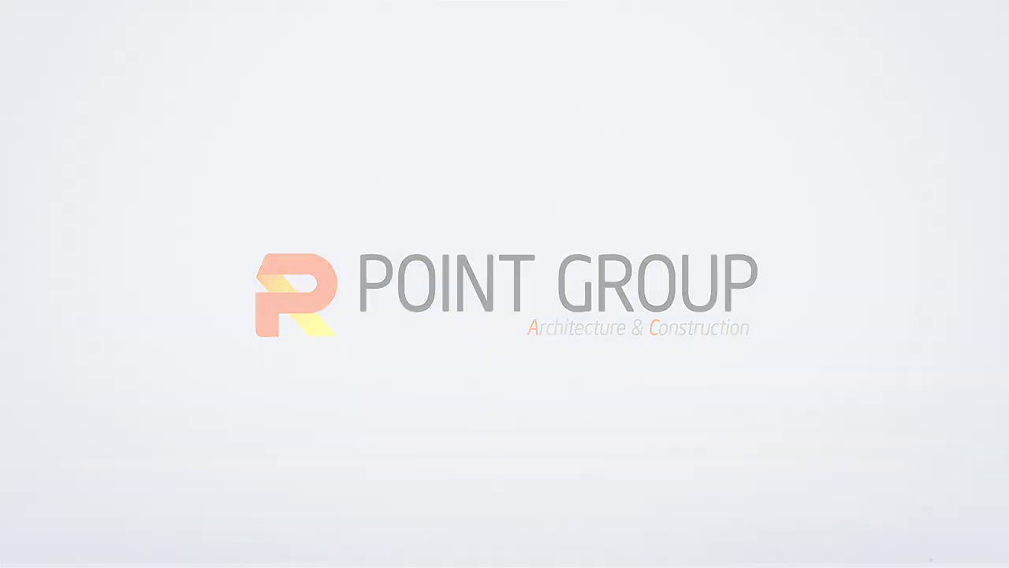
Advance from the floor-plan image to the aerial 3D render of the two-storey house.
key(Right)
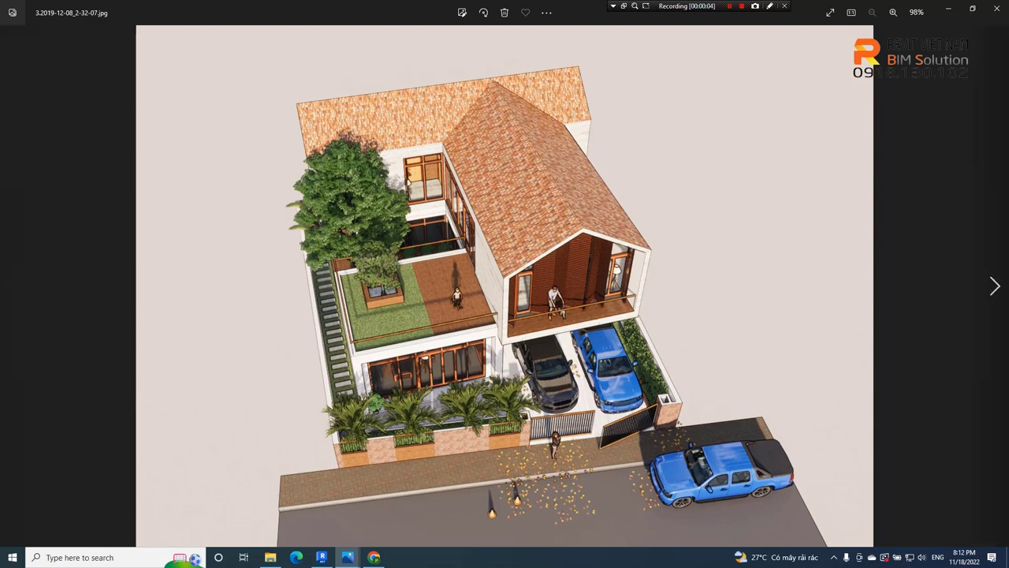
Flip between the house render and the Tầng 1 and Tầng 2 floor plans, ending on the plans.
key(Right)
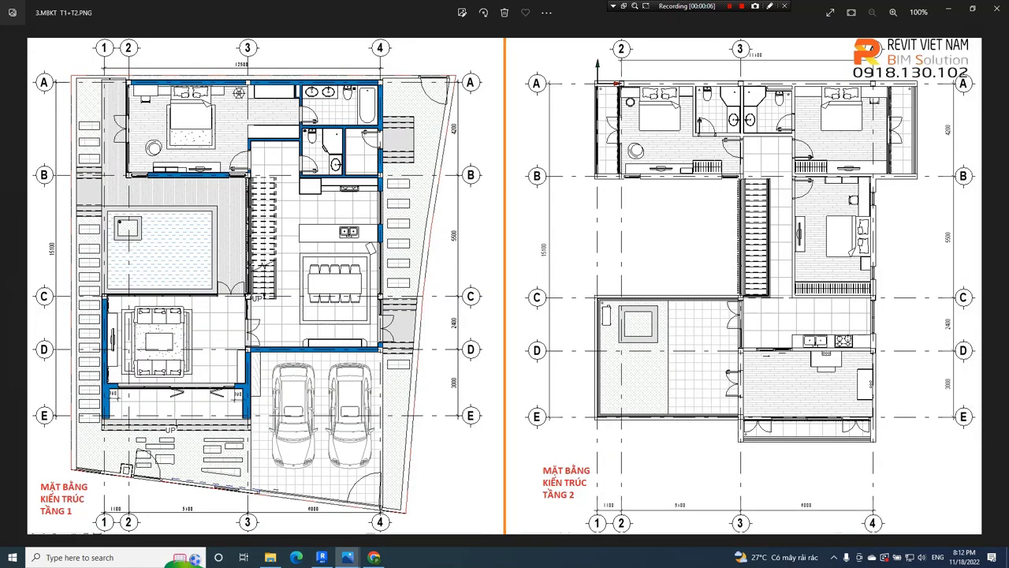
click(13, 286)
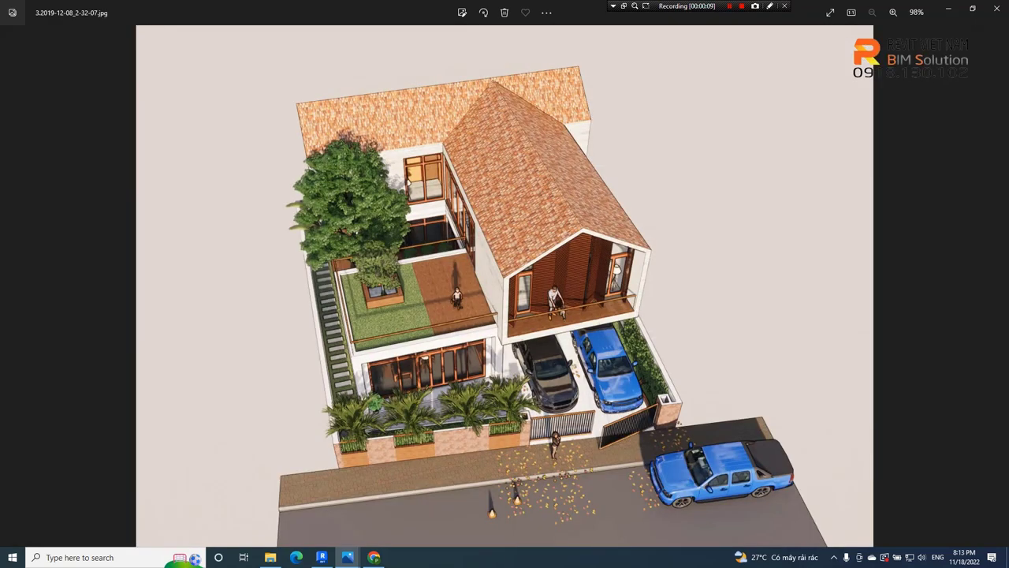
click(996, 286)
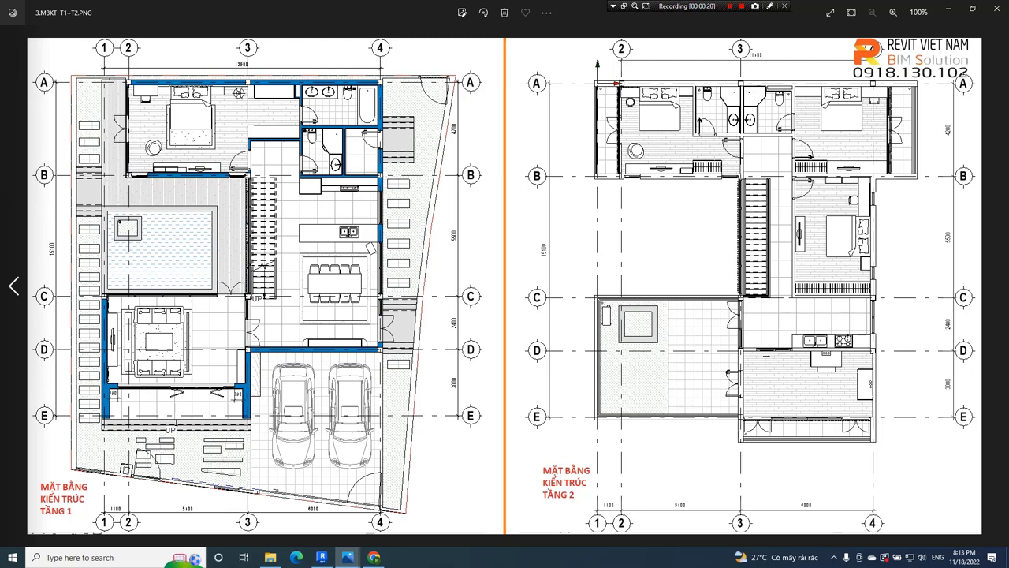
key(Left)
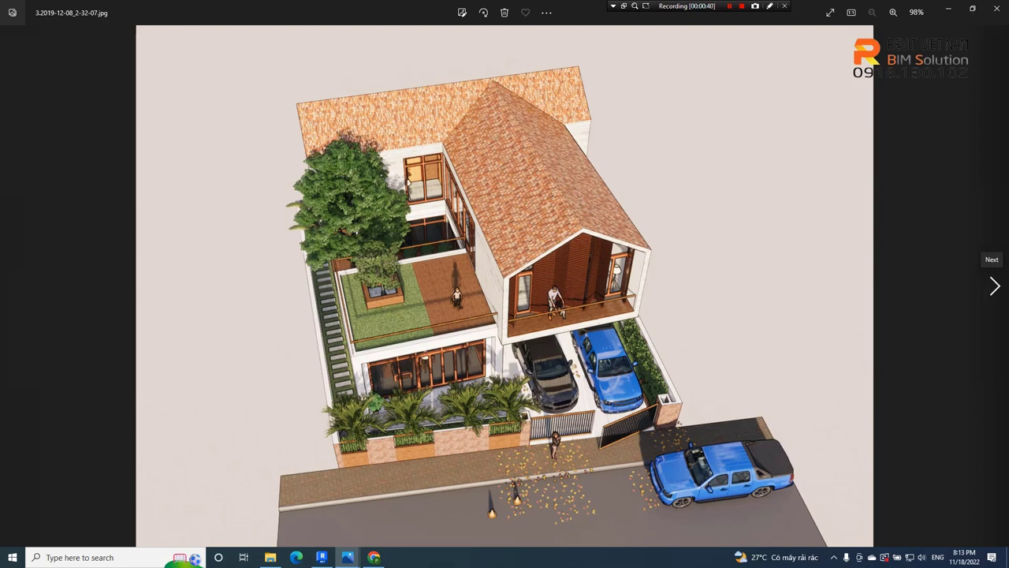
click(994, 287)
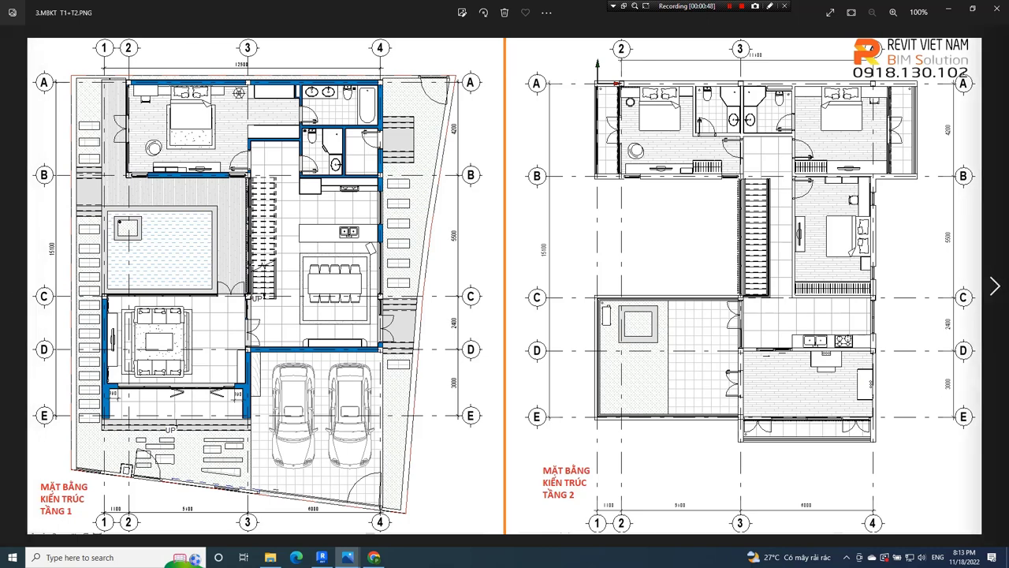
Browse back from the roof-level plans through the aerial, street-side and top-view renders.
click(995, 286)
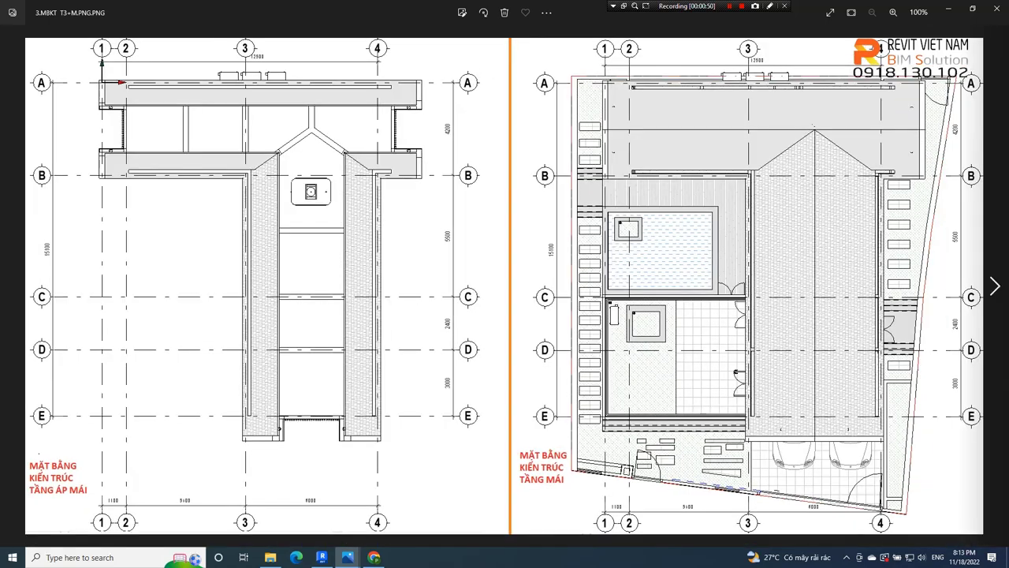
click(14, 286)
click(14, 285)
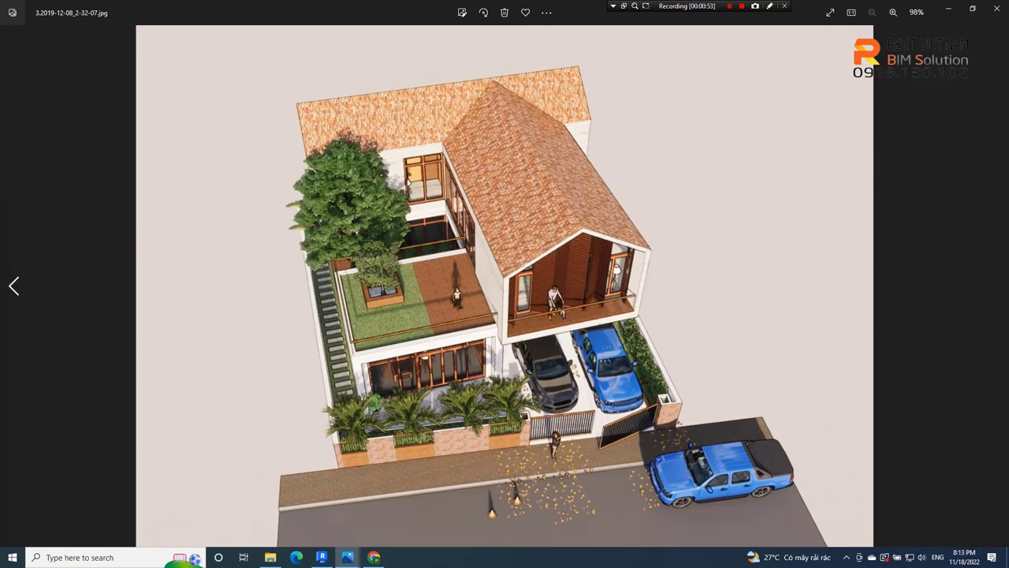
click(14, 285)
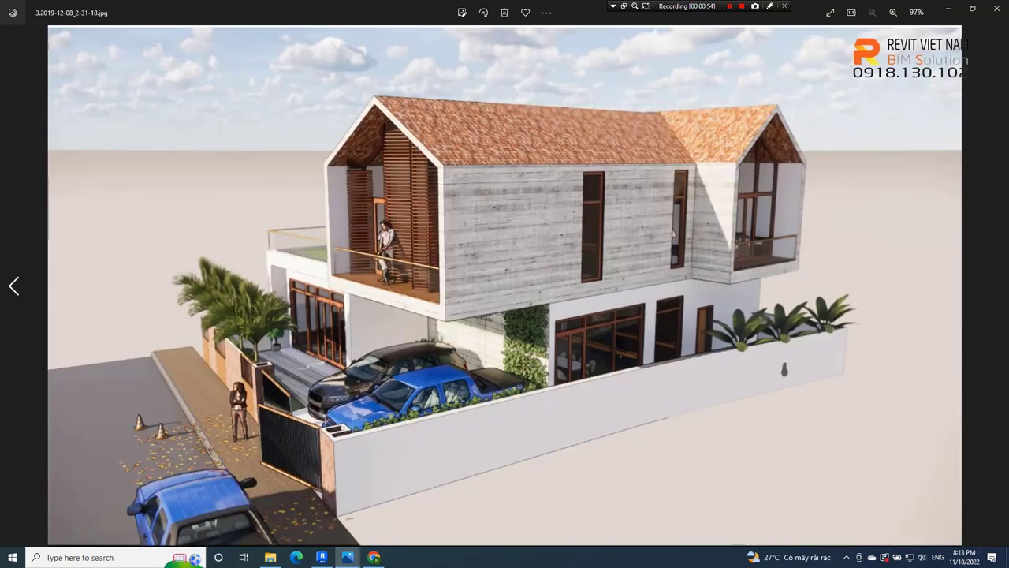
click(14, 285)
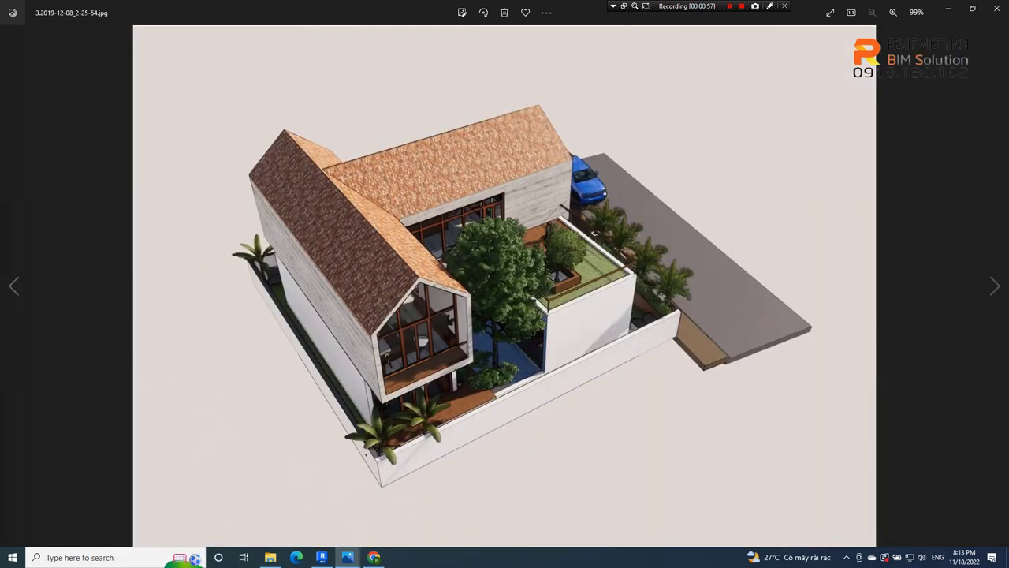
click(995, 286)
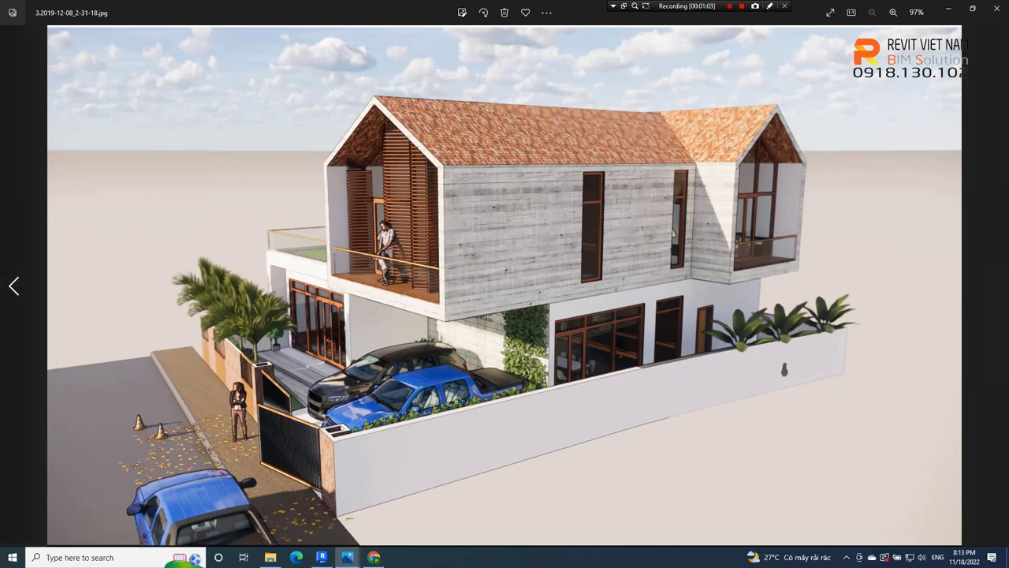
click(13, 286)
Compare the front, aerial and carport renders, settling on 3.2019-12-08_2-31-18.jpg.
click(13, 285)
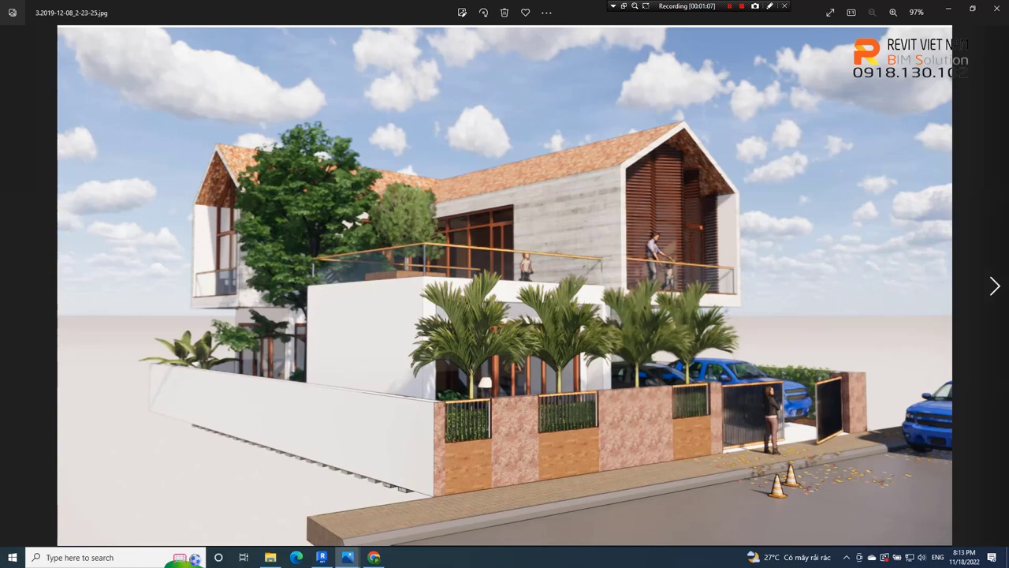
click(995, 286)
click(13, 286)
click(995, 286)
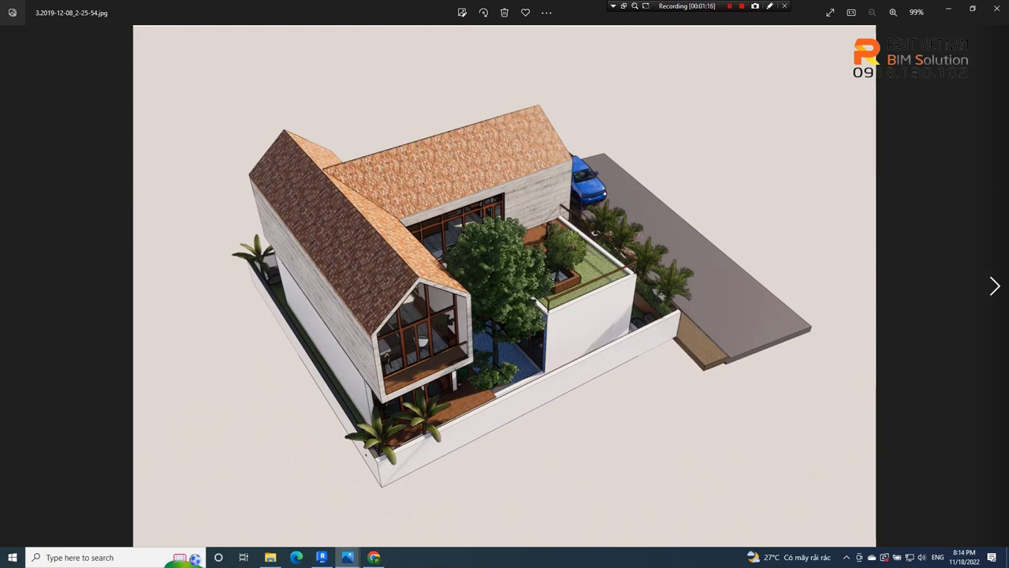
key(Right)
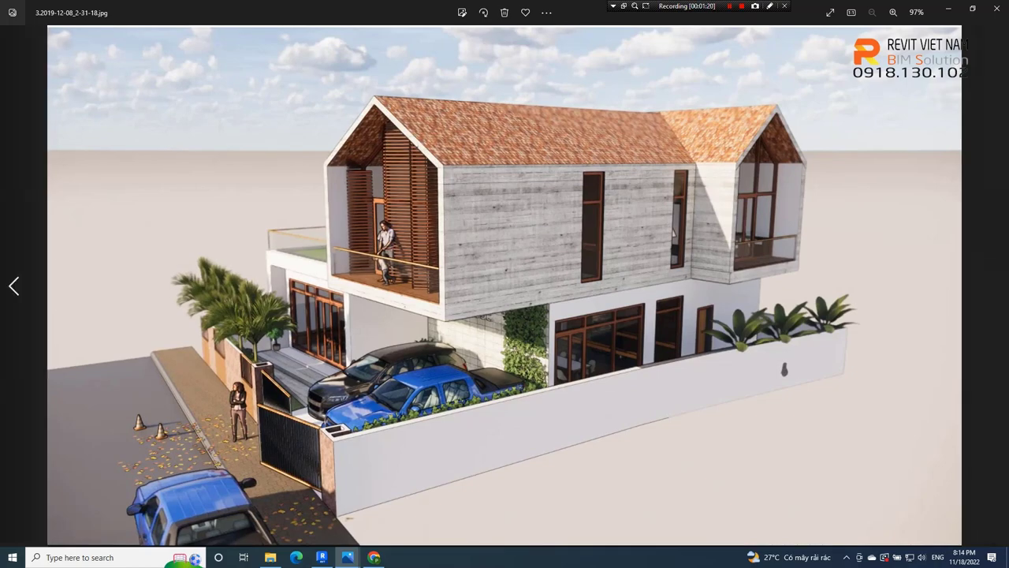
key(Left)
key(Left)
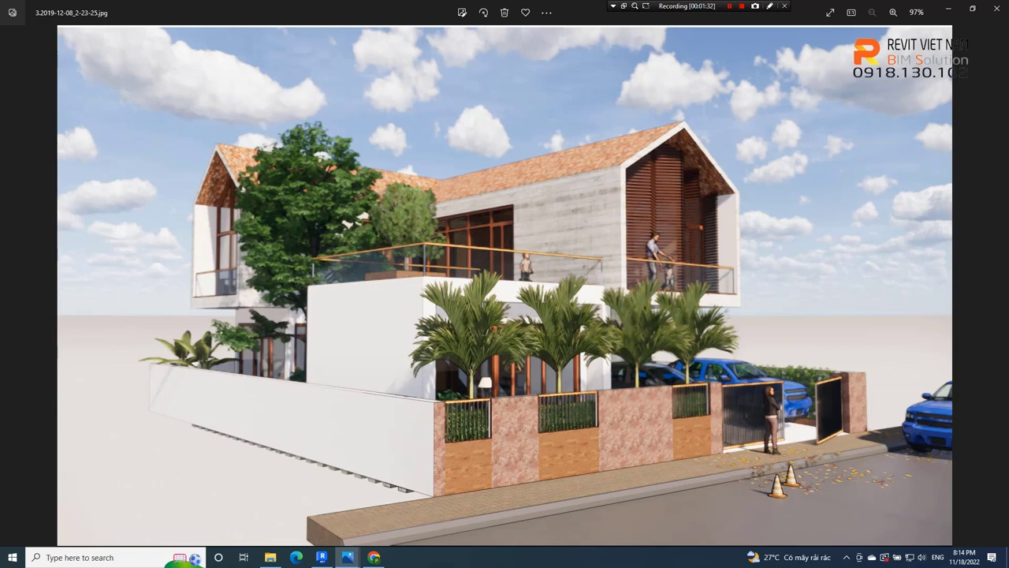
key(Right)
key(Right)
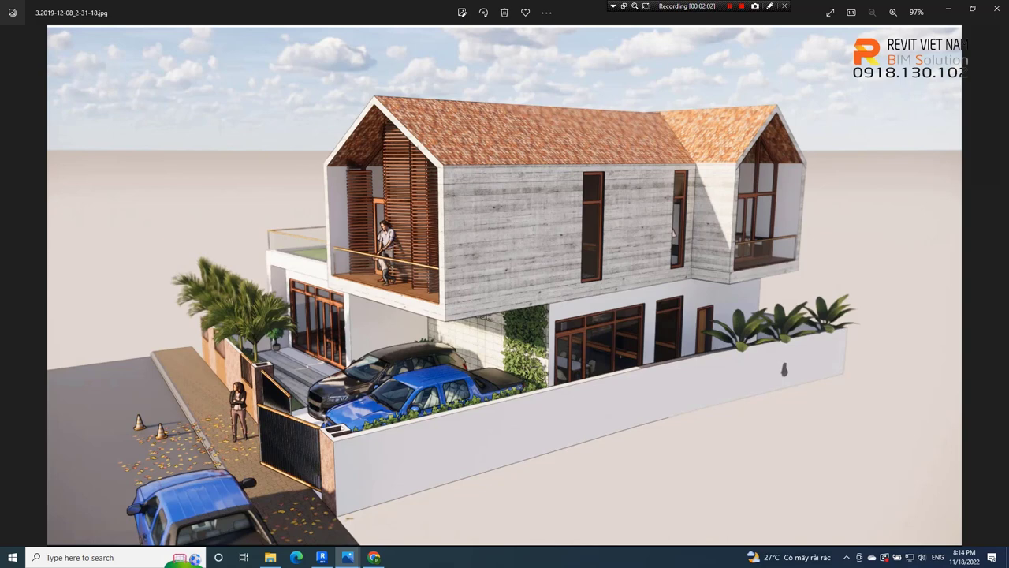
Cycle the renders to the T1+T2 plan, then minimize Photos to reveal the R-STR-203-B3 folder.
click(14, 286)
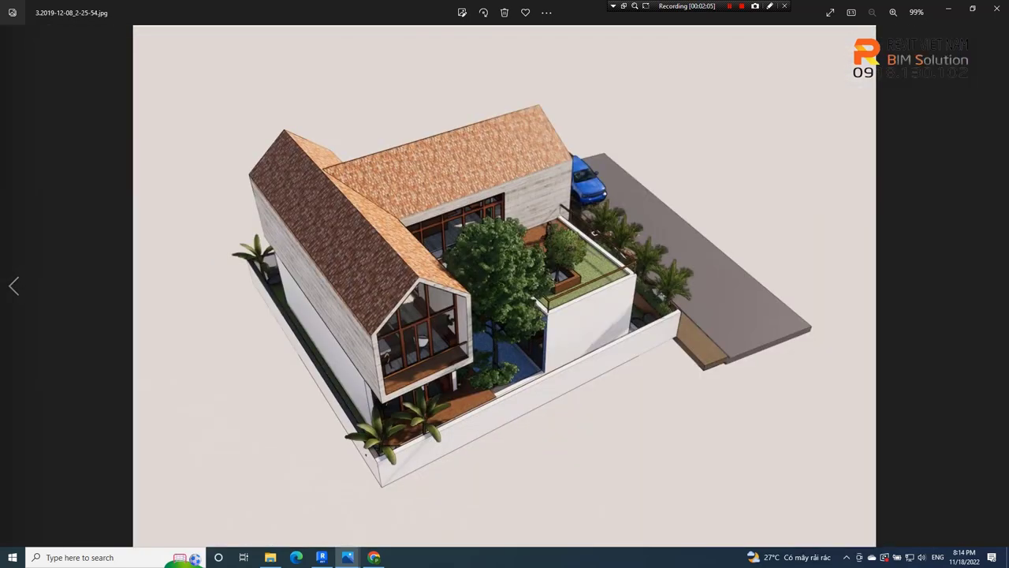
click(995, 286)
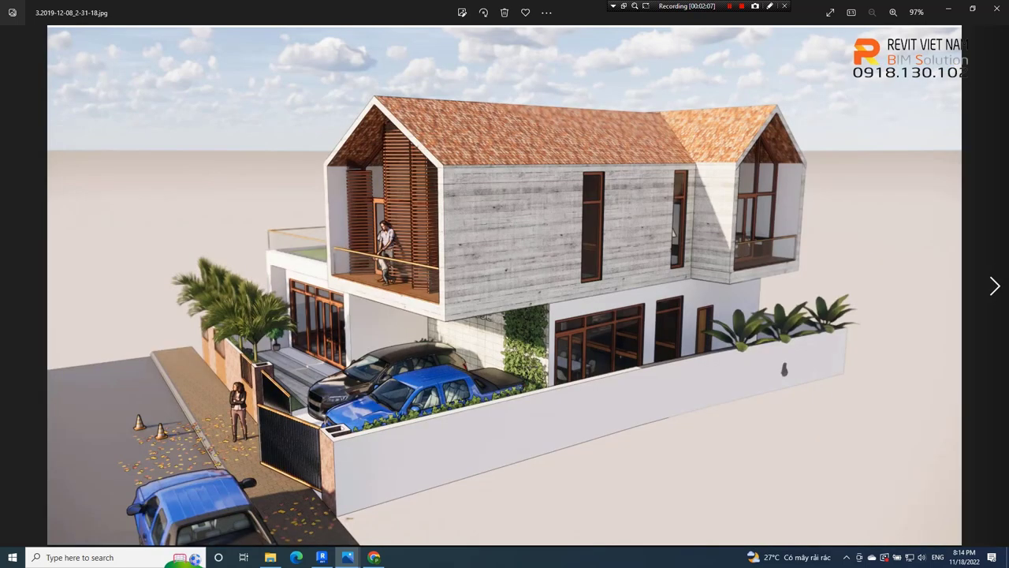
click(995, 287)
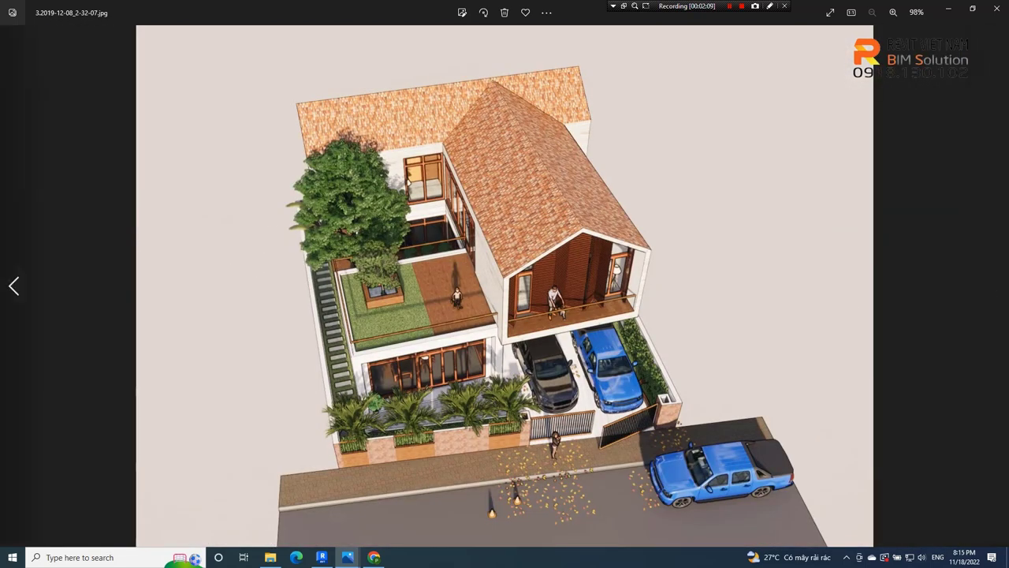
click(13, 286)
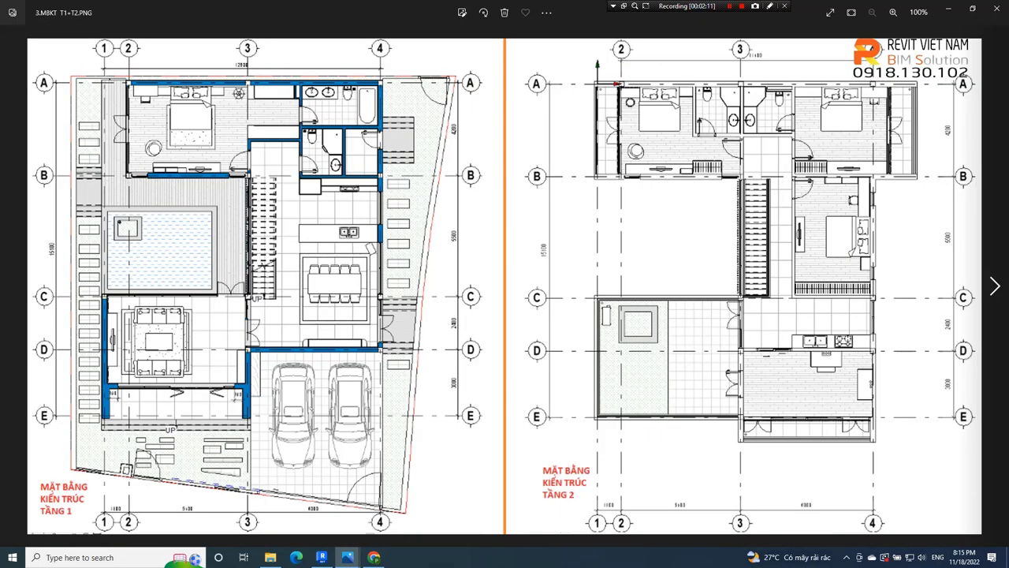
click(995, 286)
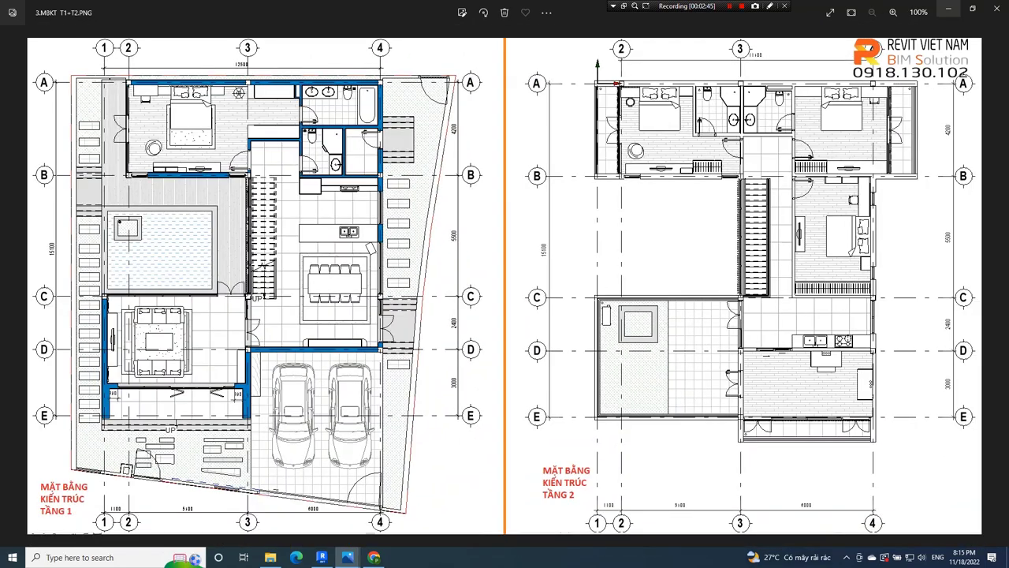
click(948, 8)
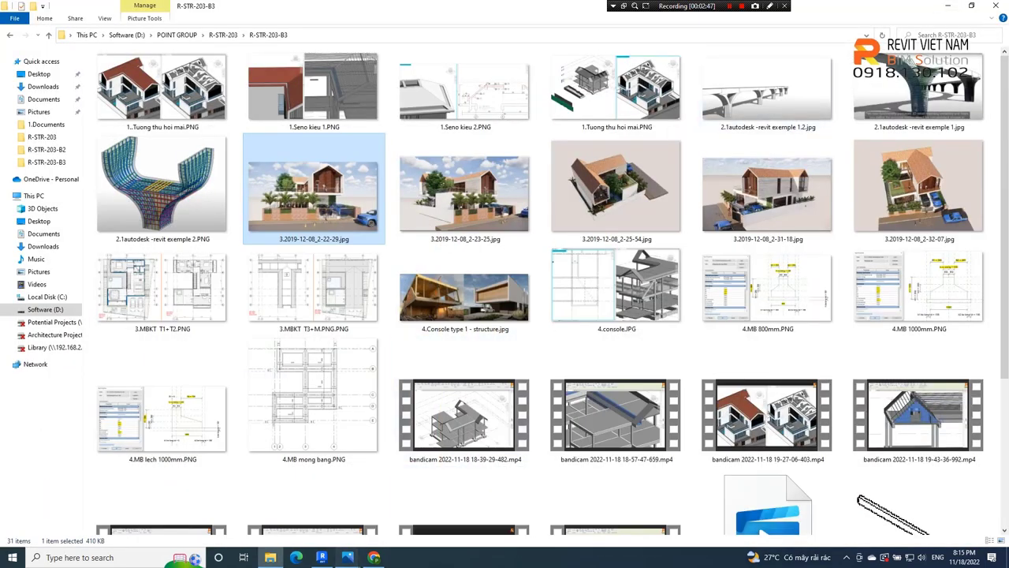
Restore the Photos viewer and advance through the images to the carport render 2-31-18.jpg.
click(178, 493)
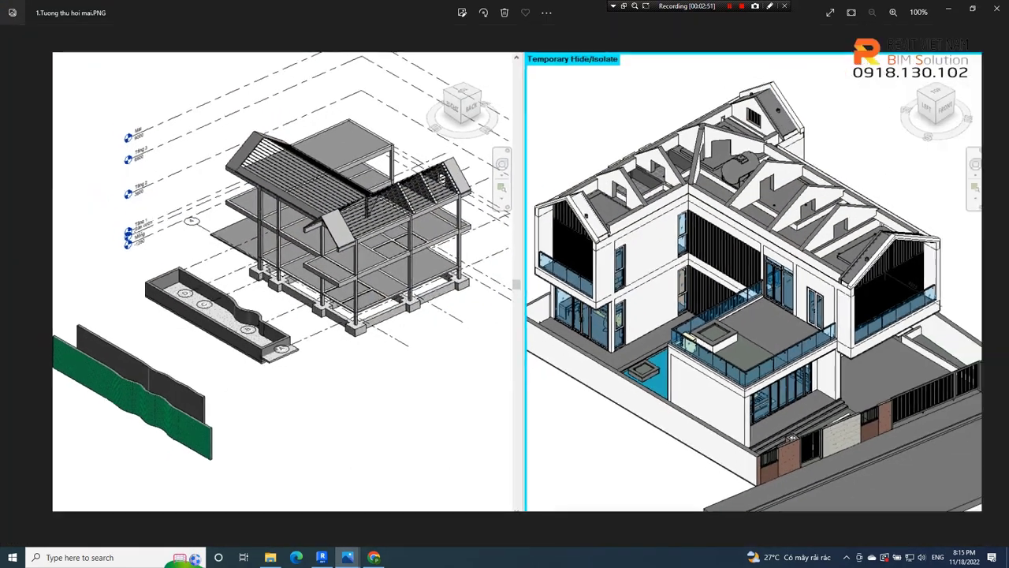
scroll(995, 285, down, 2)
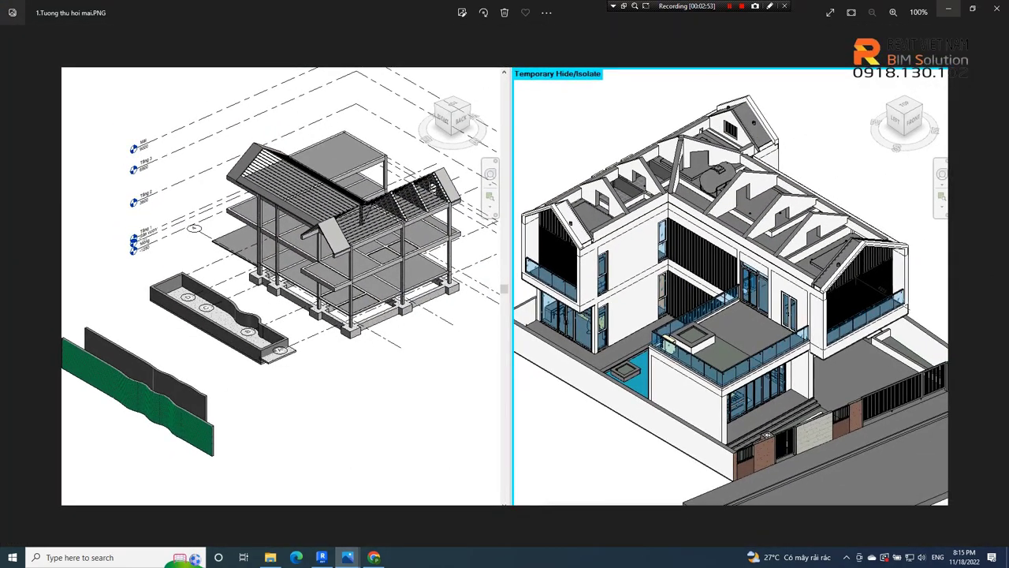
click(995, 285)
click(995, 285)
click(995, 285)
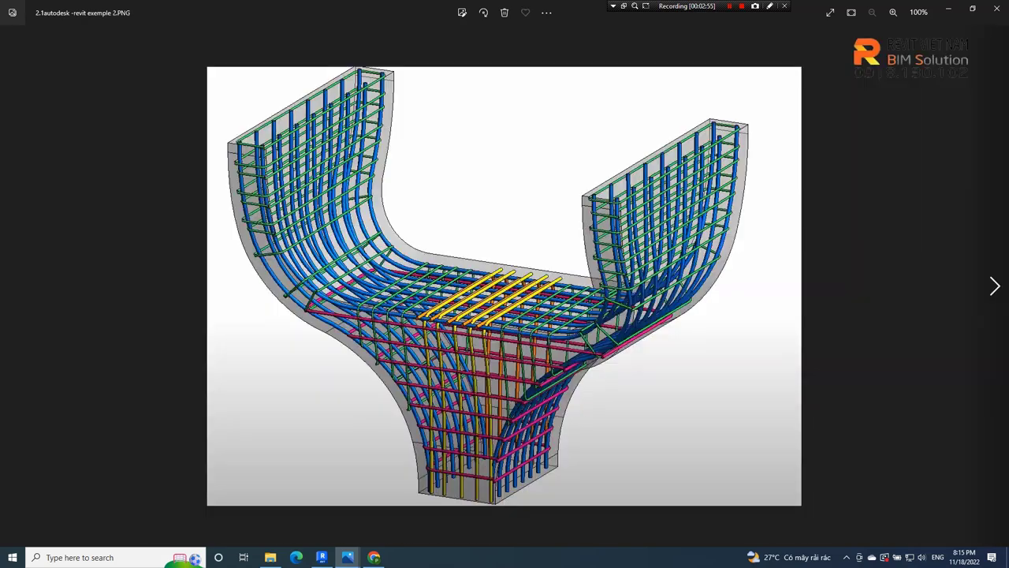
click(995, 285)
click(995, 285)
click(995, 285)
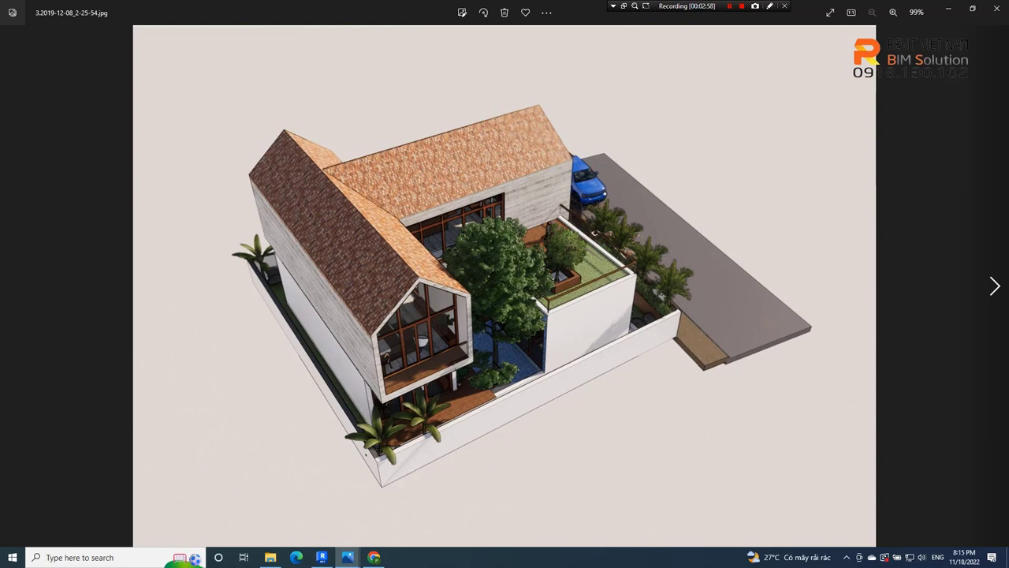
click(995, 285)
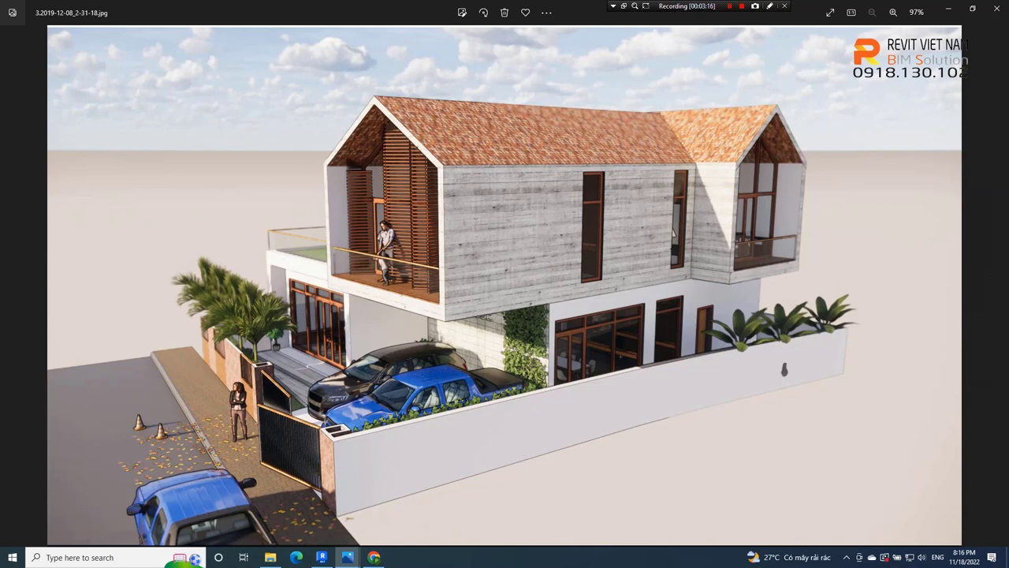
Compare the top-down and street-side renders back and forth, ending on the street-side one.
click(15, 286)
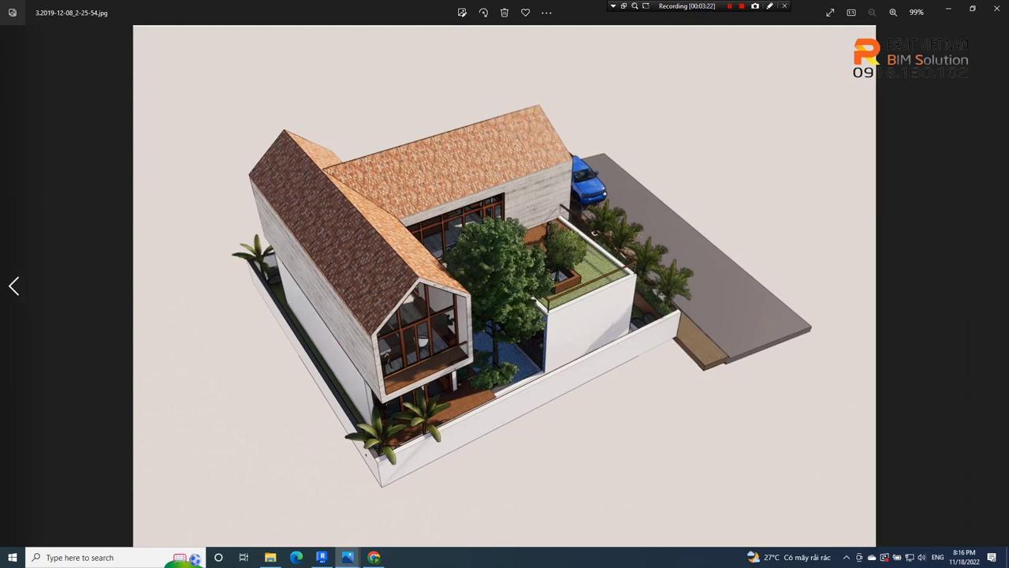
click(996, 286)
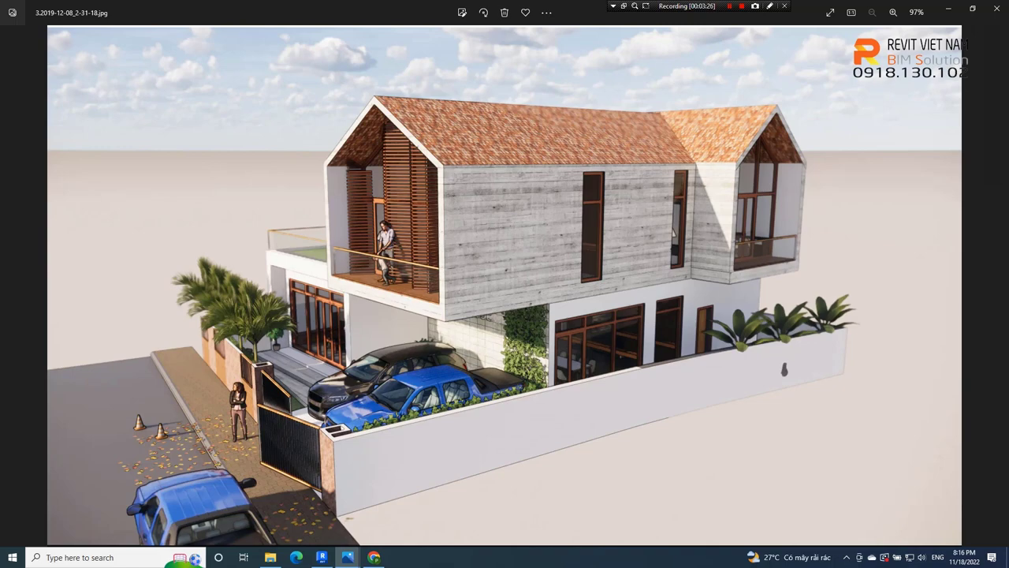
click(13, 286)
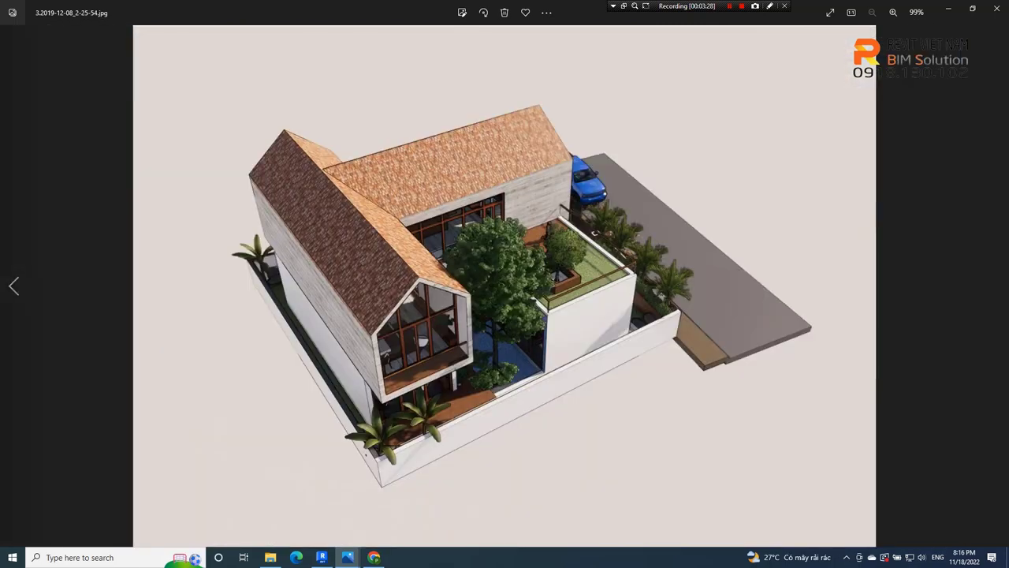
click(995, 286)
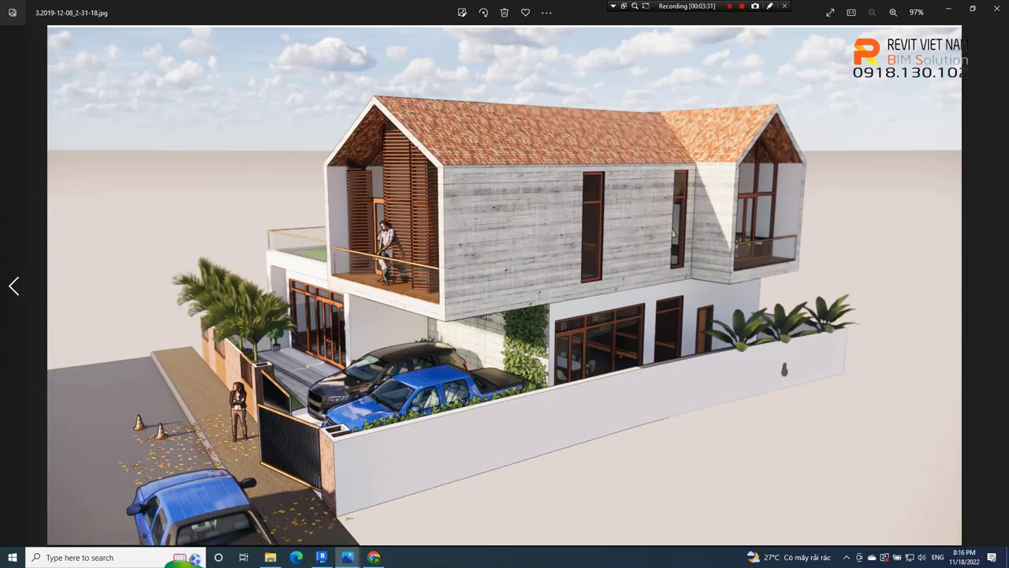
click(14, 286)
click(995, 286)
Inspect the Revit frame, selecting a floor-edge beam and zooming under the cantilevered slab.
click(321, 556)
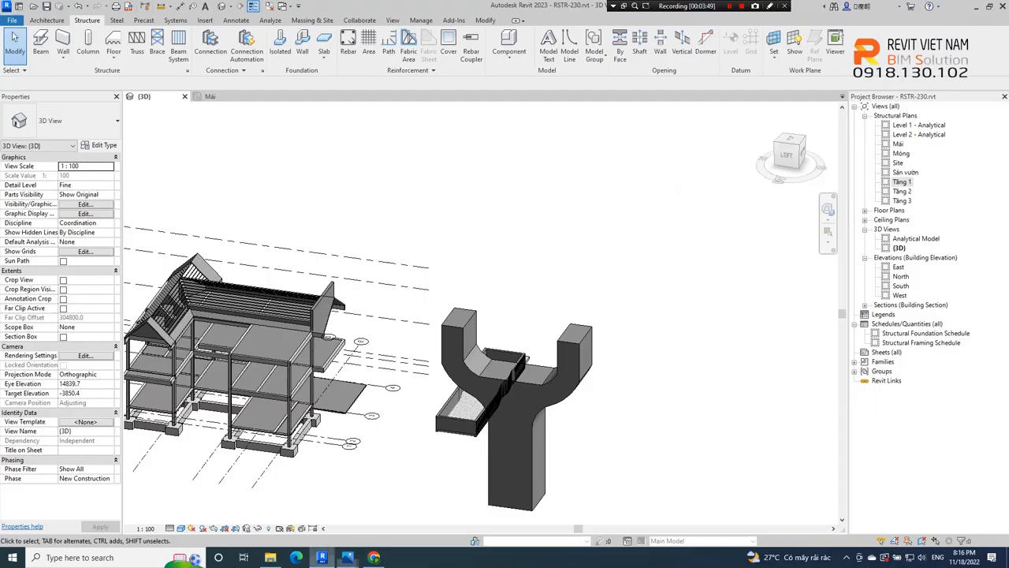
mouse_move(312, 386)
shift+middle_down()
mouse_move(505, 331)
mouse_move(530, 364)
mouse_move(599, 370)
mouse_move(442, 358)
mouse_move(661, 493)
shift+middle_up()
click(530, 364)
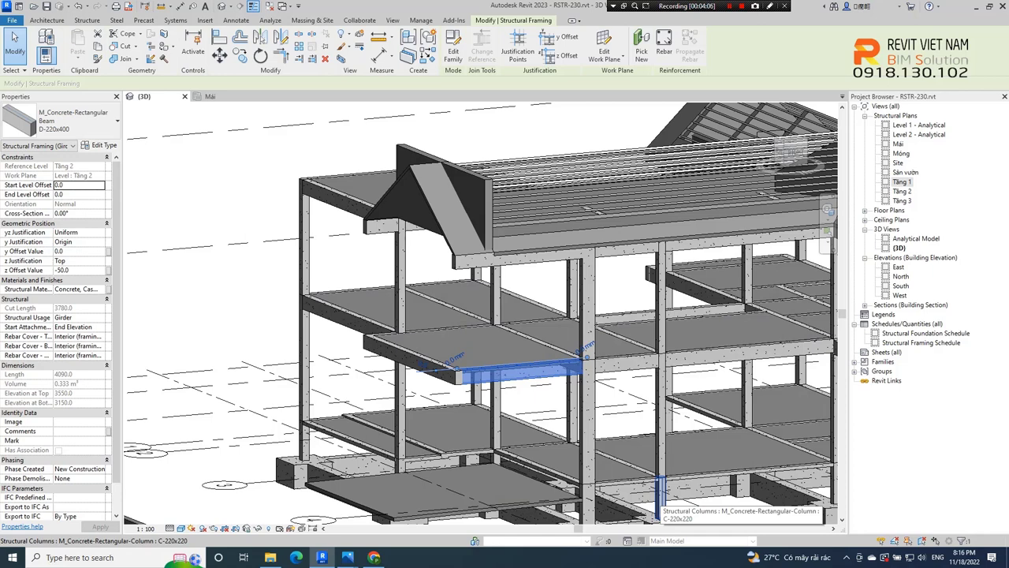
shift+middle_drag(660, 493, 562, 456)
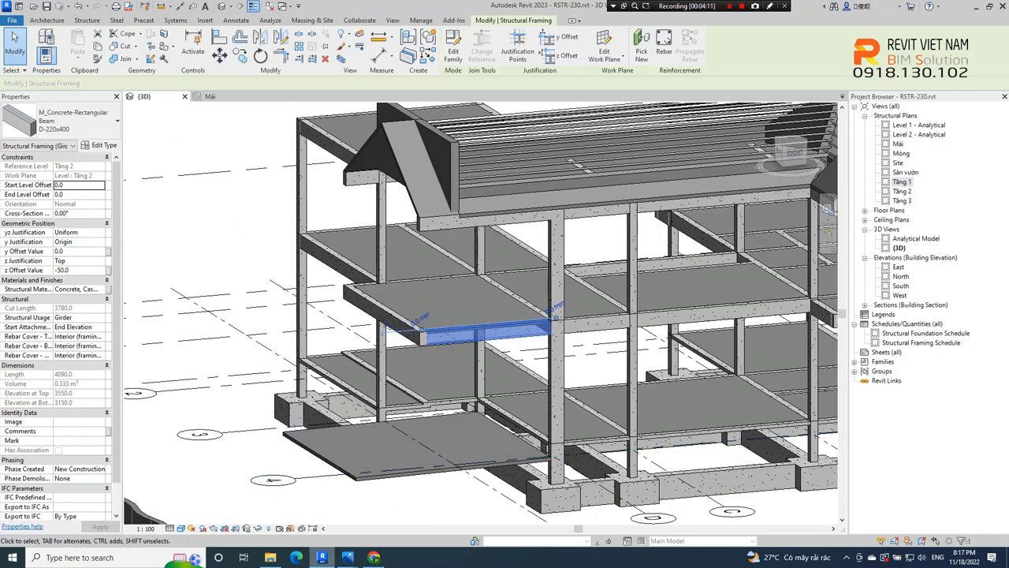
scroll(473, 339, up, 3)
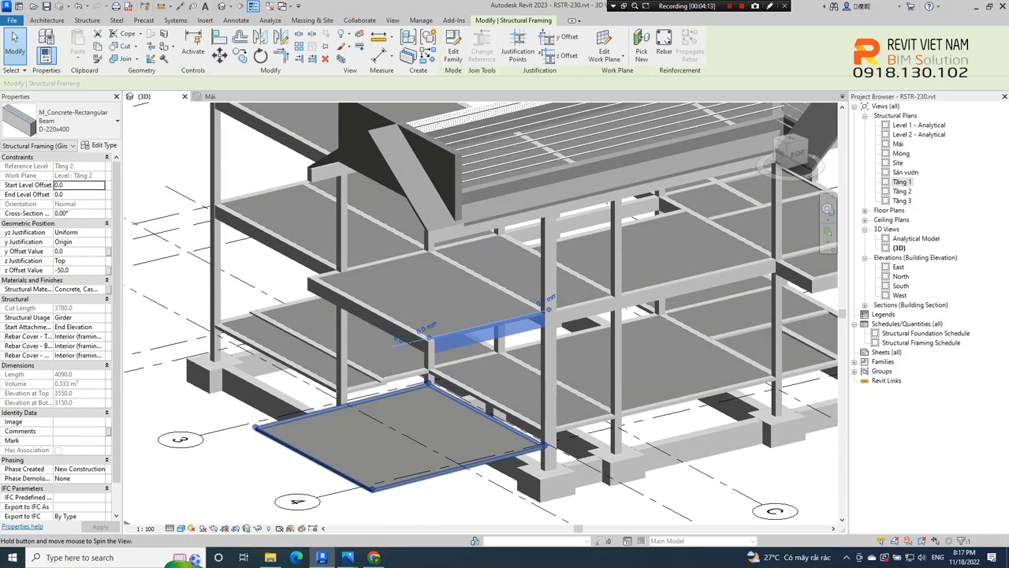
shift+middle_drag(473, 355, 489, 394)
scroll(489, 315, down, 3)
shift+middle_drag(489, 316, 520, 331)
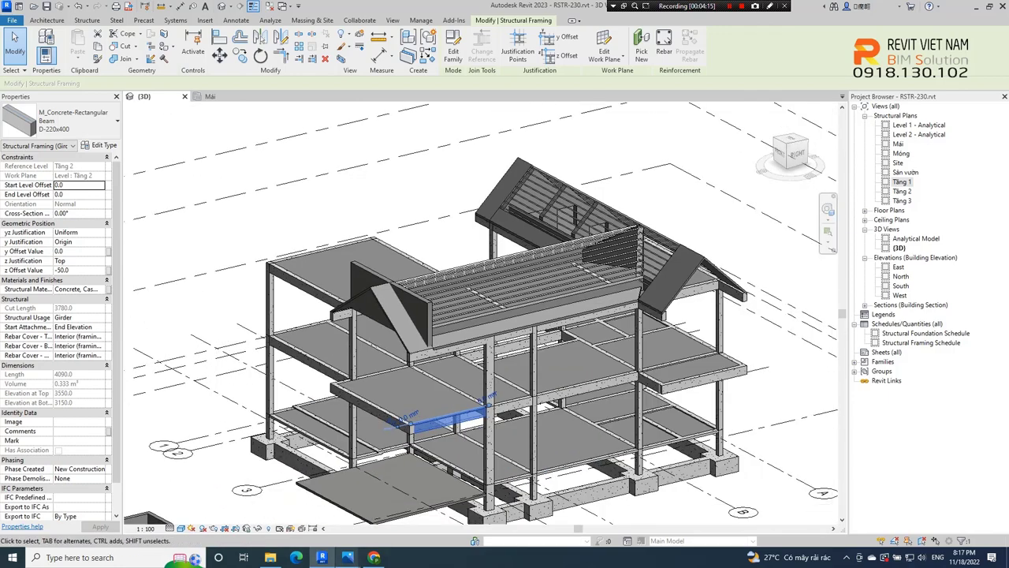
click(270, 557)
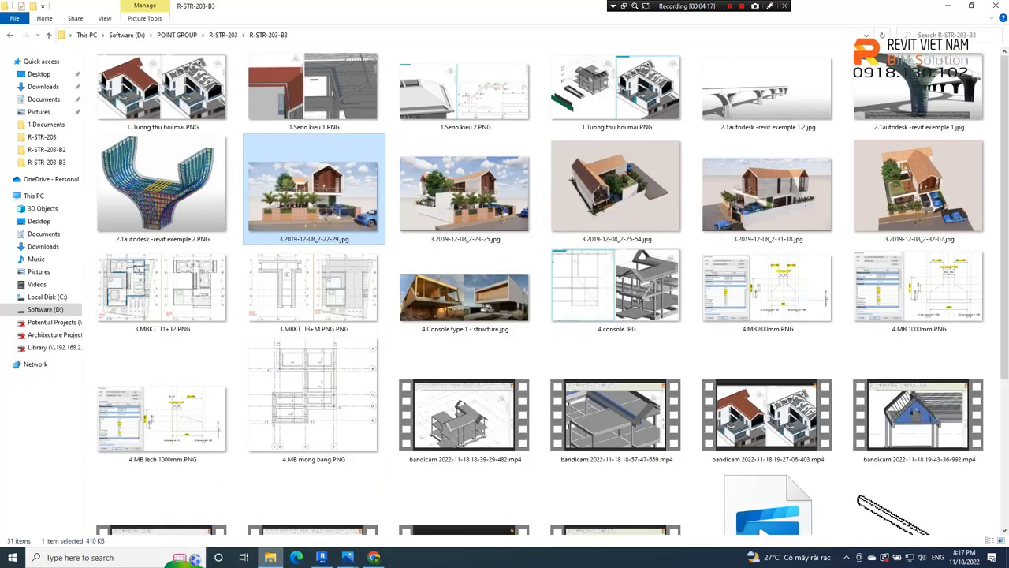
Open 4.Console type 1 - structure.jpg and compare it against the street-side house render.
double_click(464, 295)
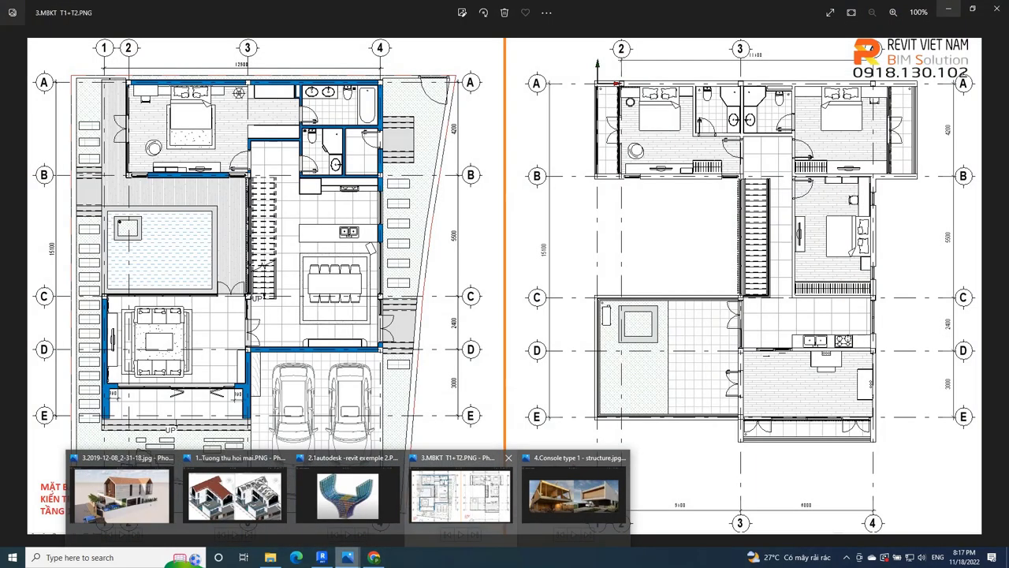
click(120, 495)
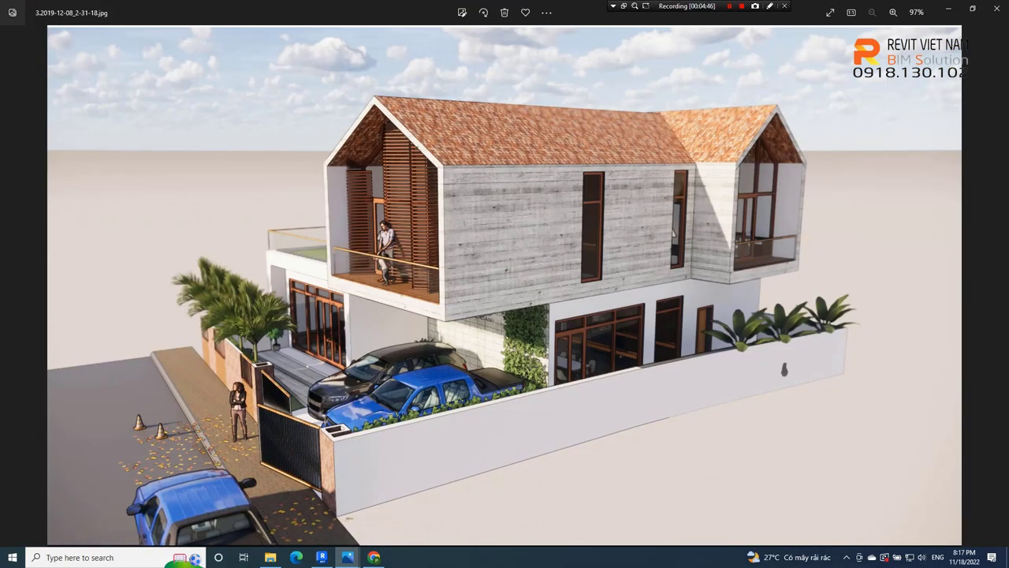
key(alt+Tab)
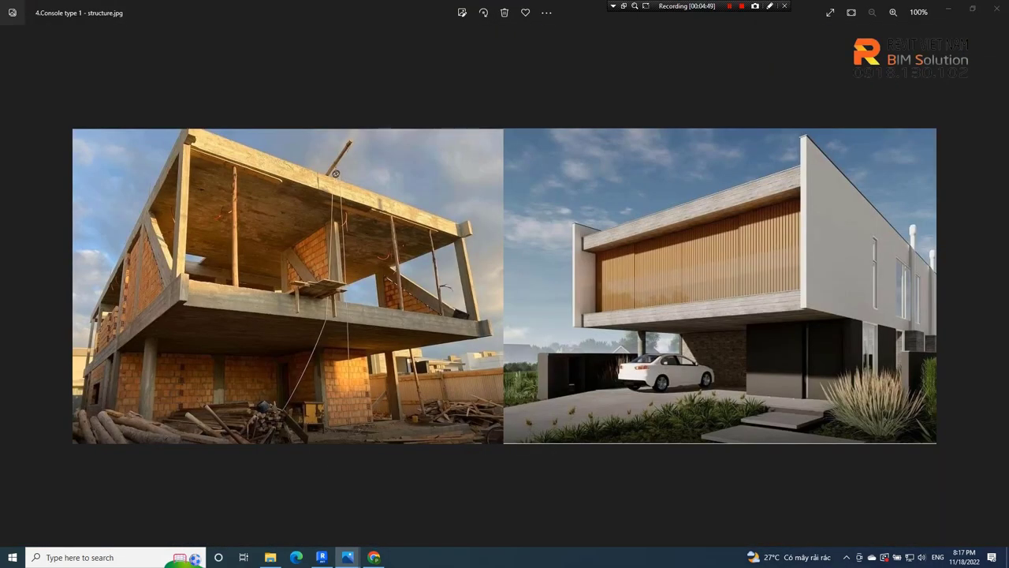
key(alt+Tab)
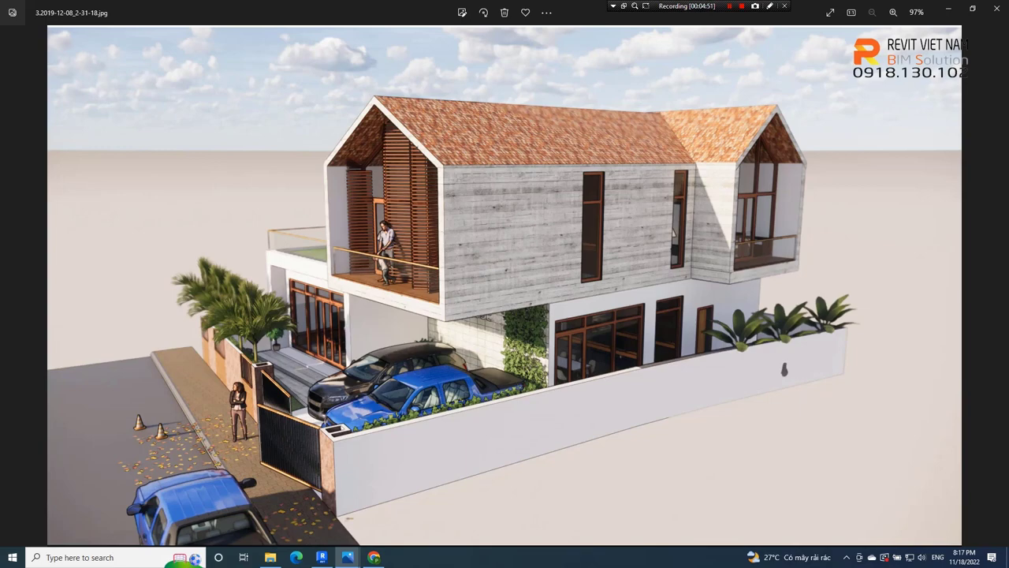
key(alt+Tab)
key(Left)
key(Left)
key(Right)
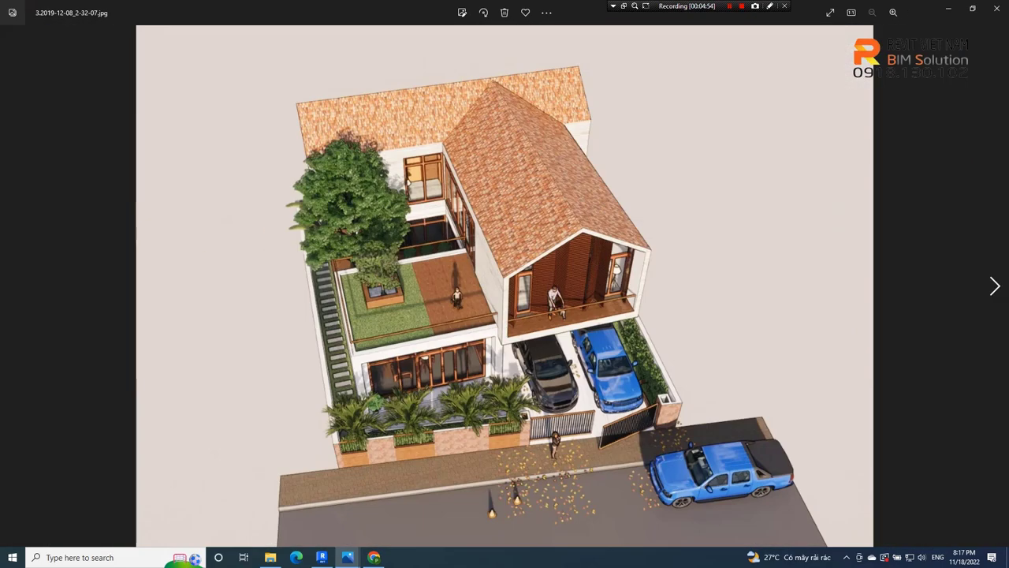
key(Right)
key(Right)
key(Right)
key(Right)
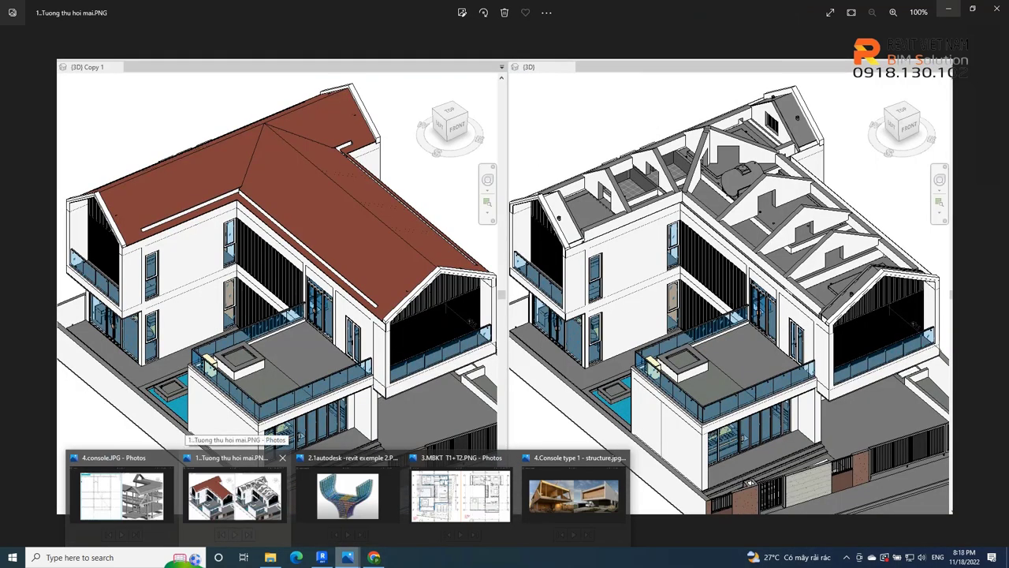
Review the gable wall image and the T3+M and T1+T2 floor plans, moving toward 4.console.JPG.
click(234, 492)
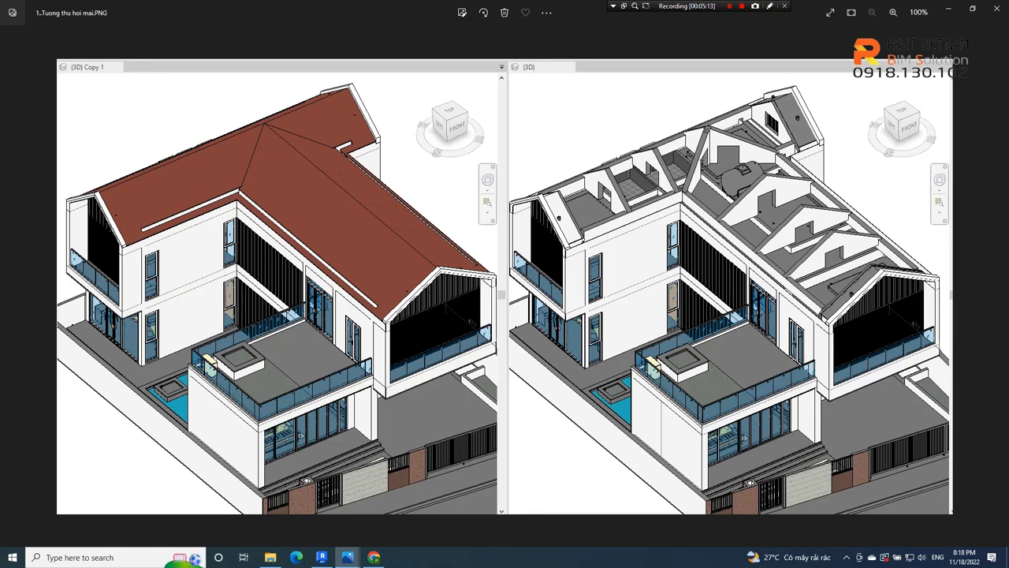
key(Right)
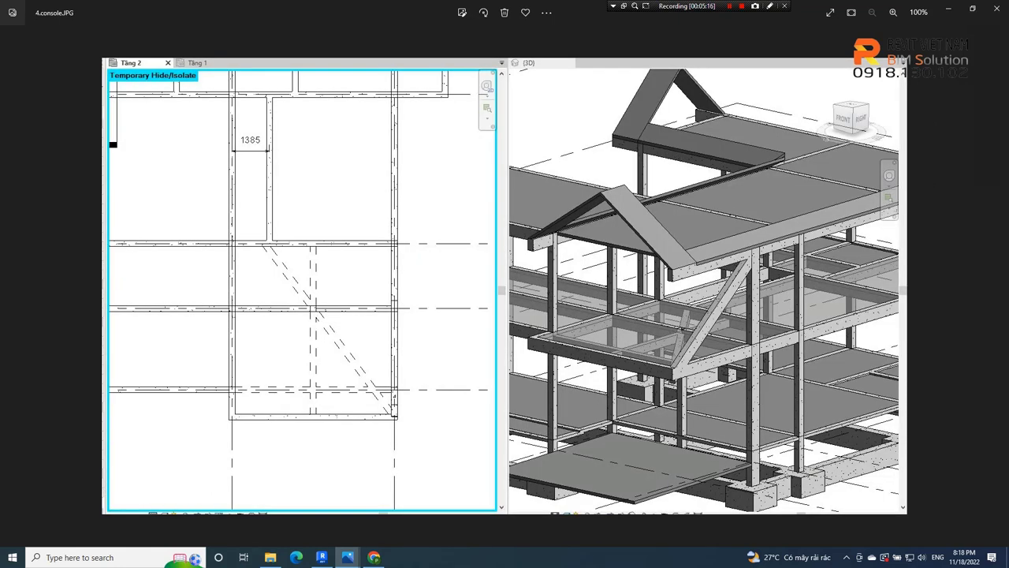
click(13, 286)
click(12, 285)
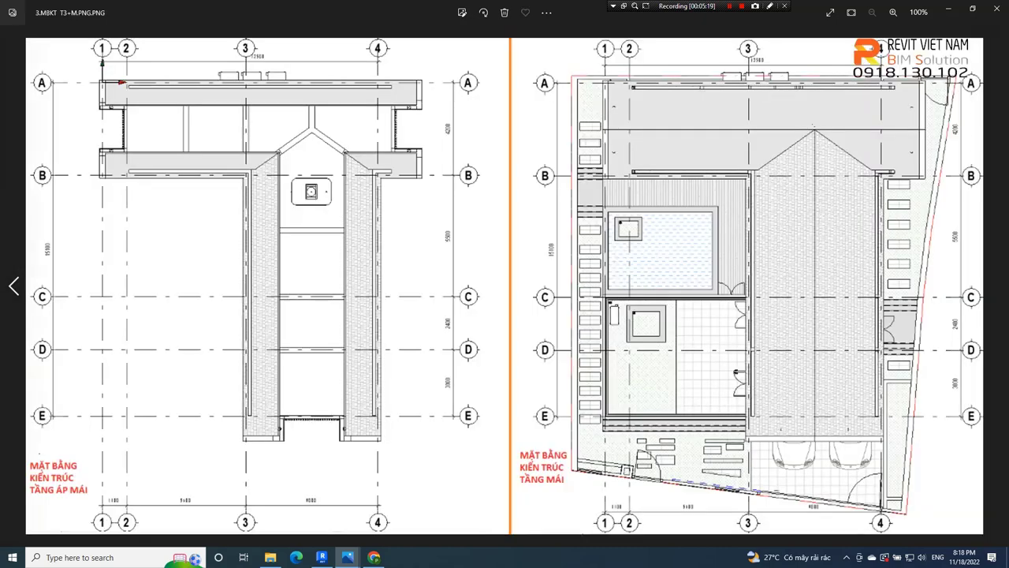
click(13, 286)
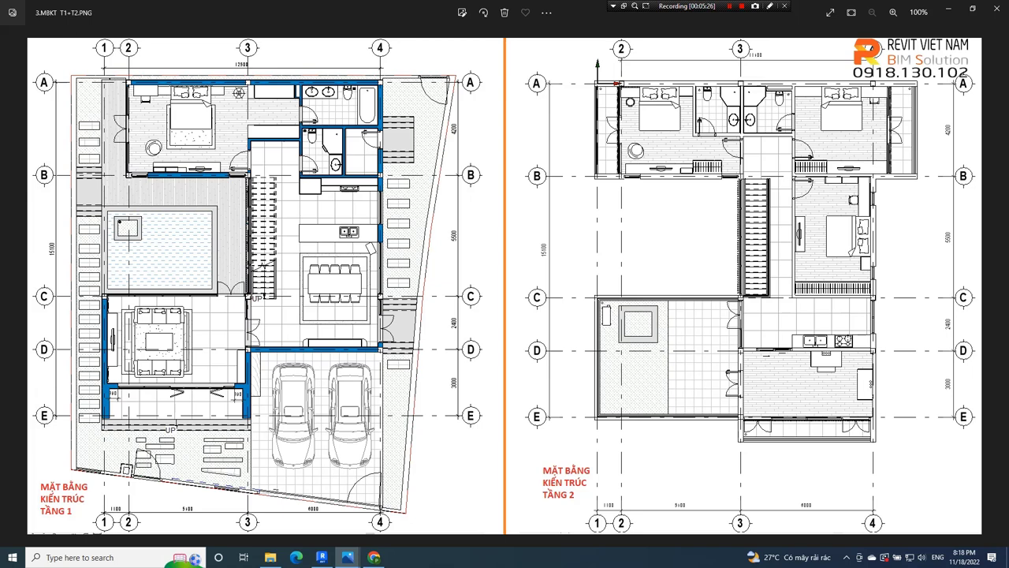
key(Right)
Show 4.console.JPG, the Tầng 2 plan with dashed diagonal beams beside the 3D frame.
key(Right)
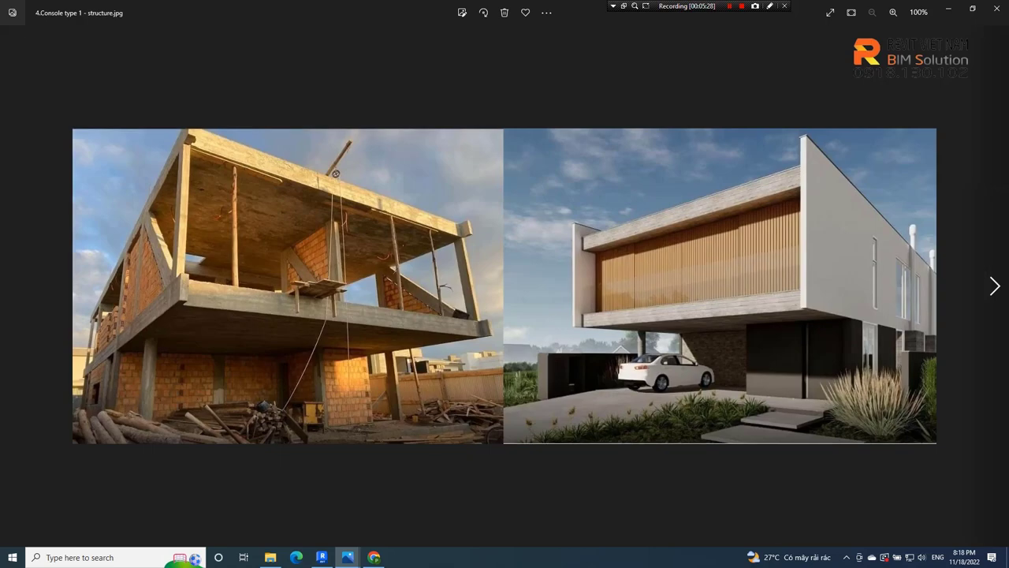
key(Right)
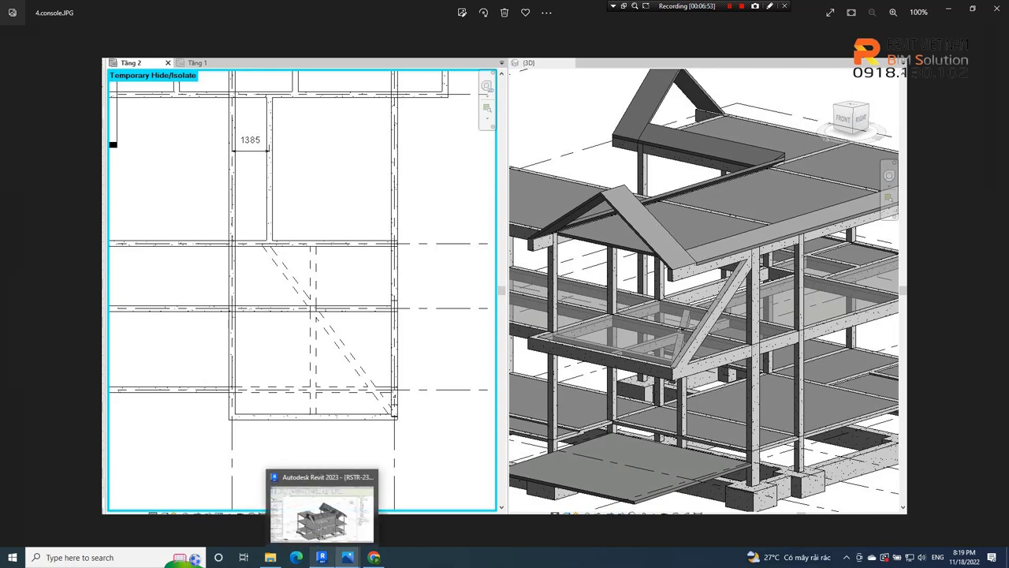
In Revit, start a beam of type M_Concrete-Rectangular Beam D-220x400 and open its type properties.
click(321, 557)
scroll(441, 442, up, 3)
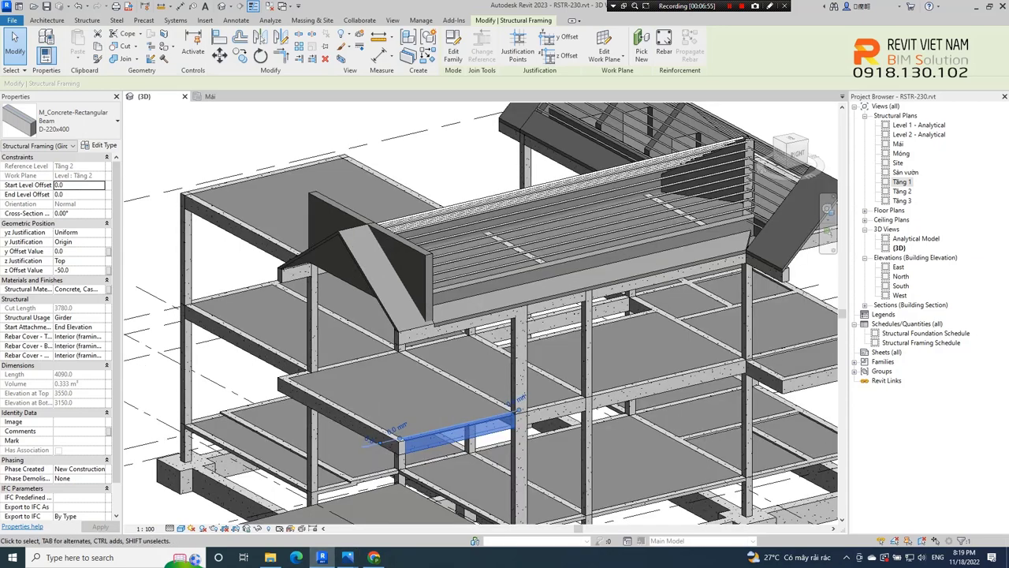
key(Escape)
scroll(367, 308, up, 3)
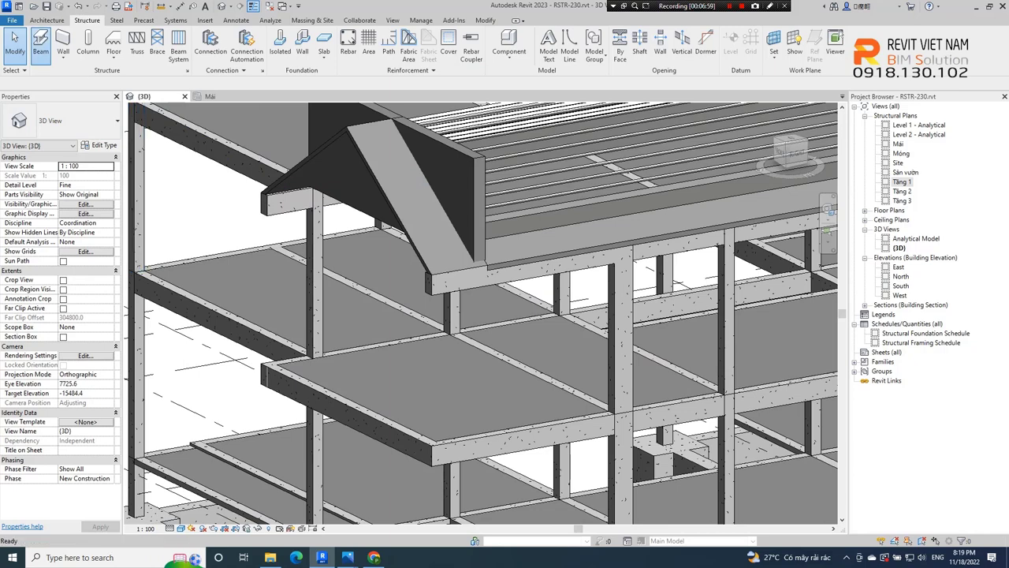
click(40, 43)
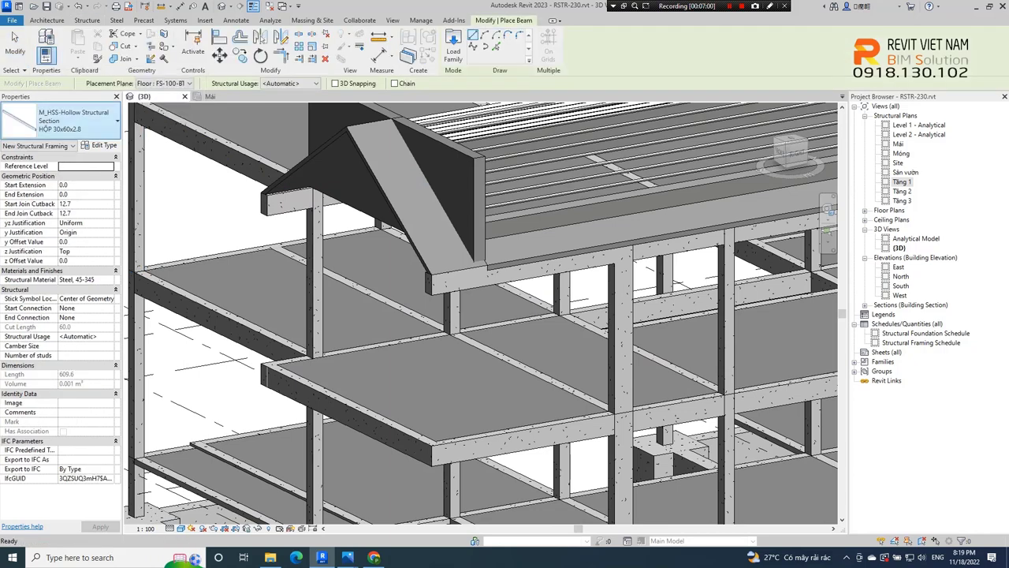
click(78, 121)
scroll(71, 241, up, 3)
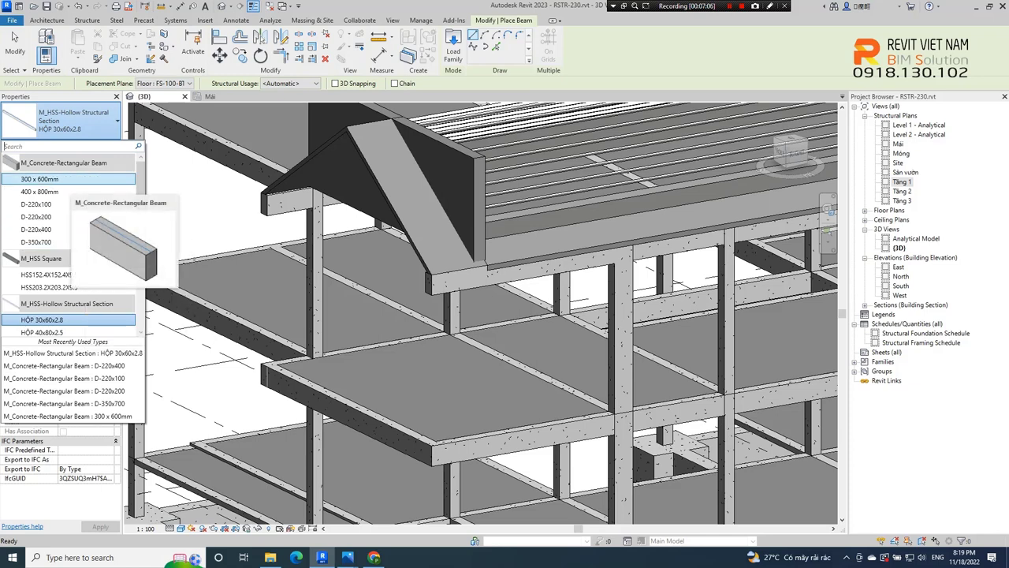
click(36, 230)
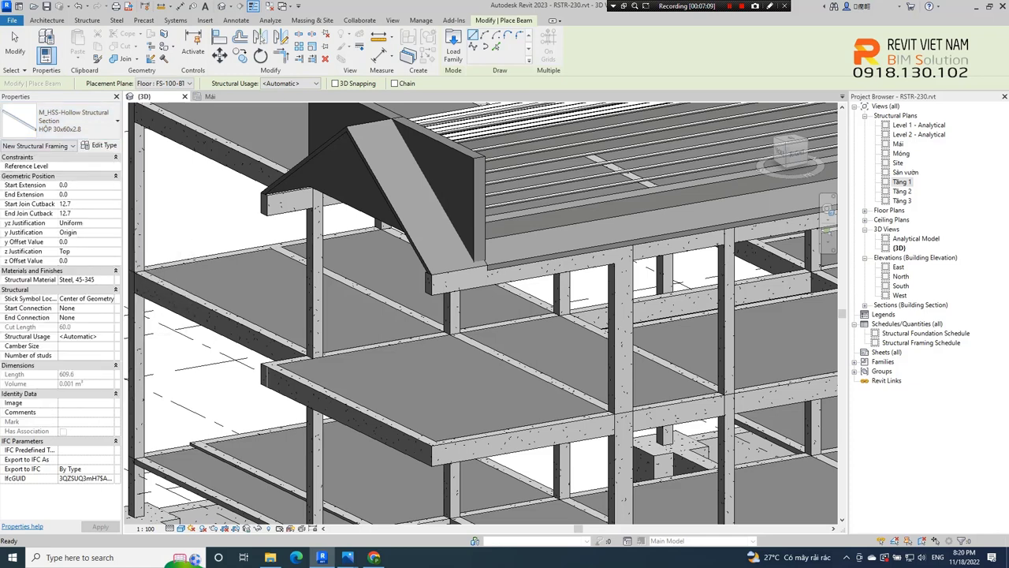
click(102, 145)
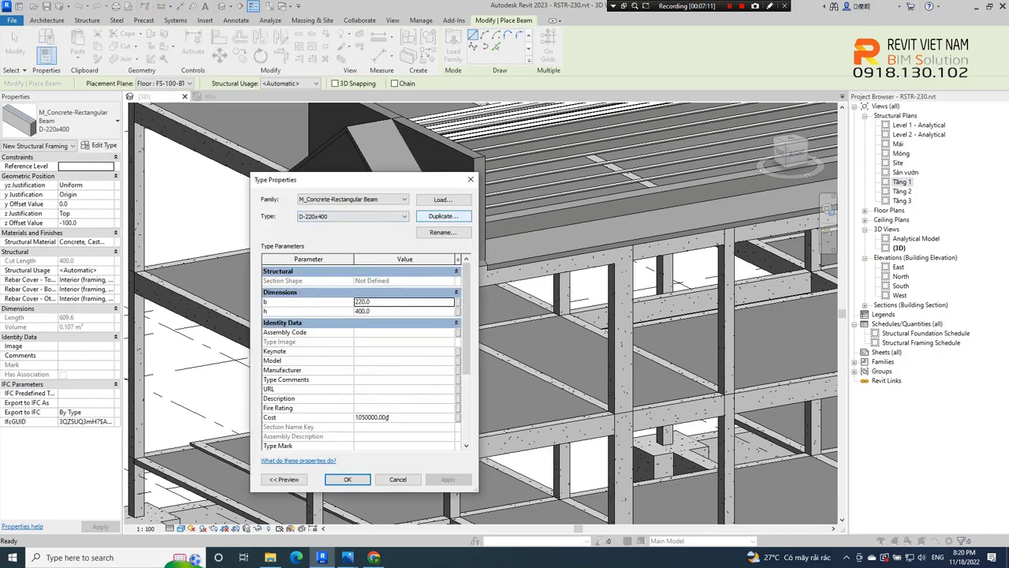
Duplicate the beam type as D-220x600 with width 220 and depth 600.
click(442, 216)
text(D-220x600)
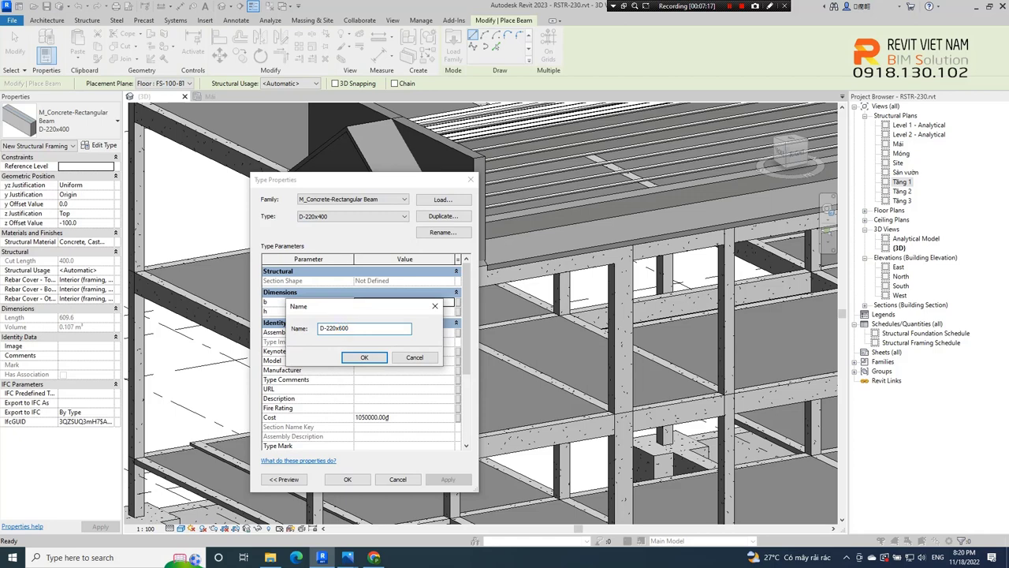
key(Return)
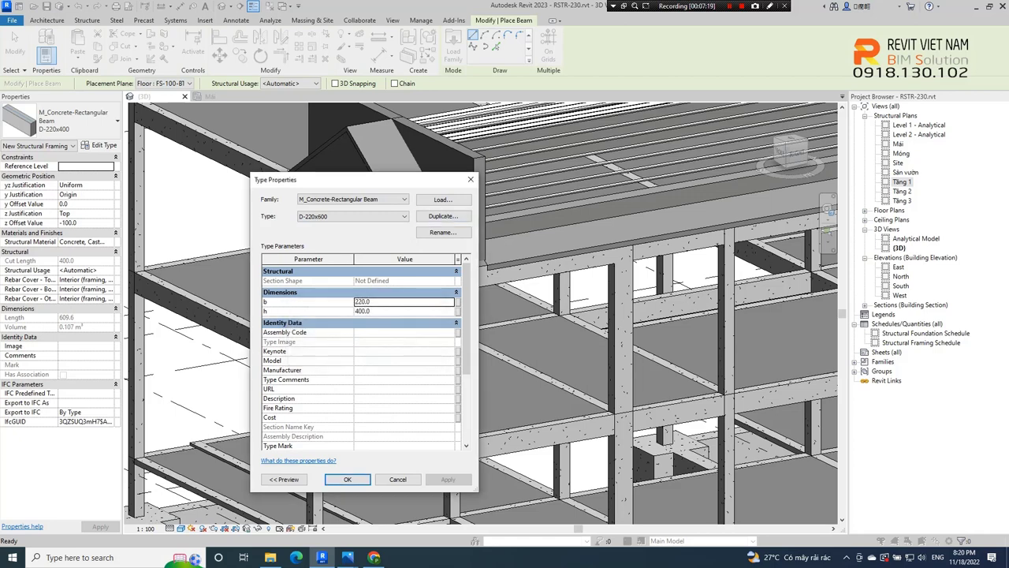
key(Tab)
text(600)
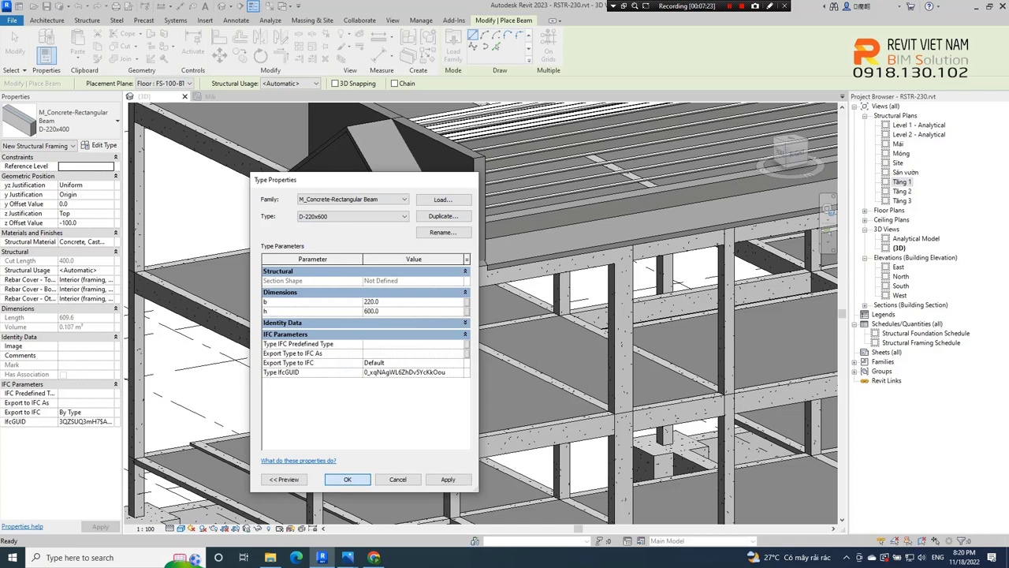
click(347, 478)
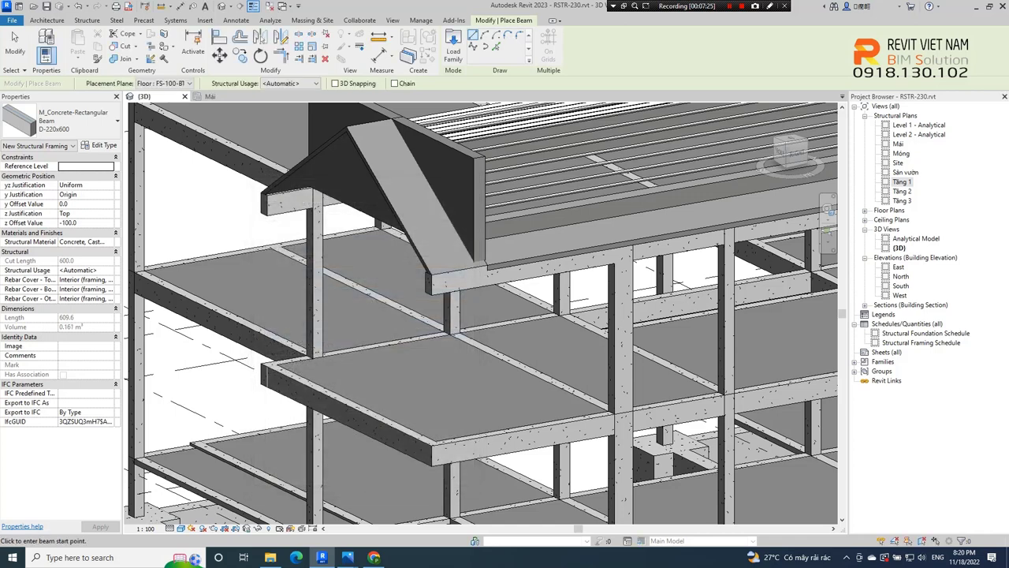
Open the Work Plane settings on the Structure tab, then cancel picking a plane.
middle_drag(351, 477, 329, 439)
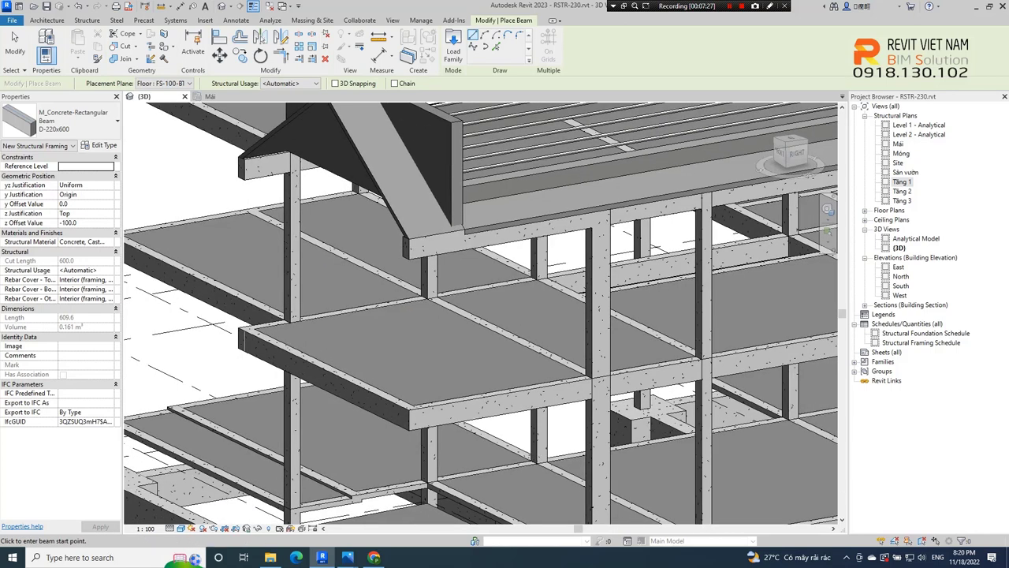
click(47, 21)
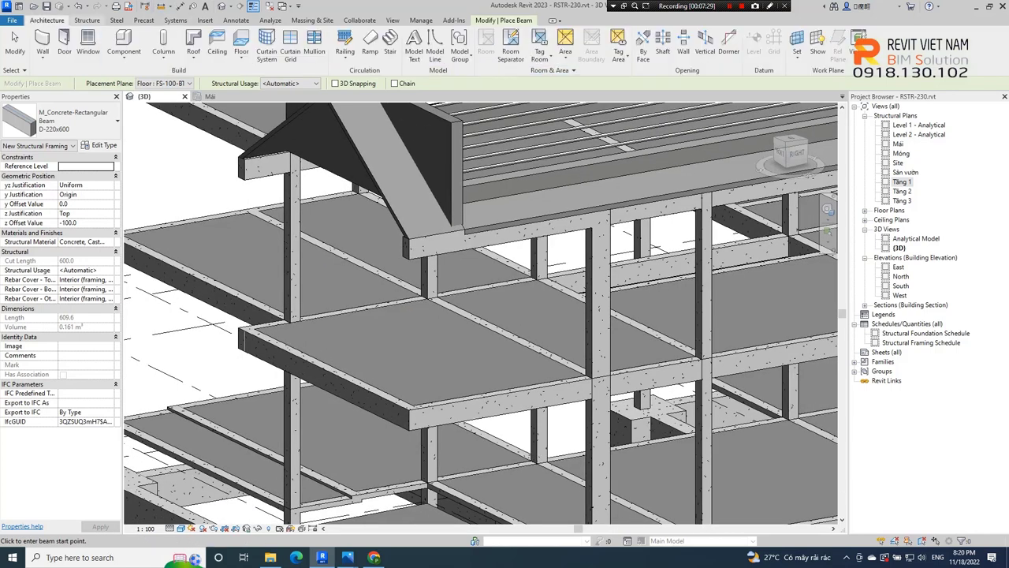
click(86, 20)
click(773, 43)
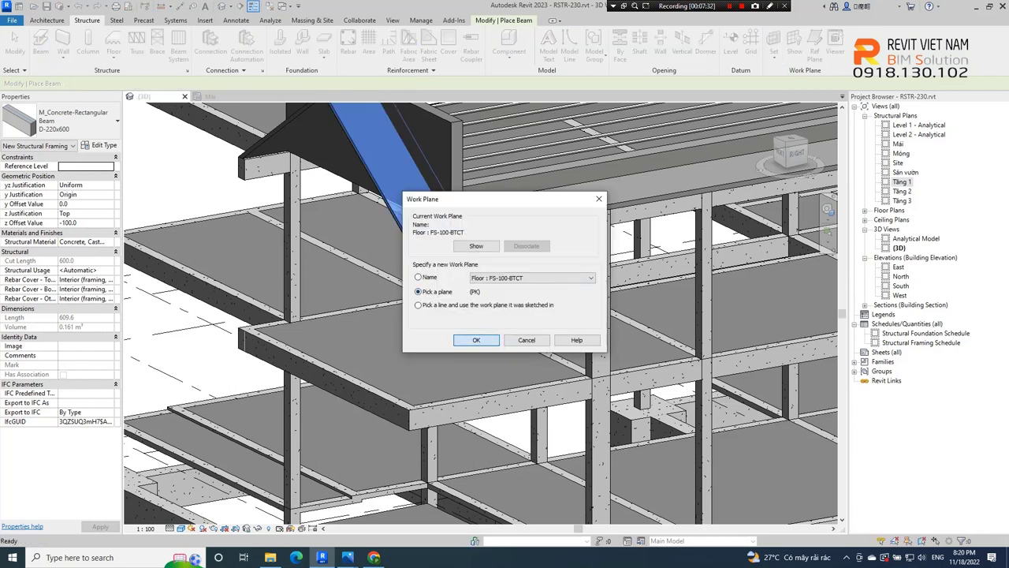
click(476, 340)
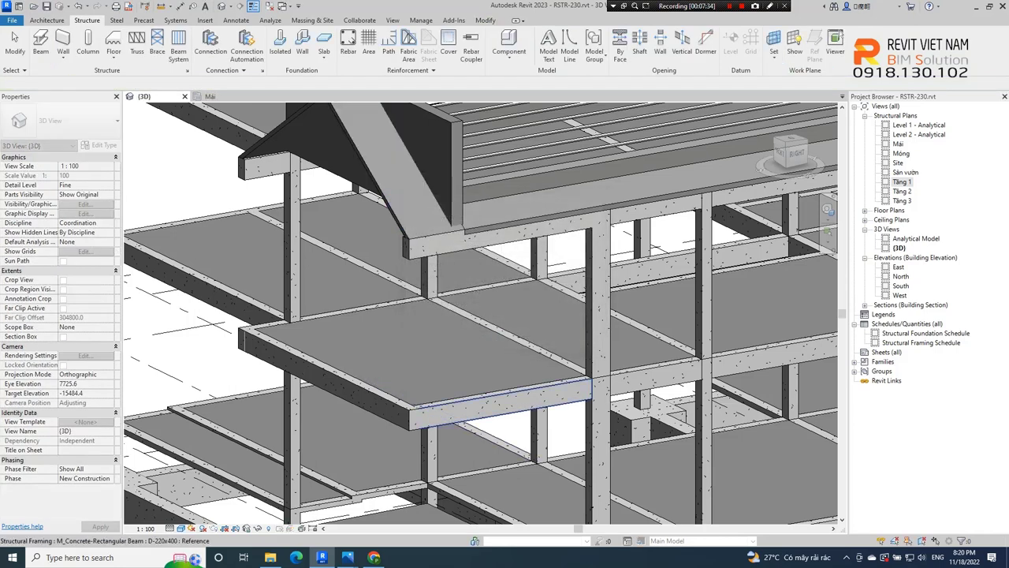
click(481, 398)
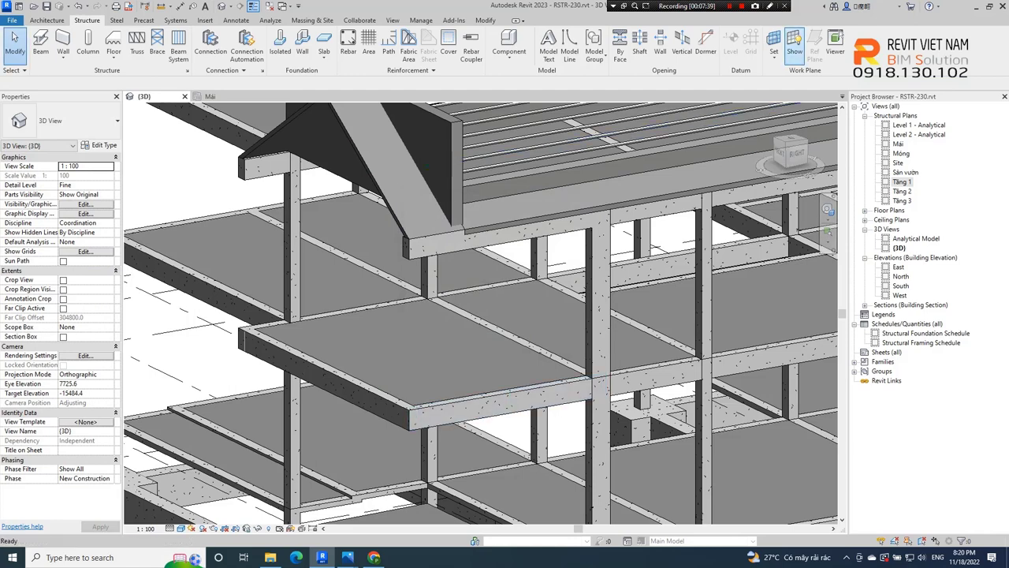
click(15, 43)
Restart the Beam tool with type D-220x400 and view the model from the Right.
click(41, 43)
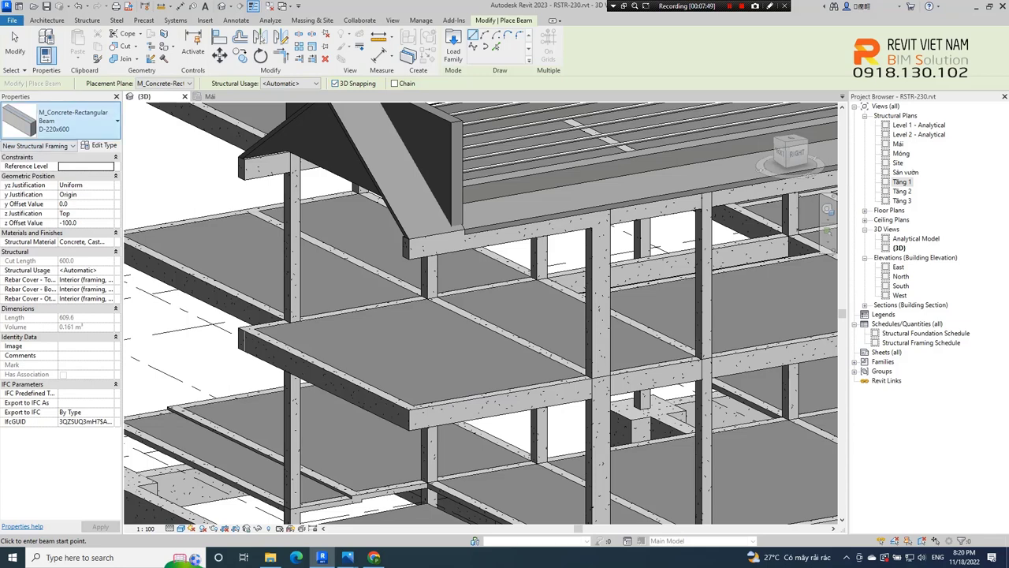
click(59, 119)
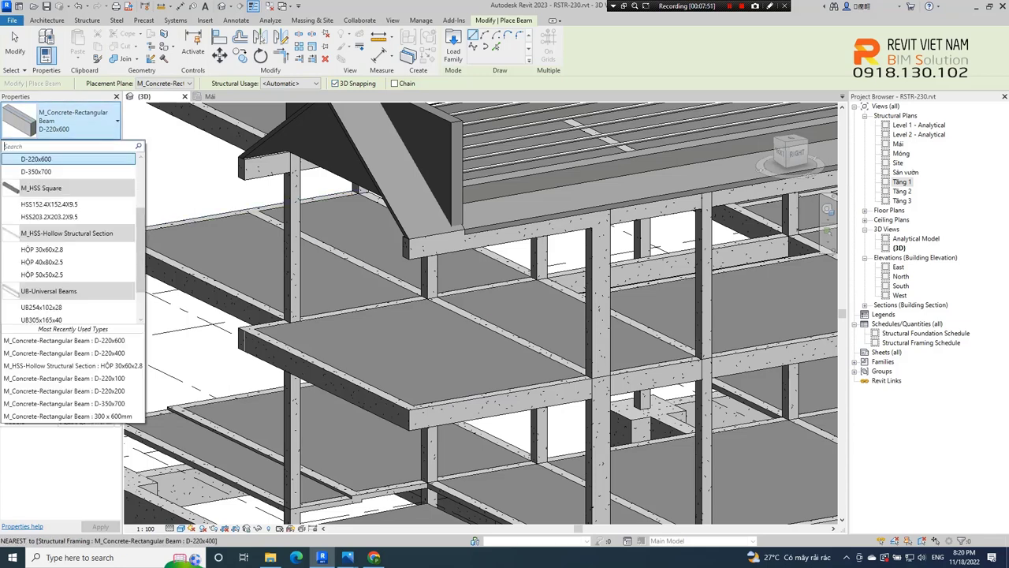
click(37, 184)
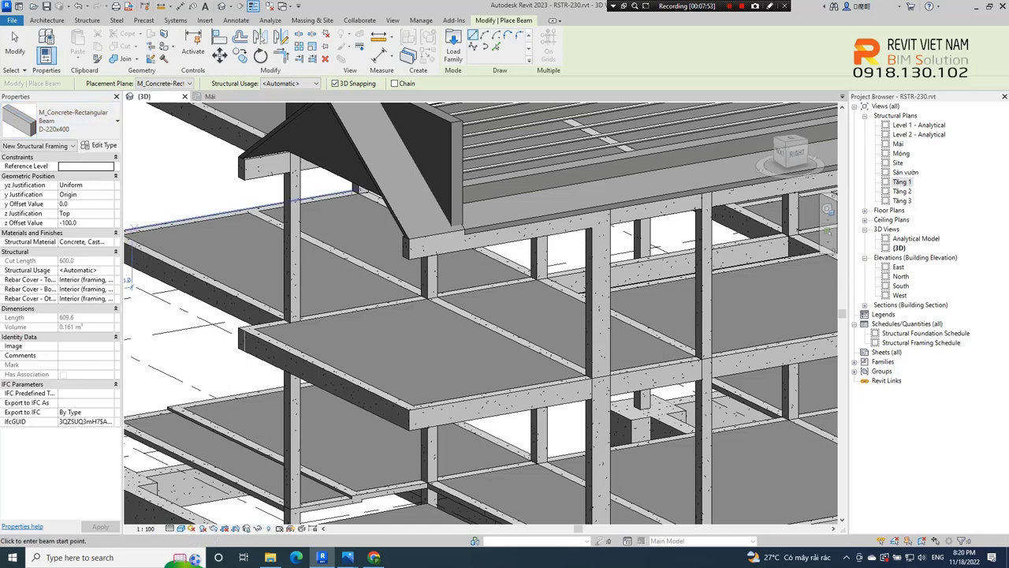
click(796, 153)
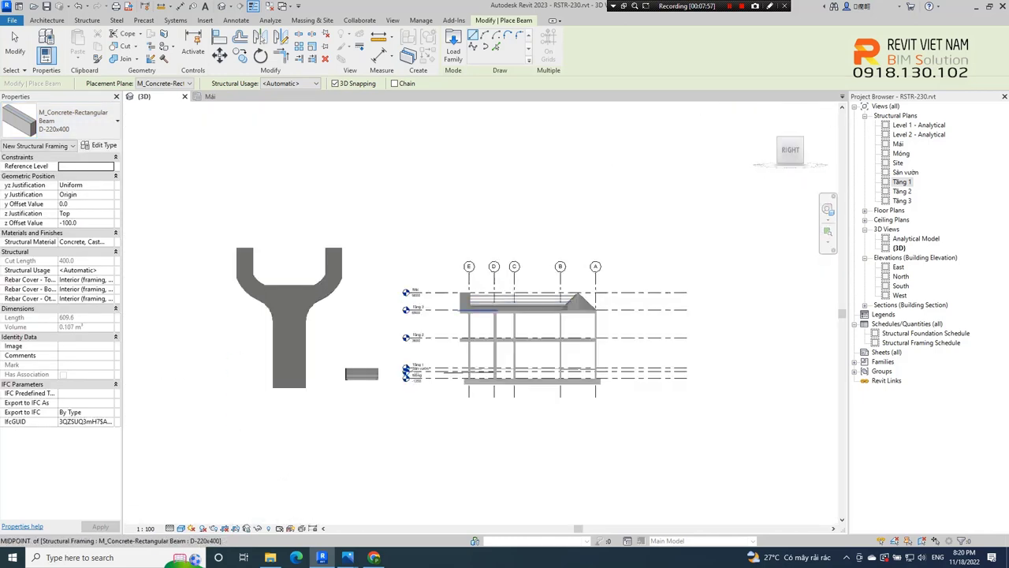
scroll(489, 307, up, 6)
scroll(179, 282, down, 1)
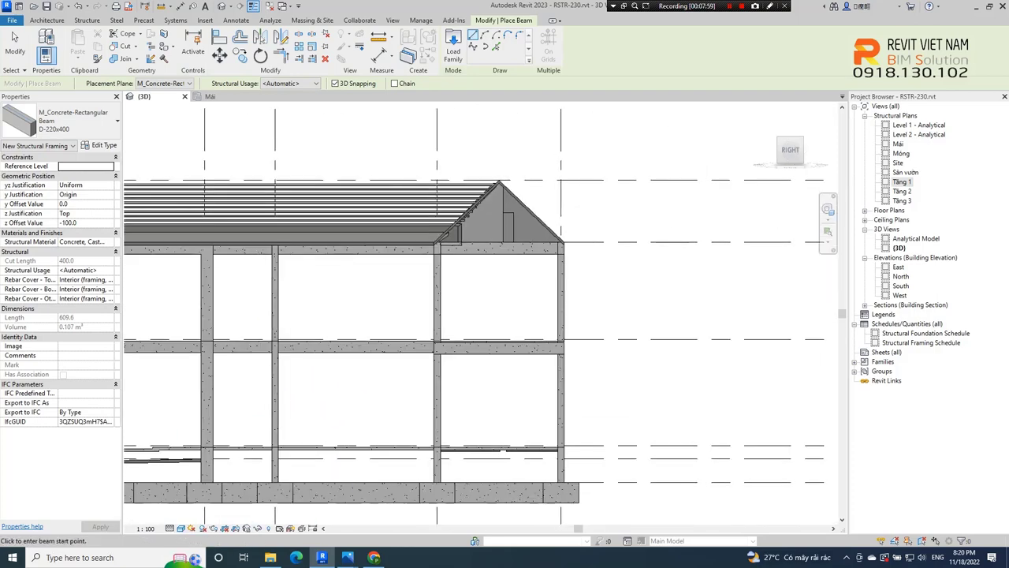
scroll(180, 281, down, 1)
scroll(180, 281, down, 1)
mouse_move(180, 281)
shift+middle_down()
mouse_move(315, 236)
mouse_move(454, 347)
shift+middle_up()
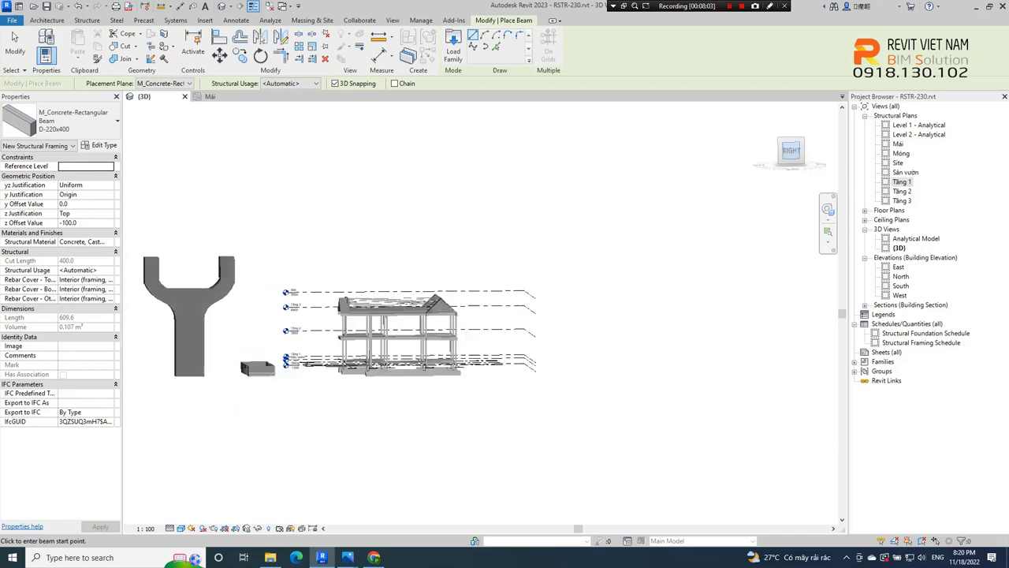
scroll(454, 347, up, 2)
scroll(454, 347, up, 2)
scroll(454, 347, up, 2)
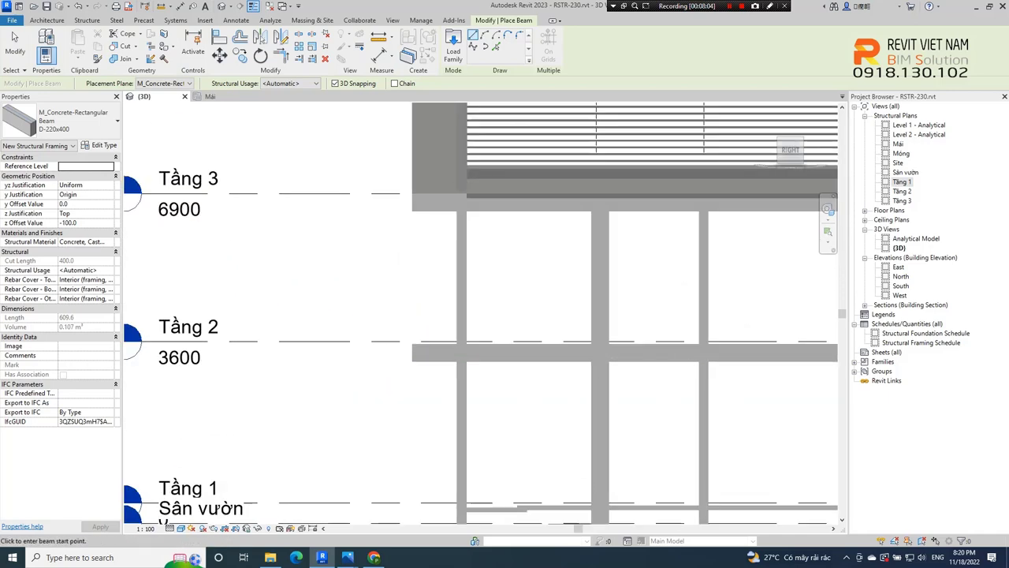
shift+middle_drag(454, 347, 512, 333)
click(790, 150)
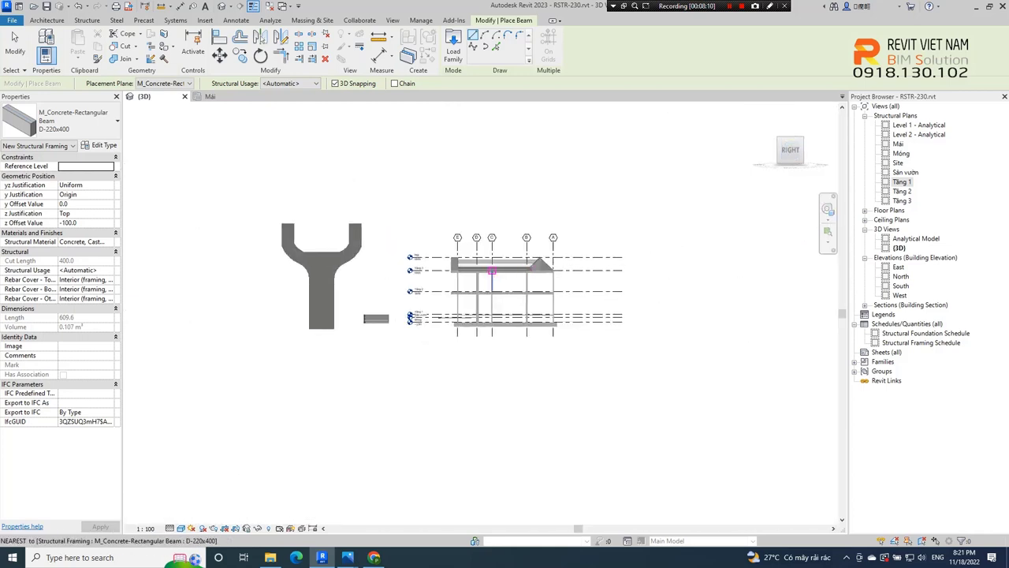
scroll(480, 335, up, 4)
scroll(479, 335, up, 2)
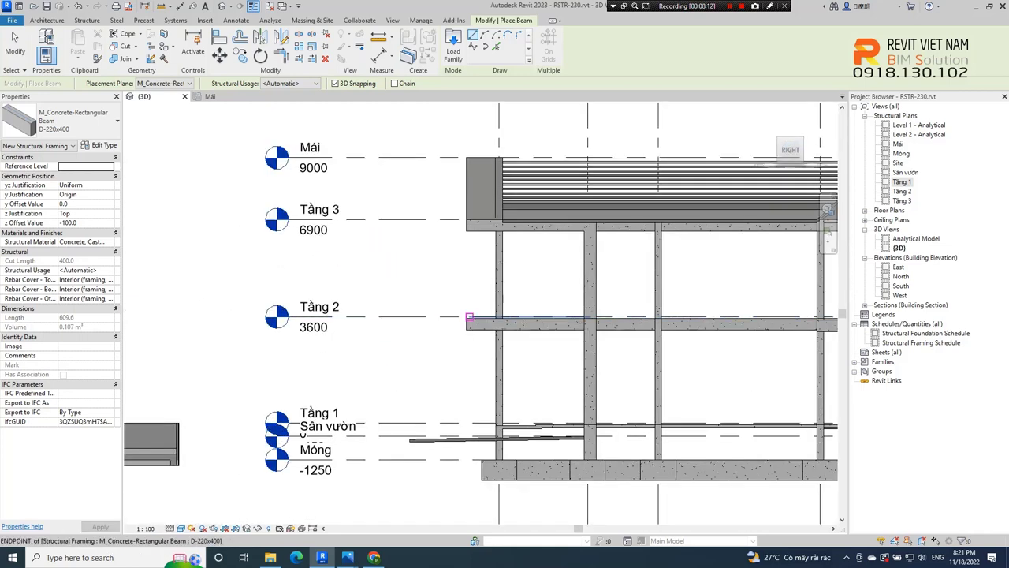
mouse_move(480, 335)
shift+middle_down()
mouse_move(466, 355)
mouse_move(552, 392)
mouse_move(556, 378)
mouse_move(492, 364)
shift+middle_up()
scroll(493, 364, up, 3)
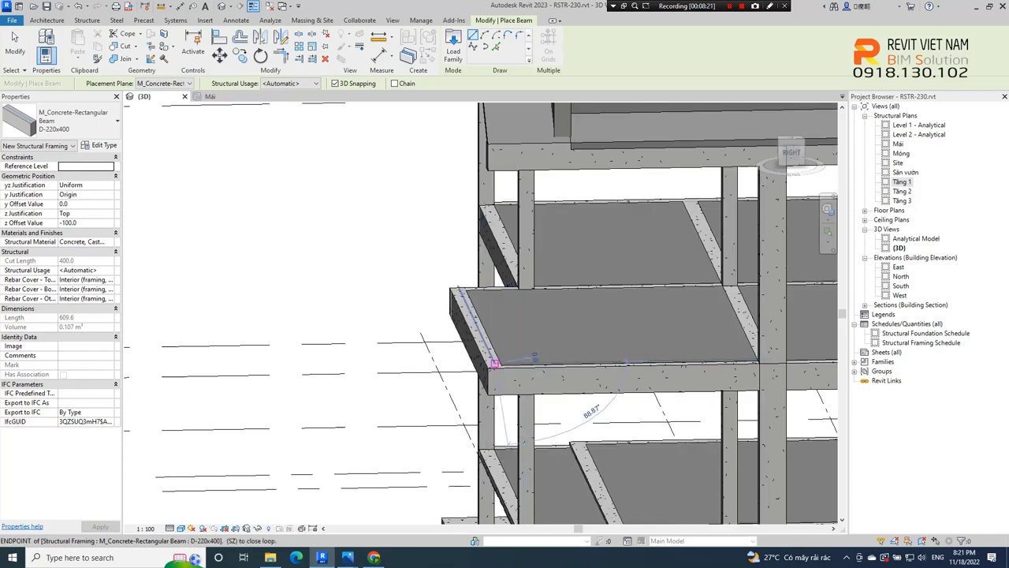
Place a sloped D-220x400 beam from the cantilevered slab corner to the column top.
click(493, 364)
shift+middle_drag(617, 268, 640, 210)
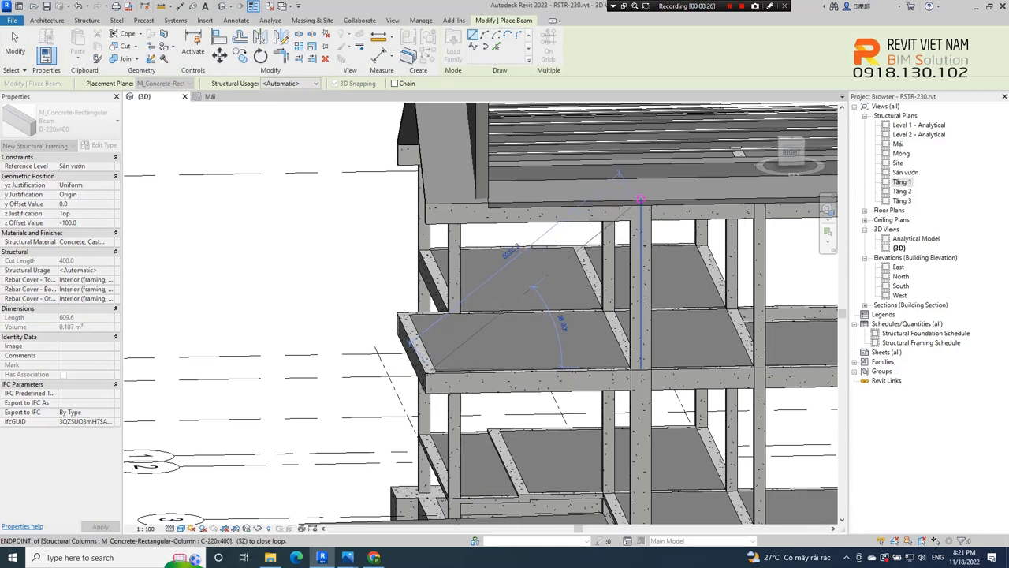
click(640, 199)
shift+middle_drag(640, 198, 552, 349)
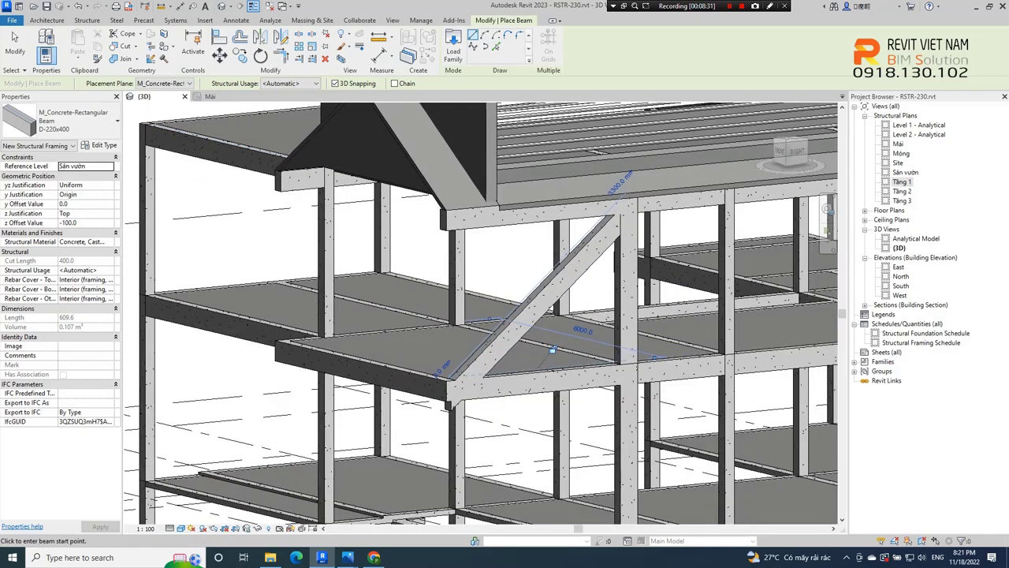
key(Escape)
key(Escape)
mouse_move(553, 348)
shift+middle_down()
mouse_move(284, 197)
mouse_move(512, 307)
shift+middle_up()
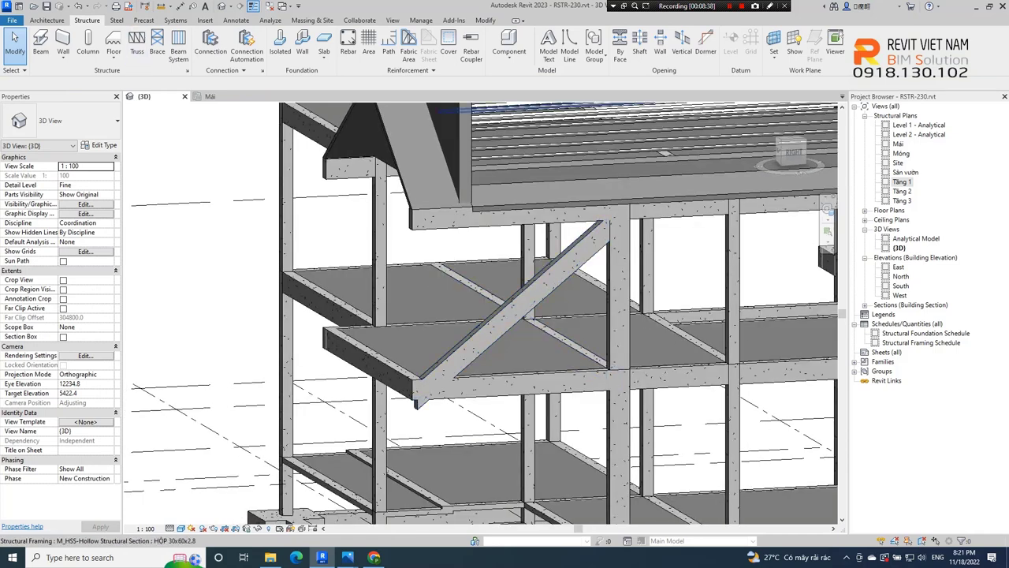
Start a perpendicular opening cut and orbit to an angled view above the floors.
click(619, 47)
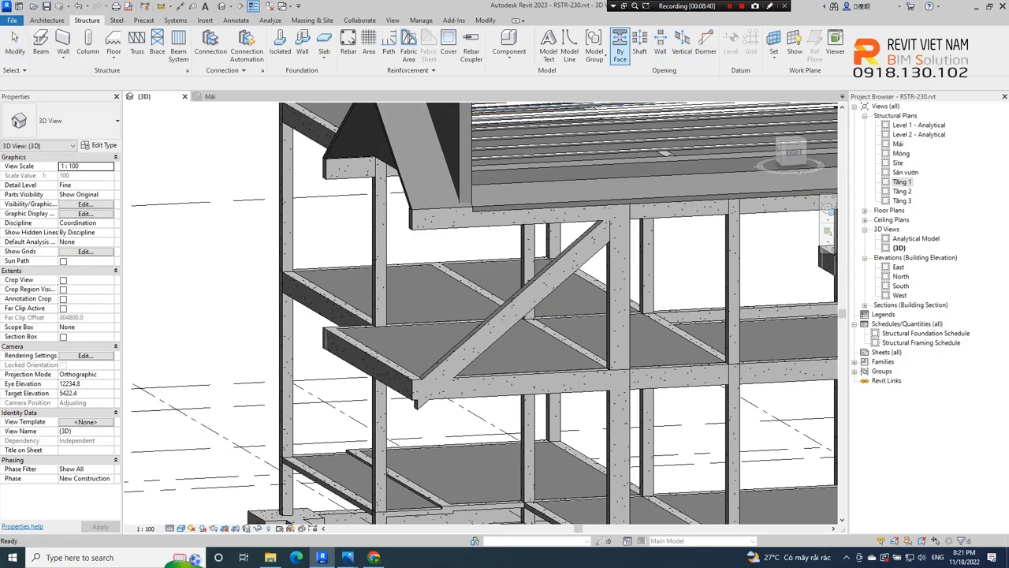
shift+middle_drag(481, 315, 441, 299)
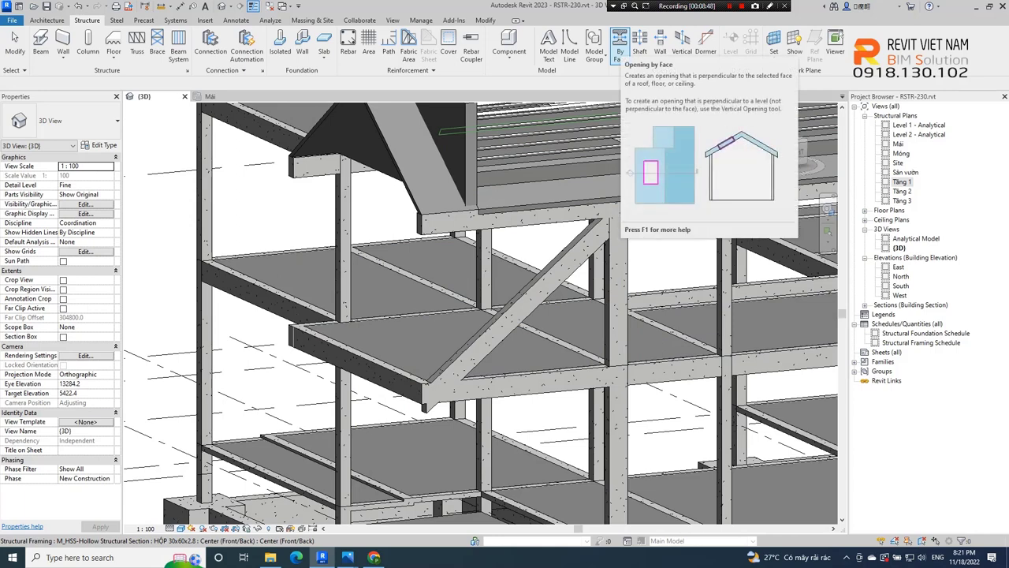
click(619, 49)
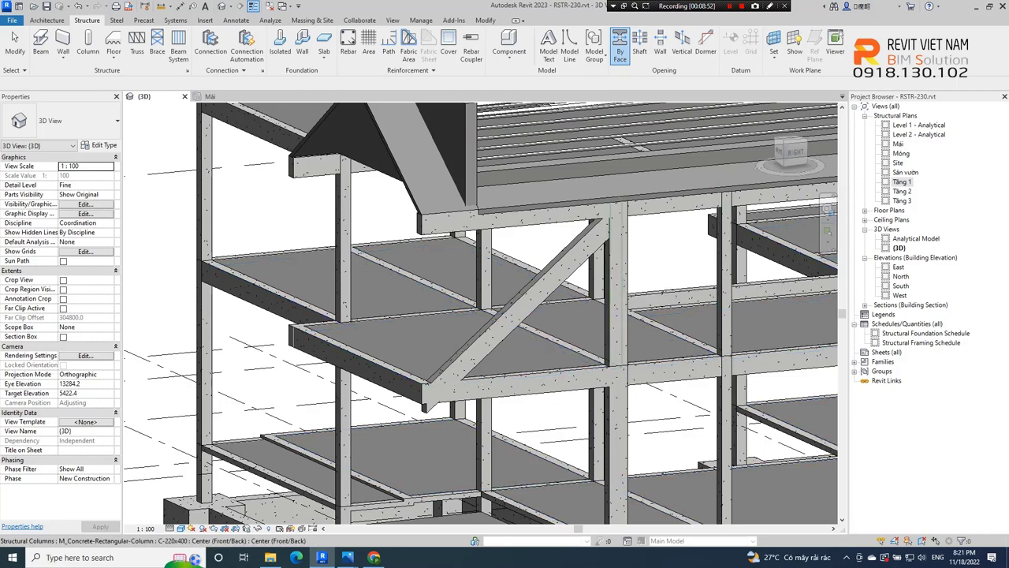
scroll(670, 276, up, 2)
scroll(670, 275, up, 2)
scroll(670, 276, up, 2)
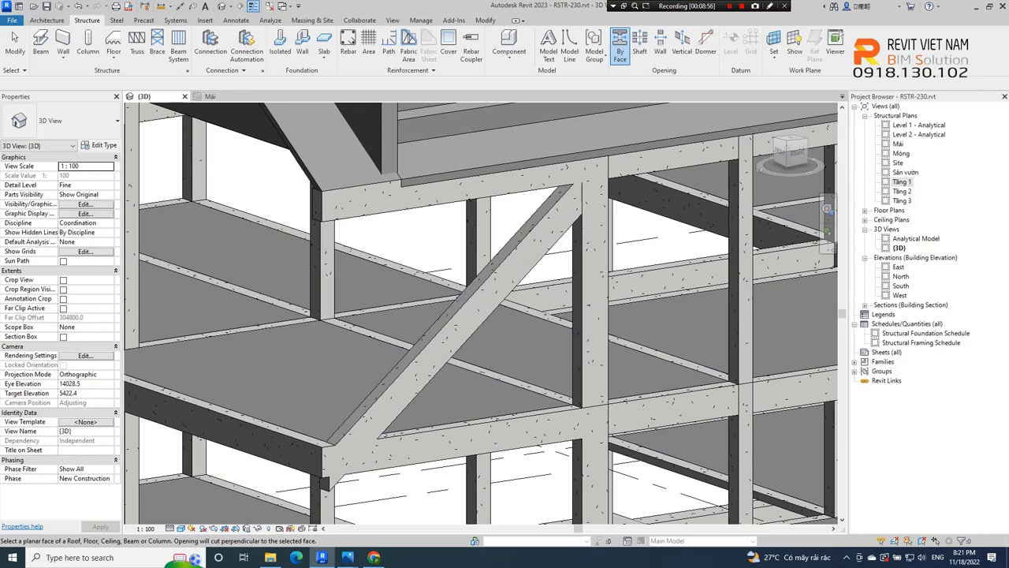
mouse_move(456, 340)
shift+middle_down()
mouse_move(505, 363)
mouse_move(576, 372)
shift+middle_up()
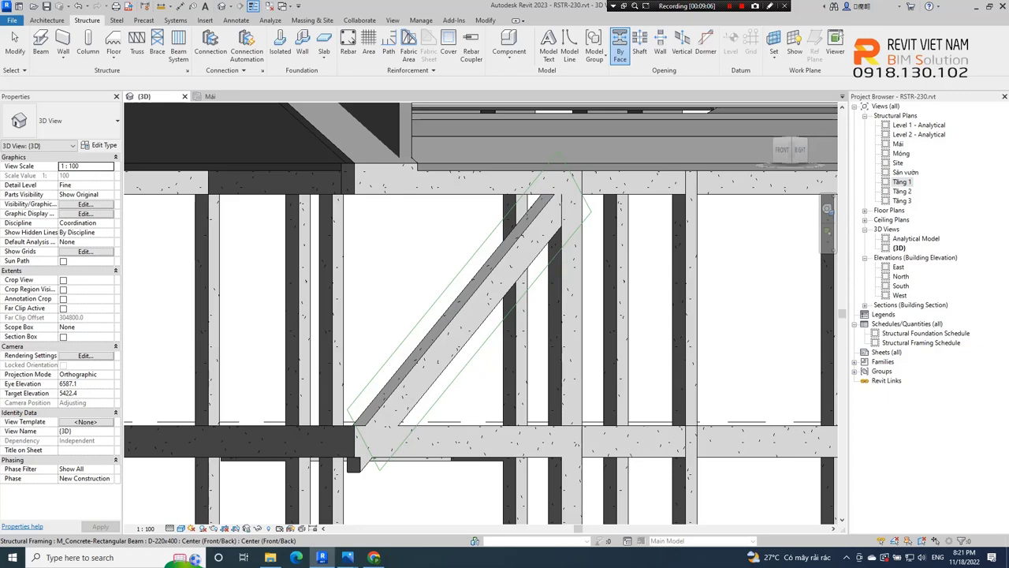
shift+middle_drag(473, 299, 544, 314)
shift+middle_drag(542, 265, 545, 272)
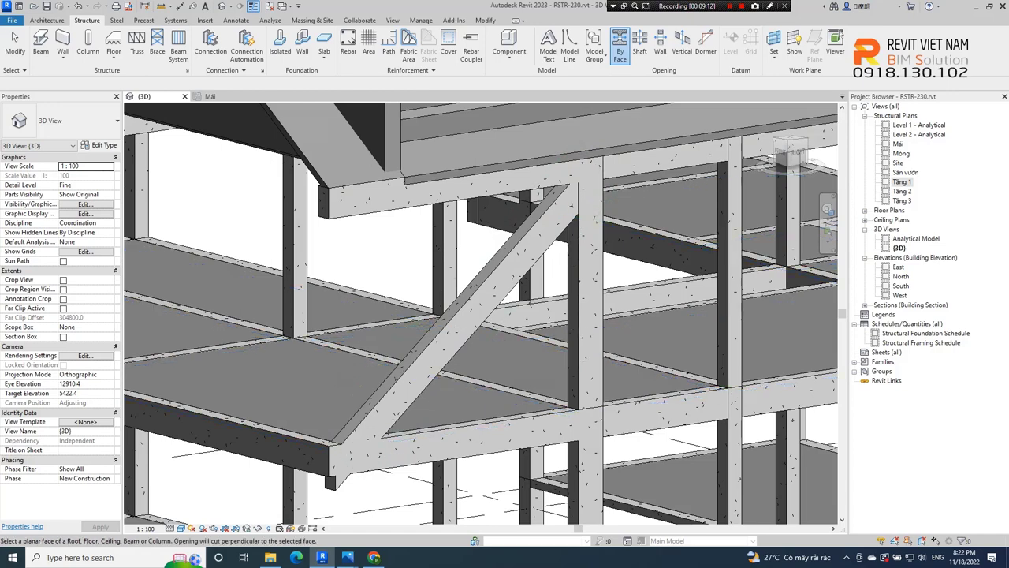
Pick the beam's lower edge as the opening boundary, trim it, and finish the cut.
click(432, 335)
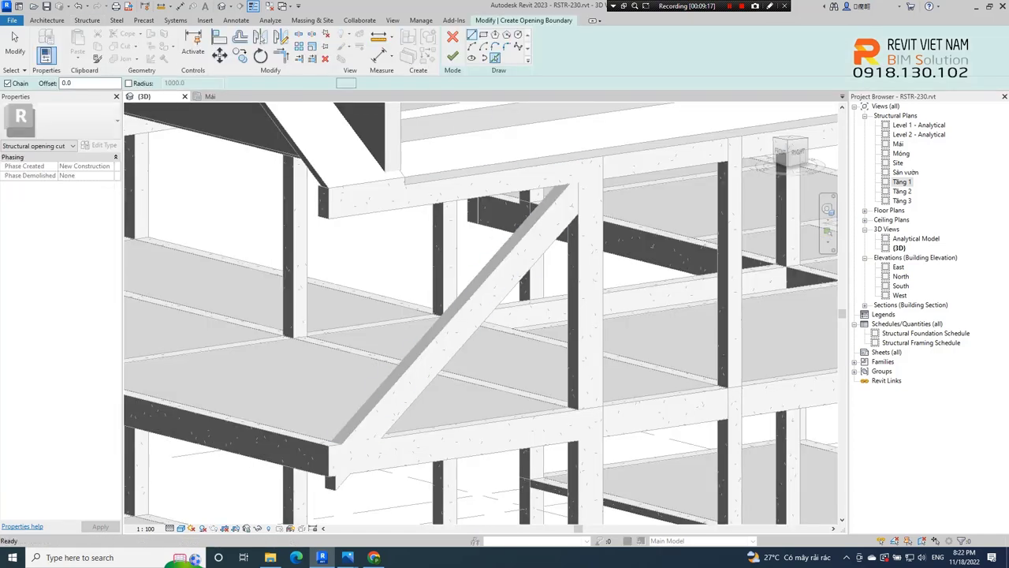
click(494, 58)
scroll(347, 481, up, 2)
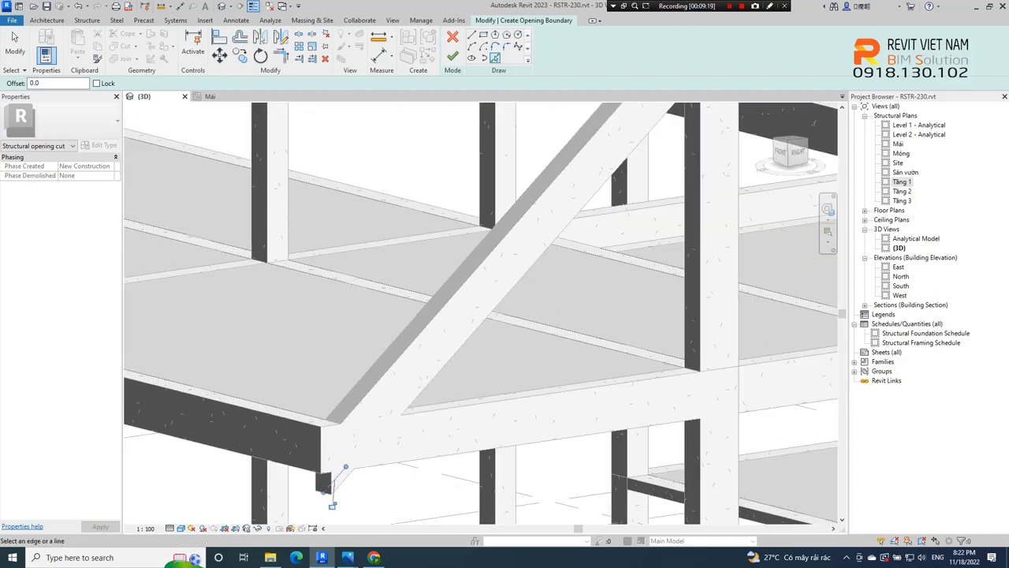
click(335, 493)
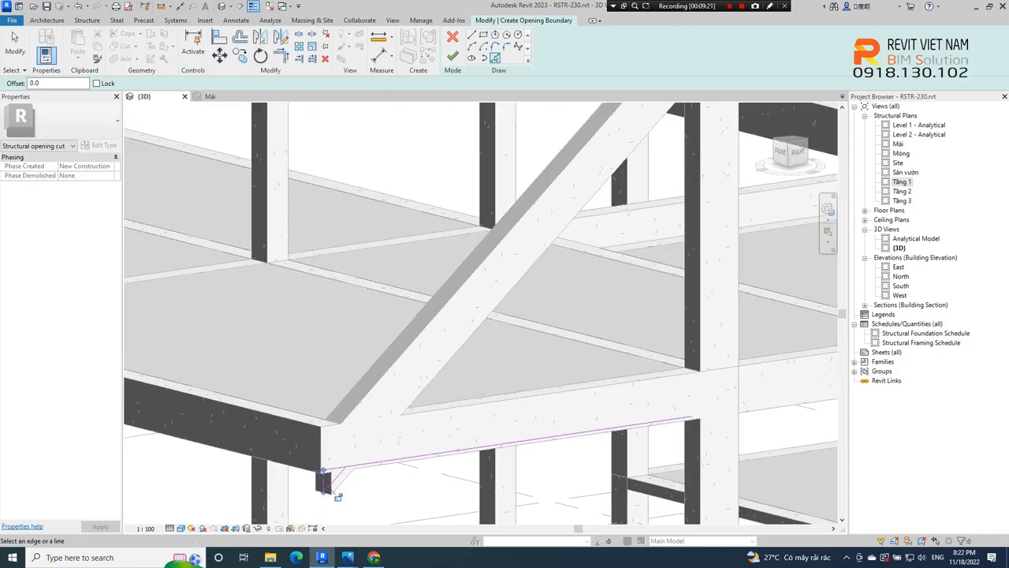
key(Escape)
scroll(337, 497, up, 2)
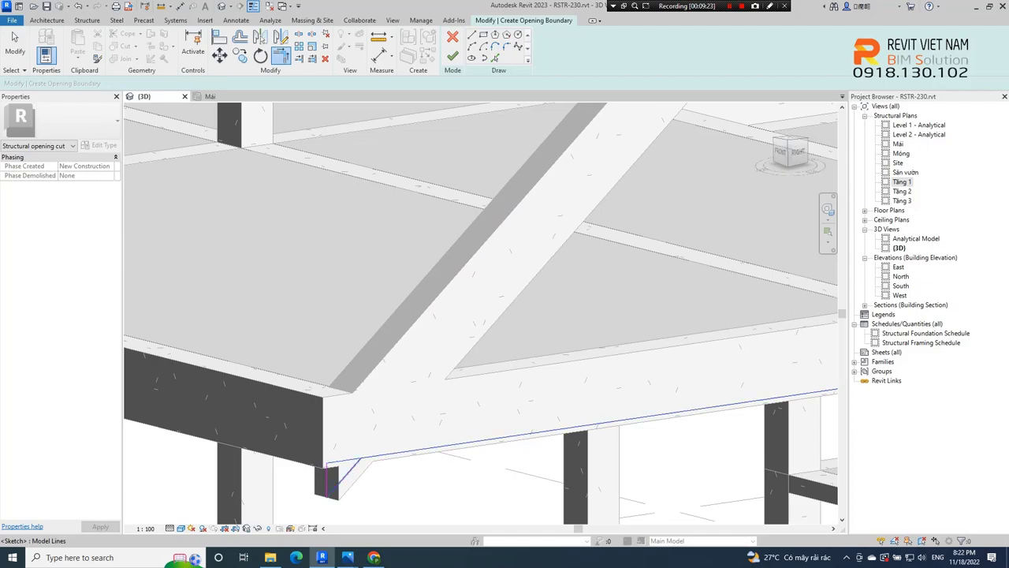
key(t)
key(r)
click(451, 55)
scroll(481, 315, down, 5)
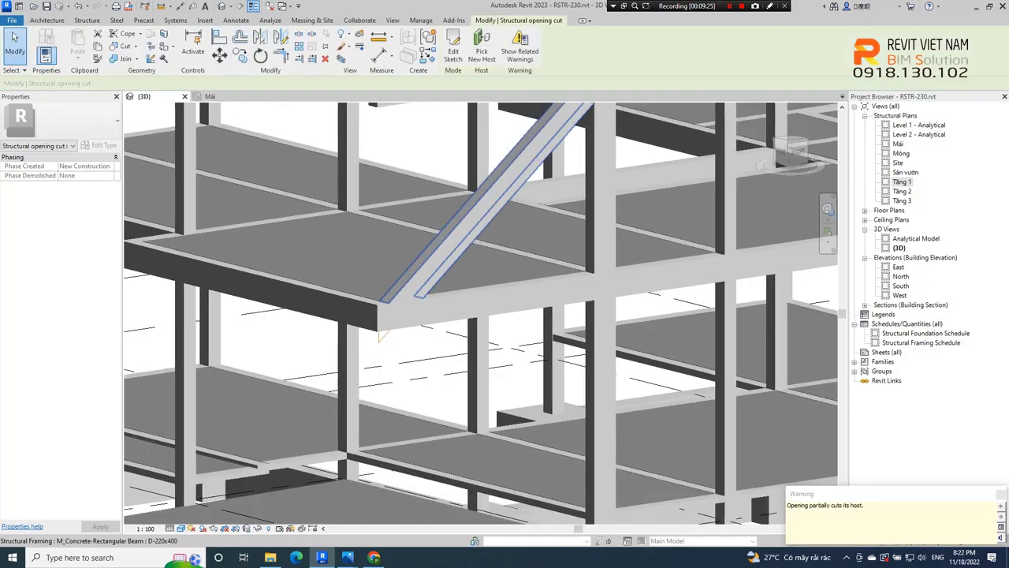
mouse_move(481, 315)
shift+middle_down()
mouse_move(505, 300)
mouse_move(552, 304)
mouse_move(445, 278)
shift+middle_up()
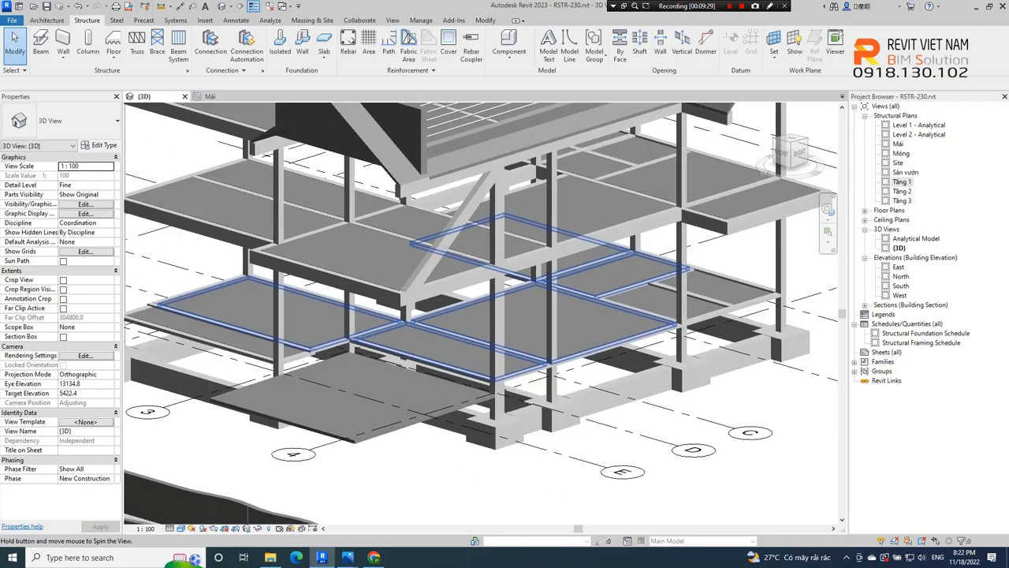
Select the short 2310 mm beam, zoom out, and bring up the reference image in Photos.
click(445, 277)
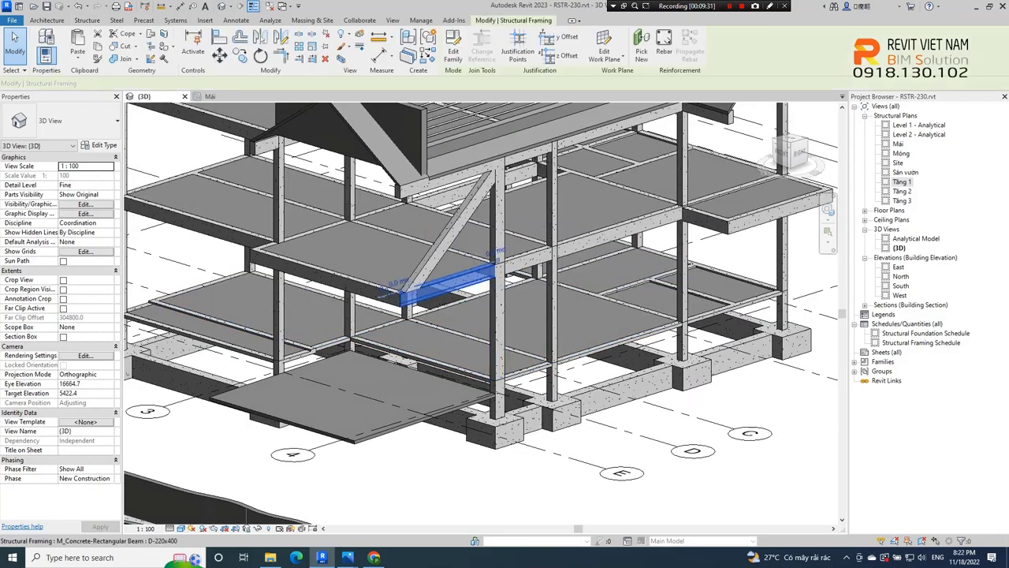
mouse_move(445, 277)
shift+middle_down()
mouse_move(552, 257)
mouse_move(573, 306)
shift+middle_up()
click(544, 257)
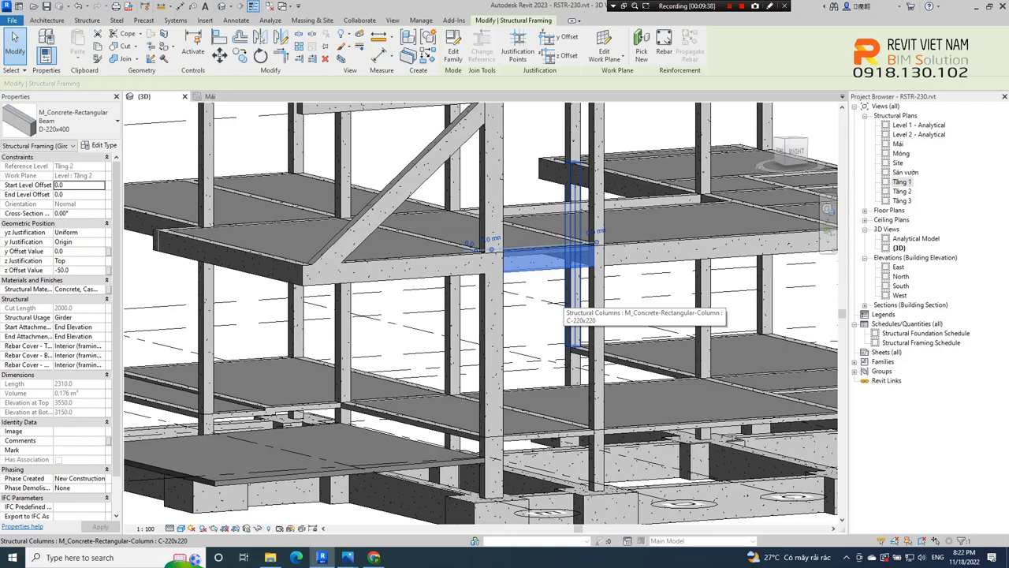
scroll(570, 303, down, 4)
scroll(570, 303, down, 1)
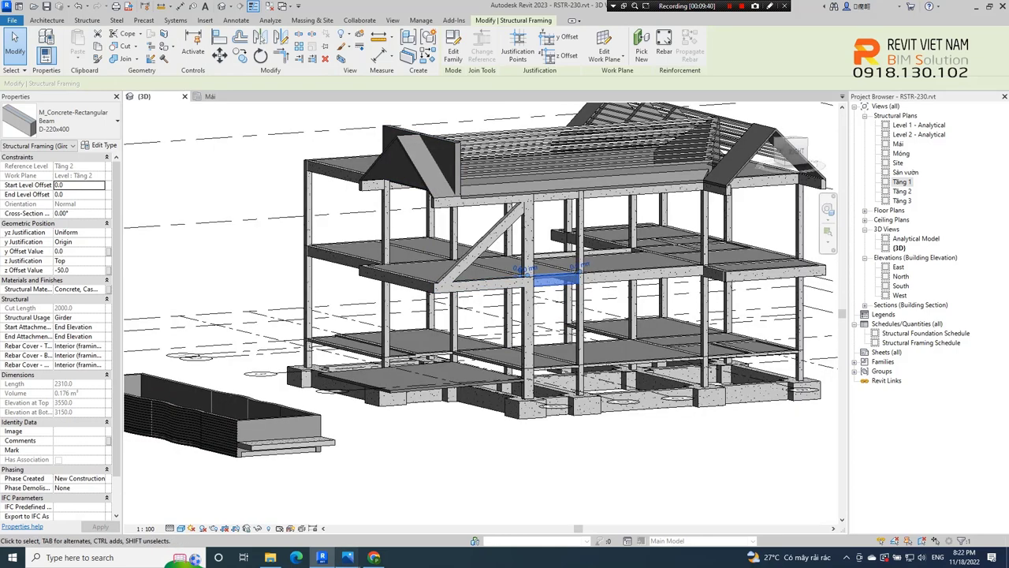
mouse_move(347, 557)
click(234, 493)
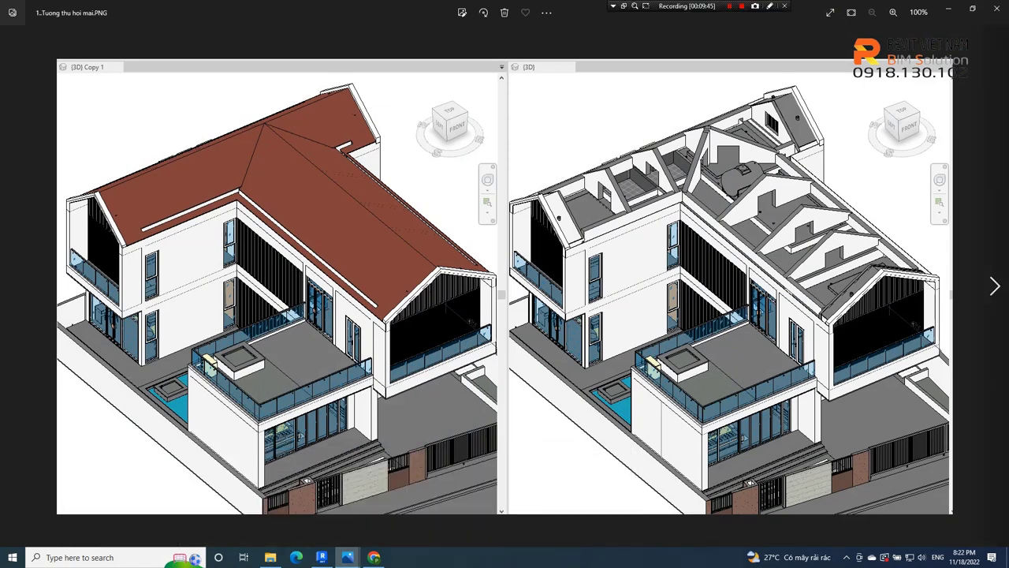
Page forward through the reference images to the street-side render 3.2019-12-08_2-23-25.jpg.
key(Right)
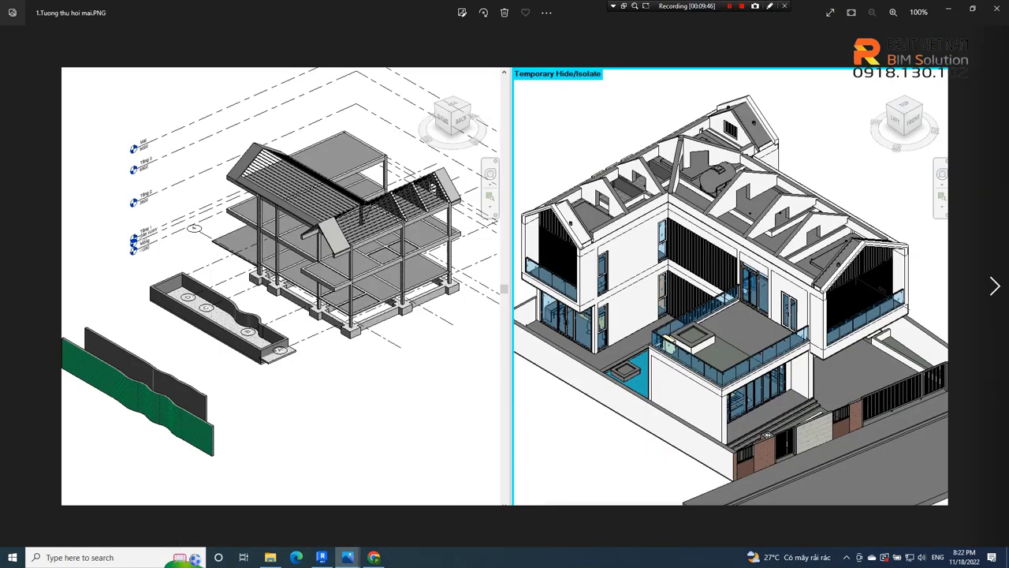
key(Right)
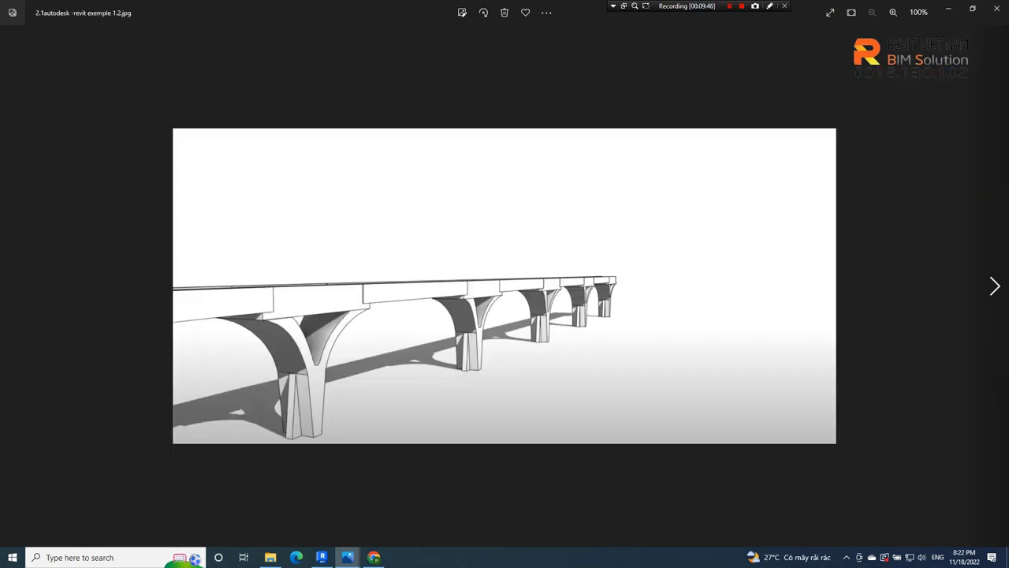
key(Right)
key(Right)
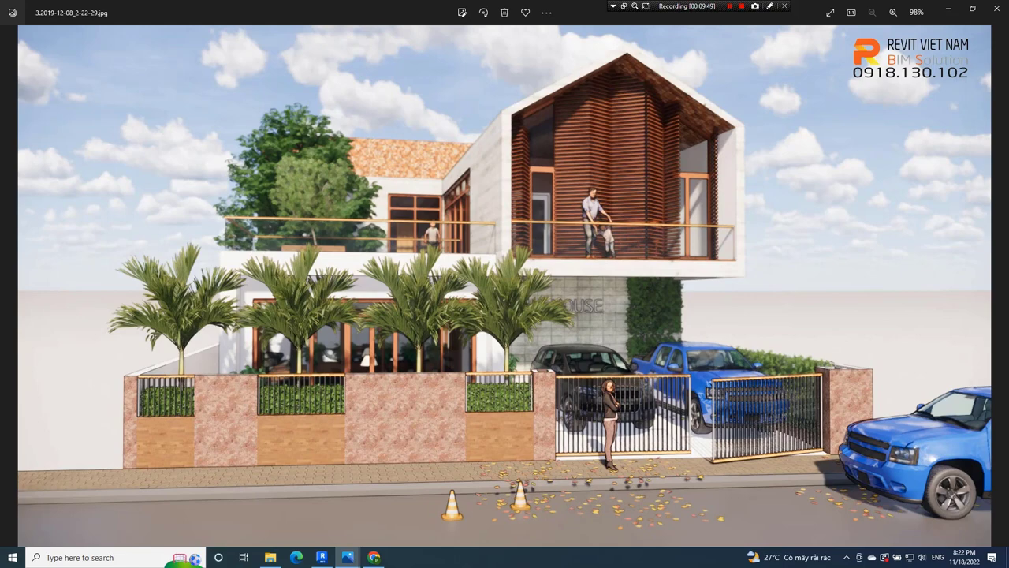
key(Right)
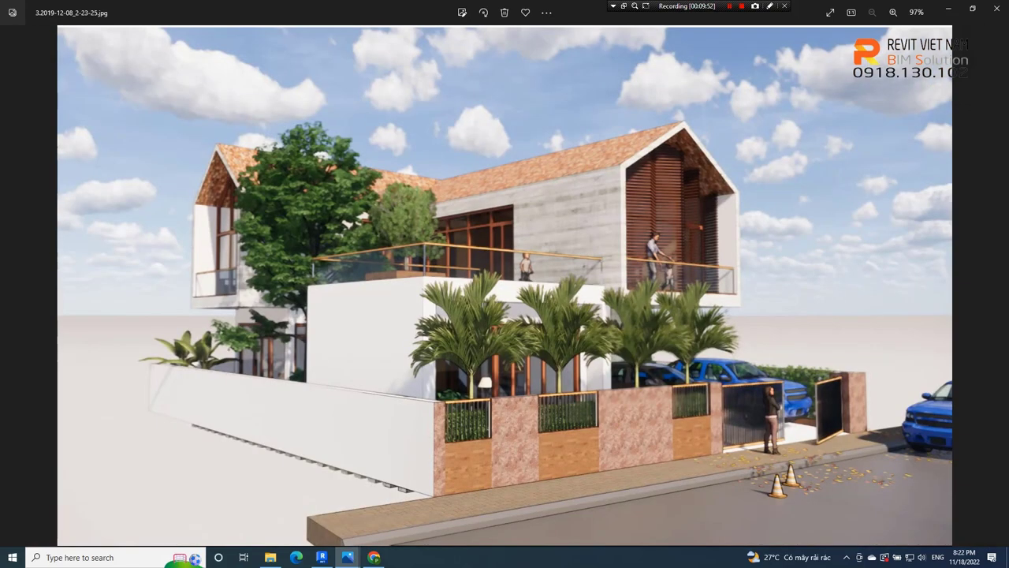
click(949, 9)
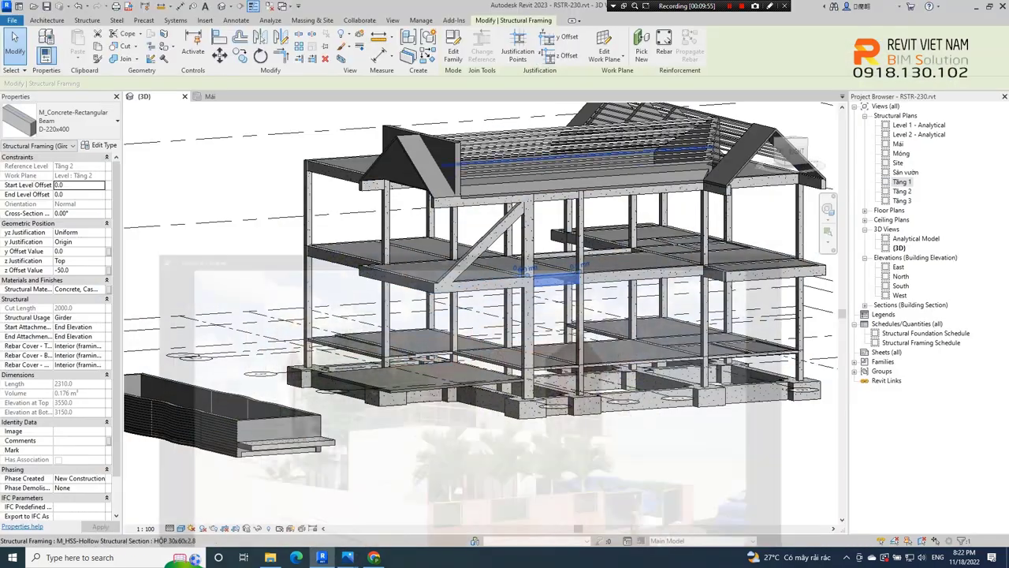
scroll(631, 272, up, 3)
scroll(630, 272, up, 2)
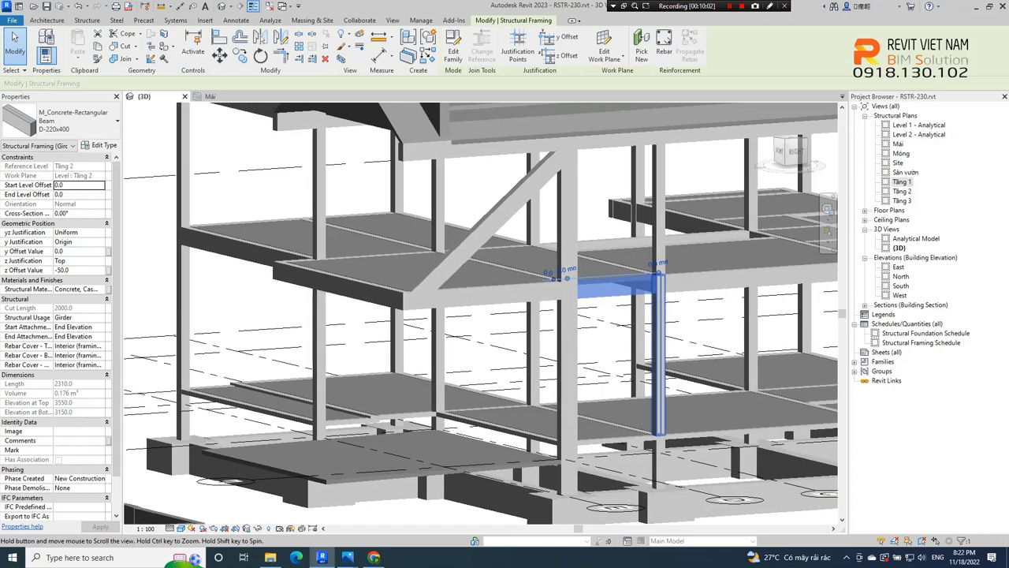
shift+middle_drag(489, 339, 514, 349)
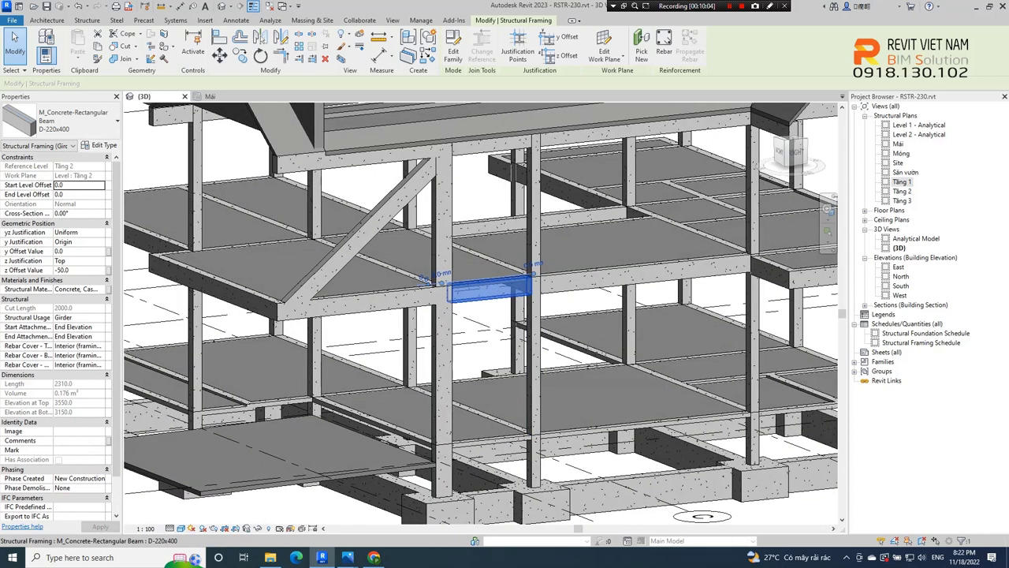
key(Escape)
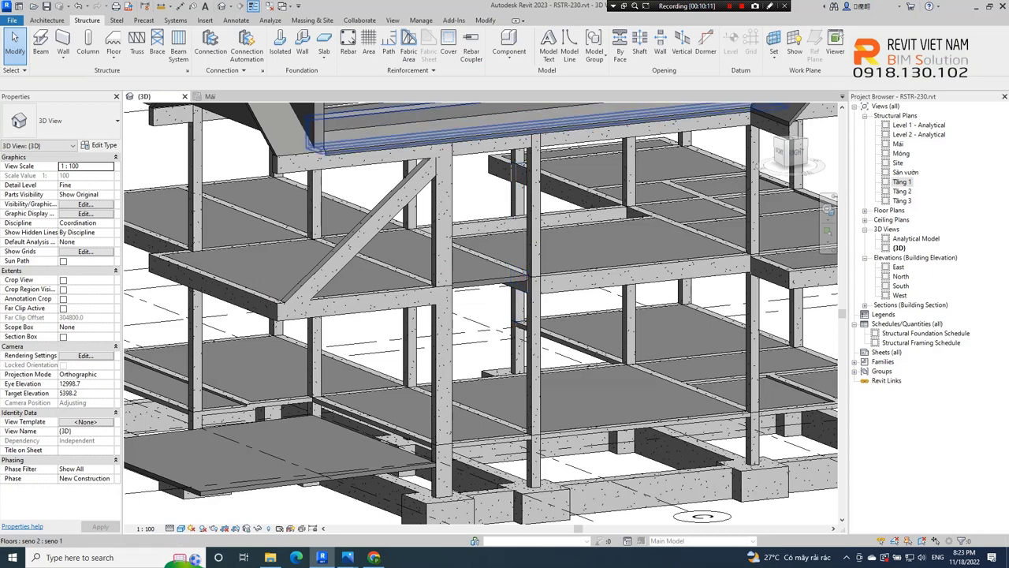
click(485, 20)
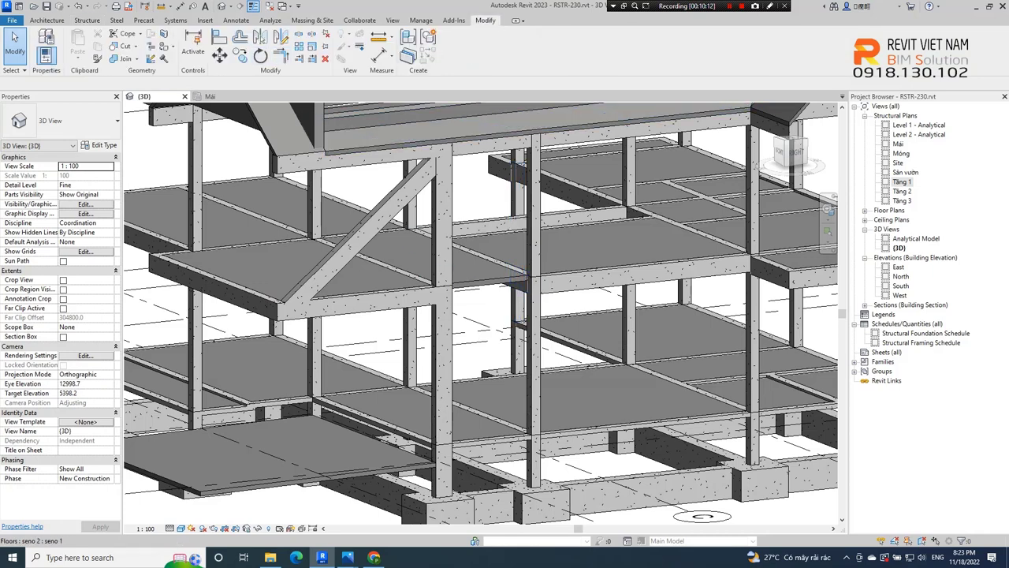
scroll(454, 250, up, 3)
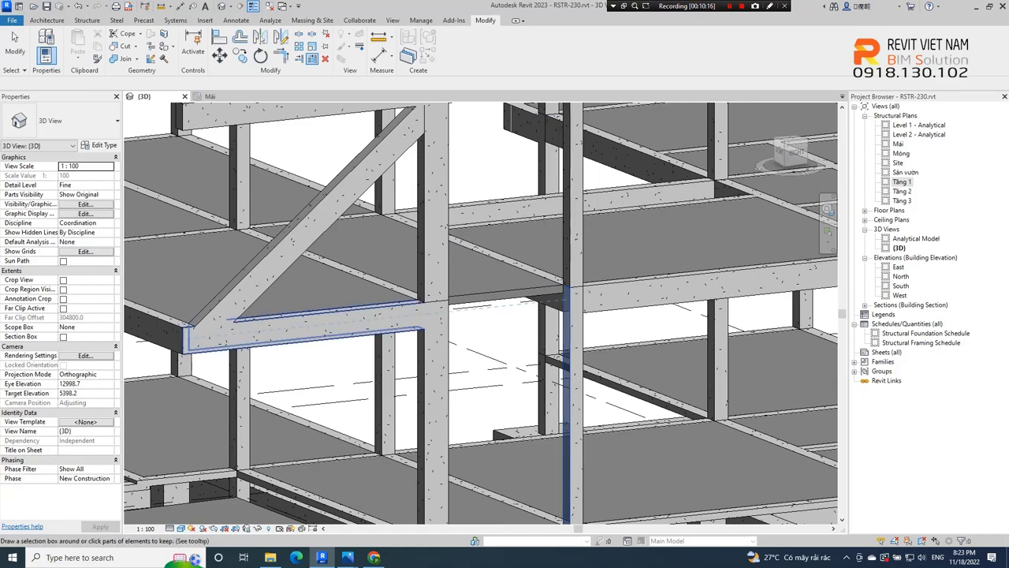
Change the girder beside the strut to D-220x600 and check its depth from the side.
click(315, 327)
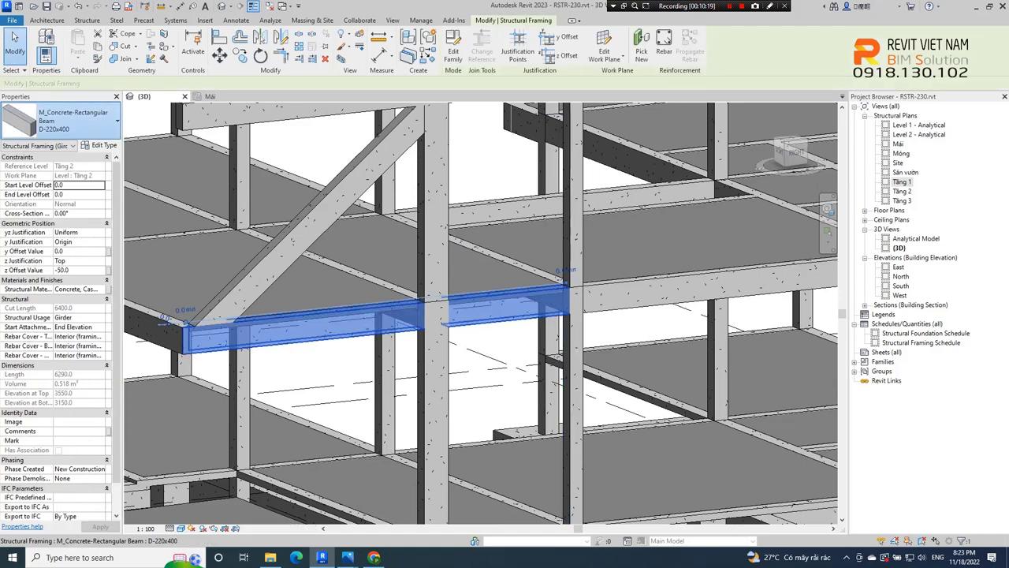
click(71, 120)
click(36, 171)
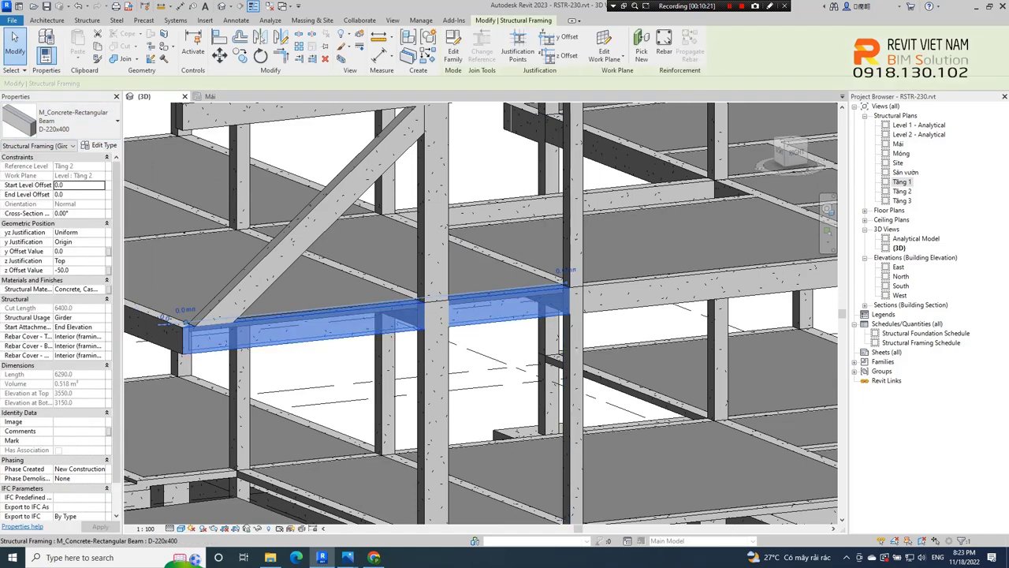
shift+middle_drag(379, 331, 325, 370)
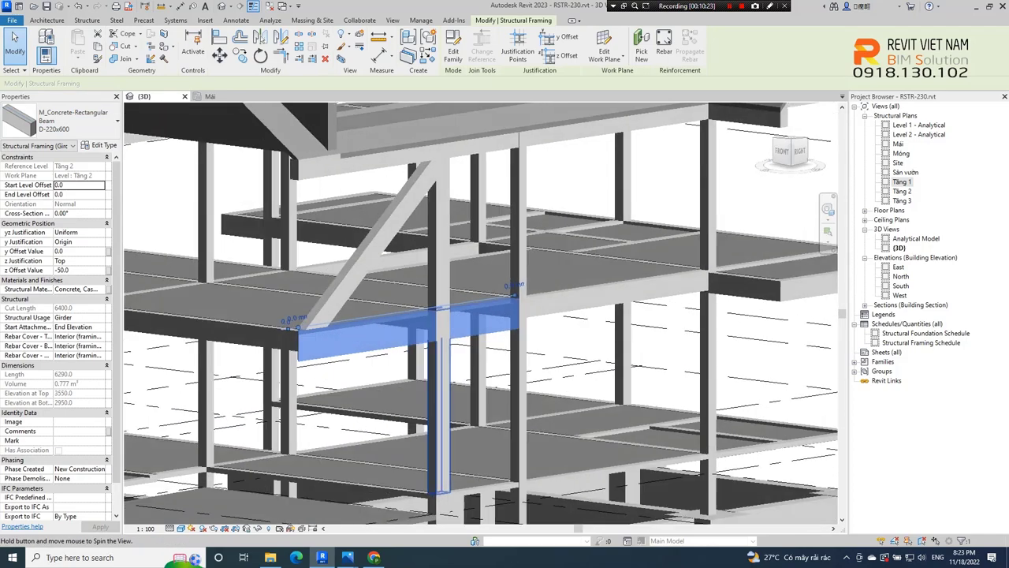
scroll(325, 337, up, 3)
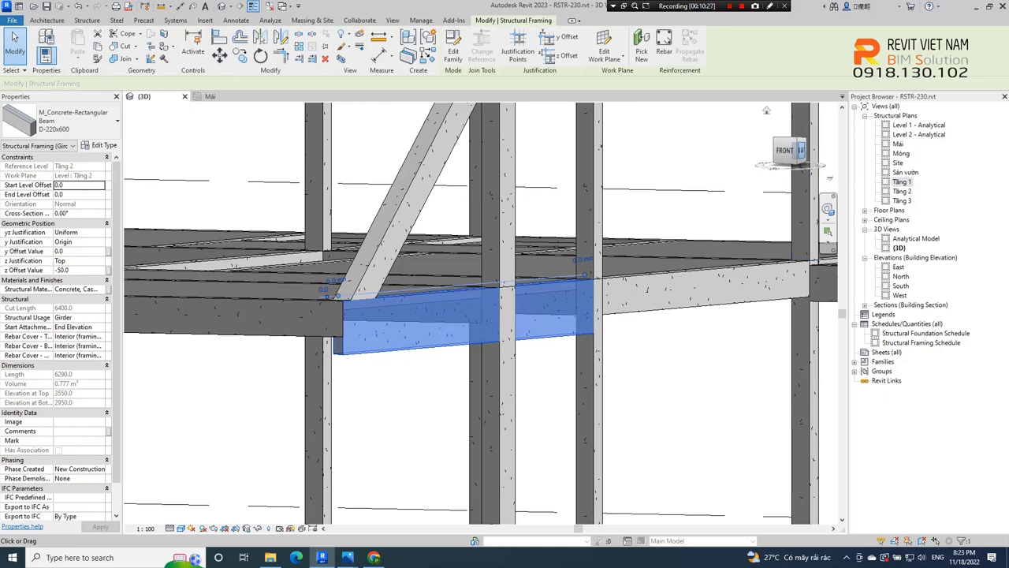
click(798, 150)
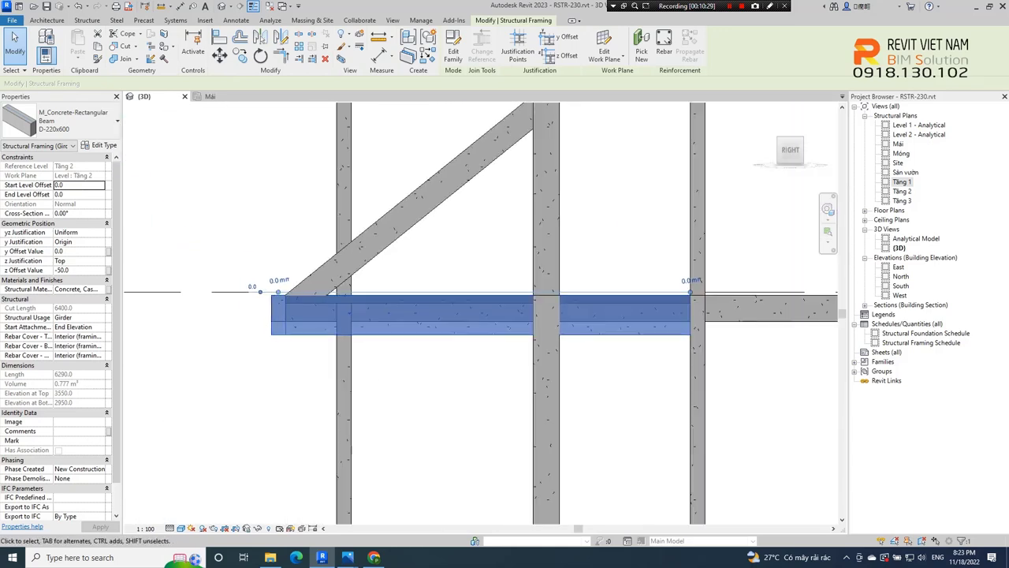
click(790, 142)
click(86, 20)
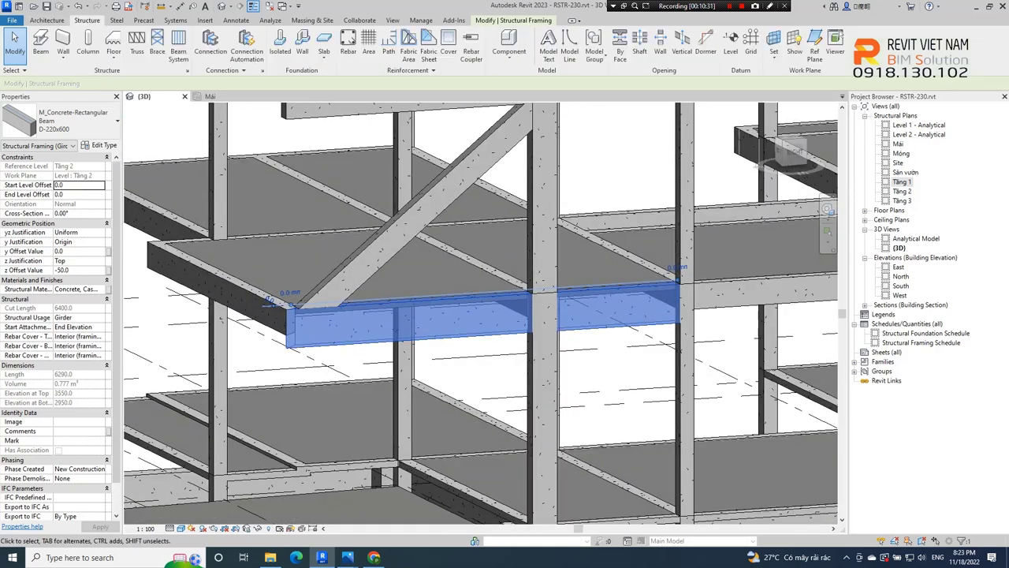
key(Escape)
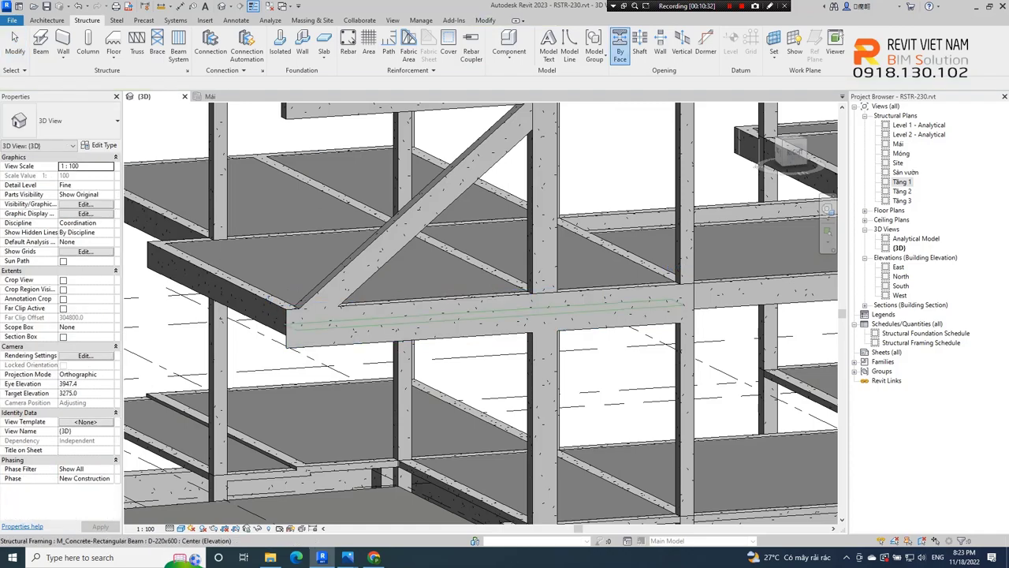
View the frame from the front and start a new opening-cut sketch on the girder.
scroll(481, 316, up, 2)
click(780, 152)
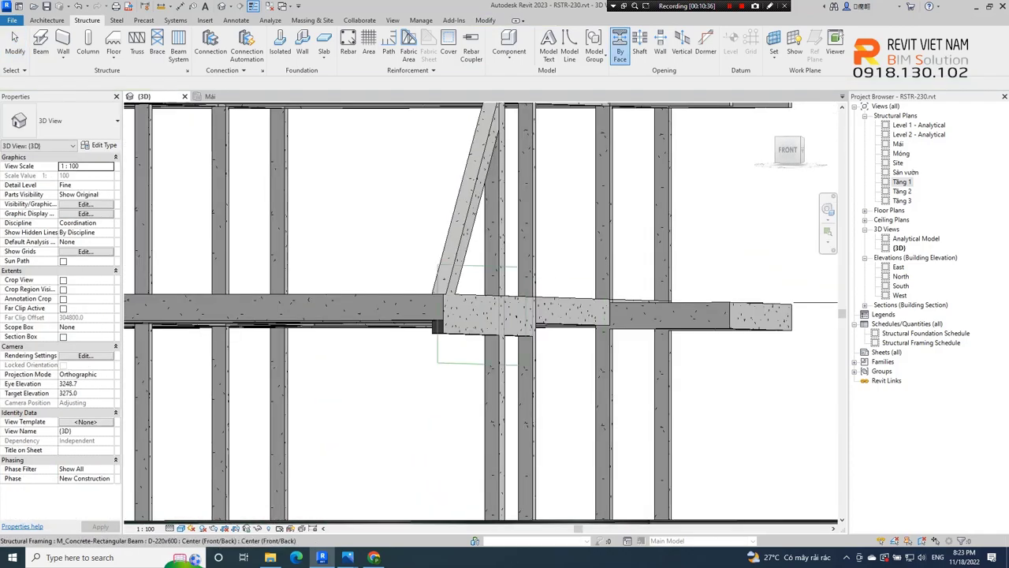
shift+middle_drag(481, 315, 485, 347)
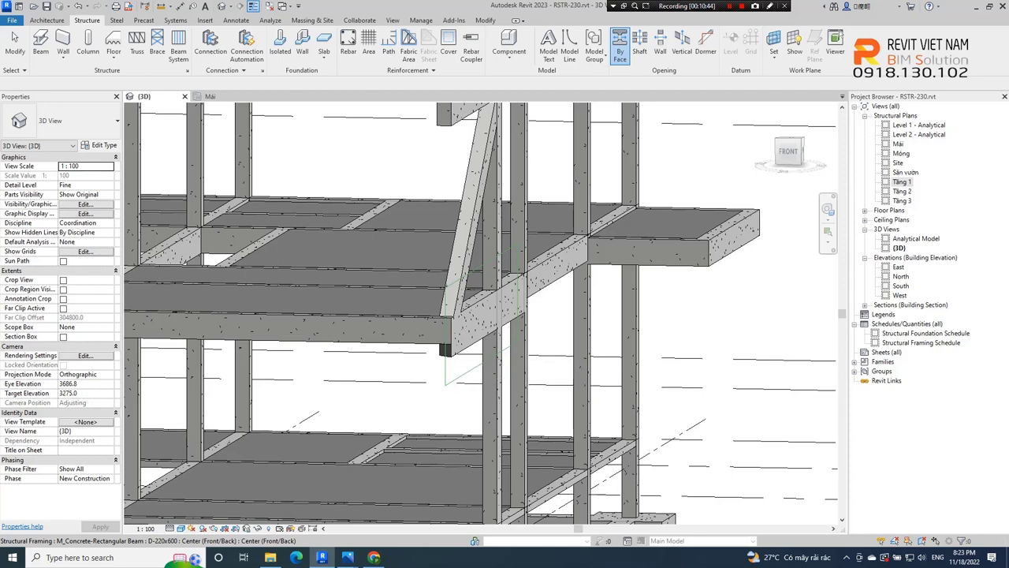
click(447, 355)
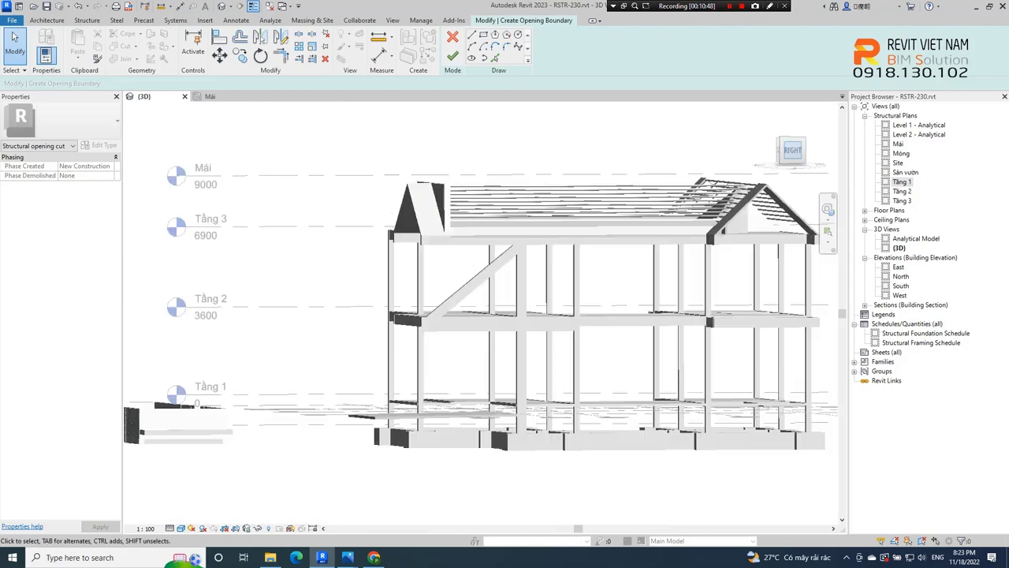
scroll(425, 330, up, 3)
scroll(426, 330, up, 3)
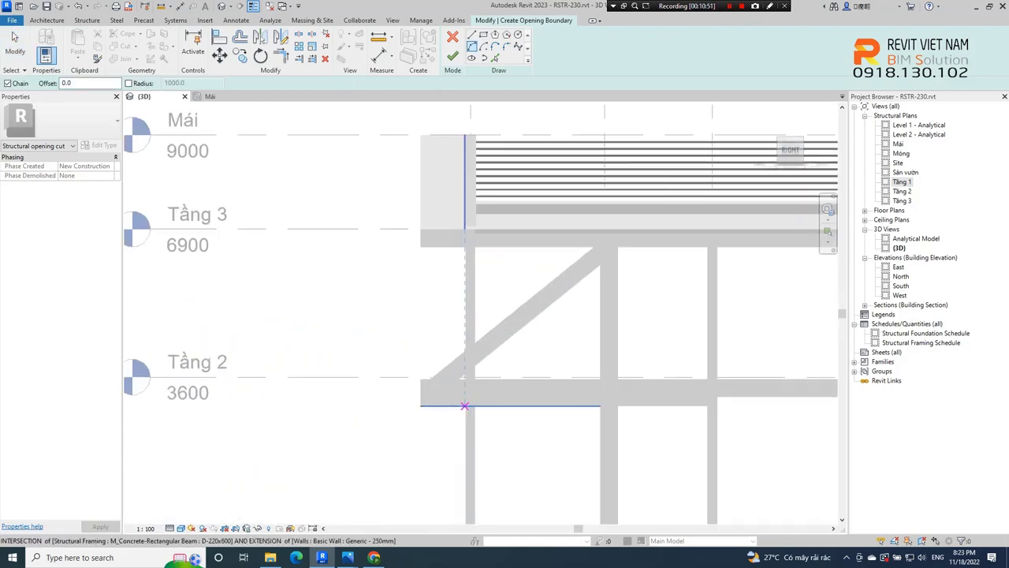
scroll(426, 329, up, 2)
scroll(425, 330, up, 2)
Sketch an arc at the beam's left end, a picked line offset 400, and a straight line.
click(363, 366)
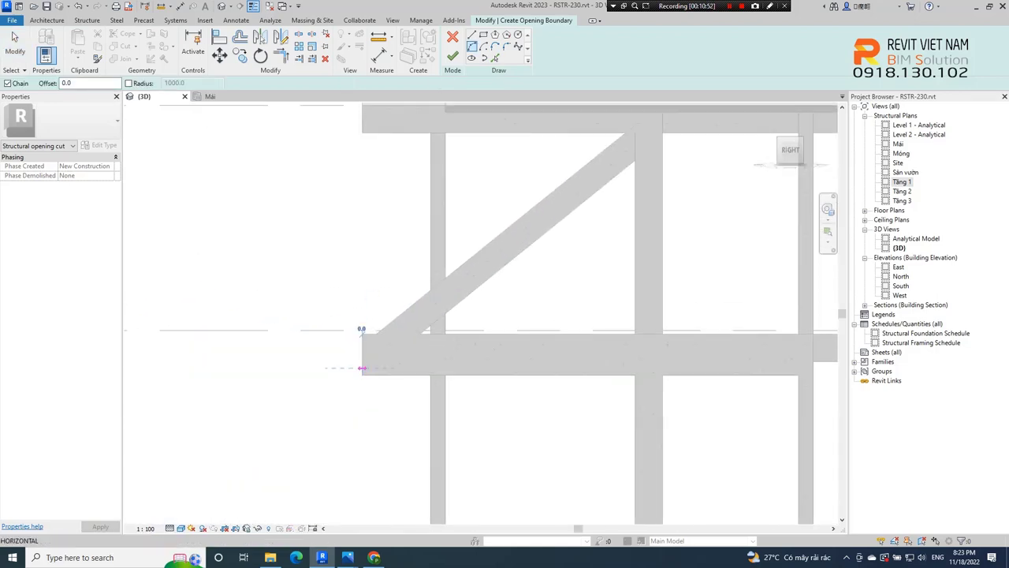
click(483, 58)
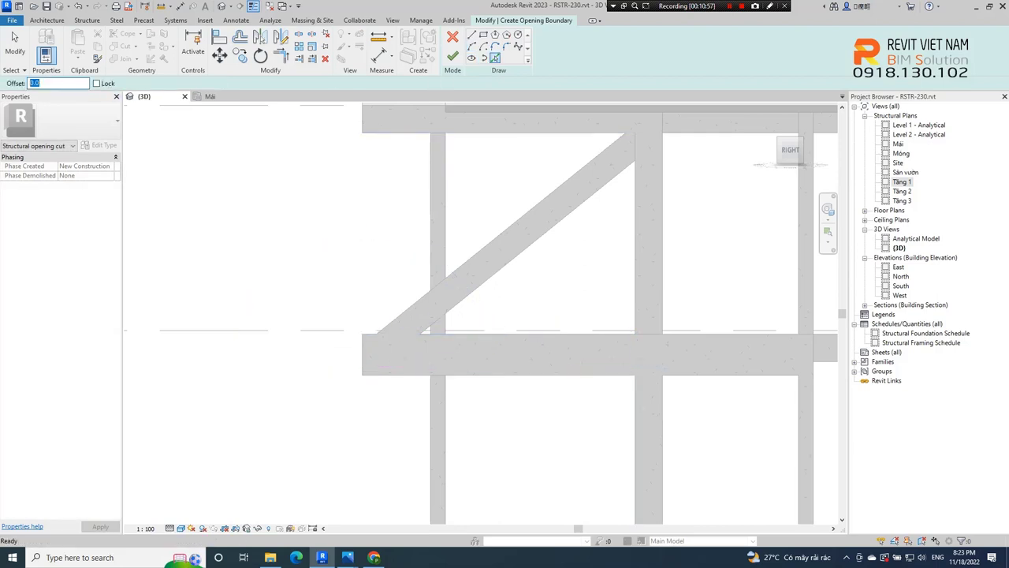
text(400)
click(512, 334)
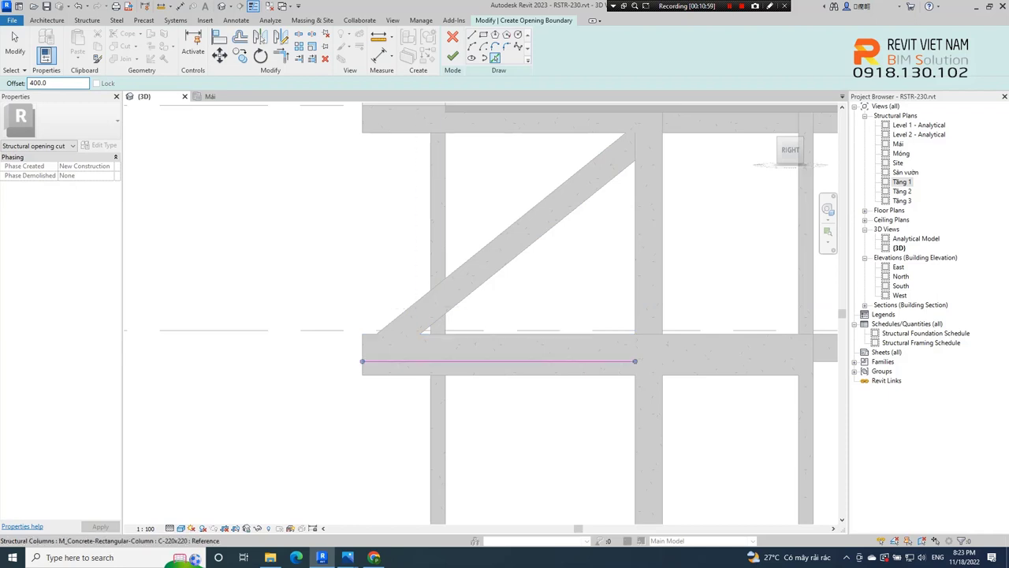
key(l)
key(i)
click(381, 361)
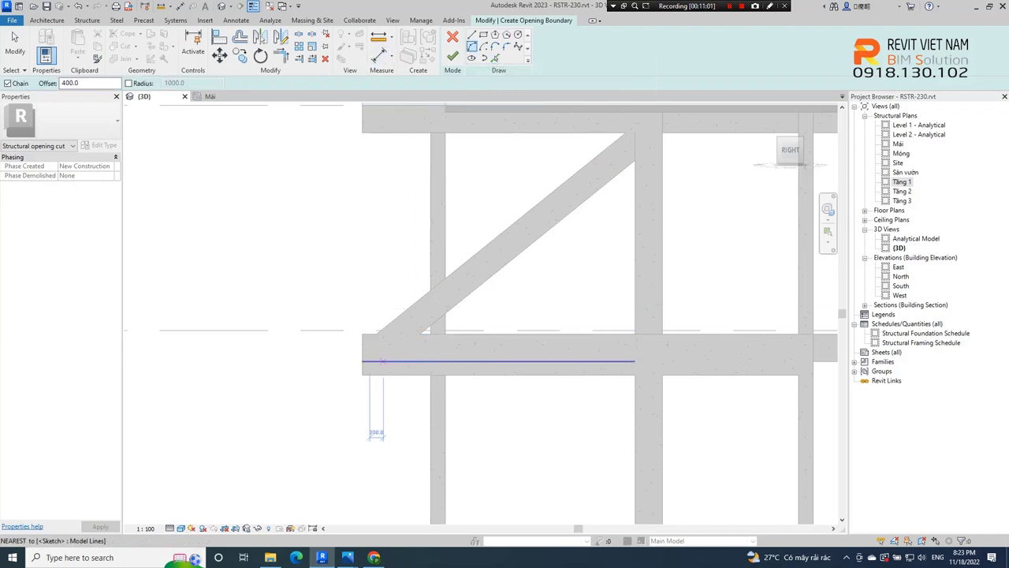
click(362, 361)
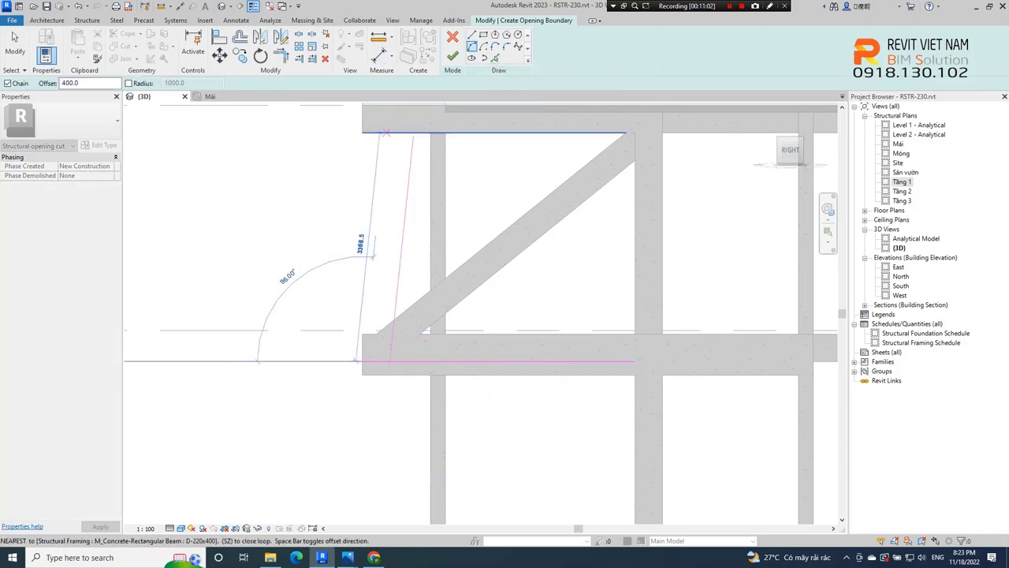
text(0)
key(Return)
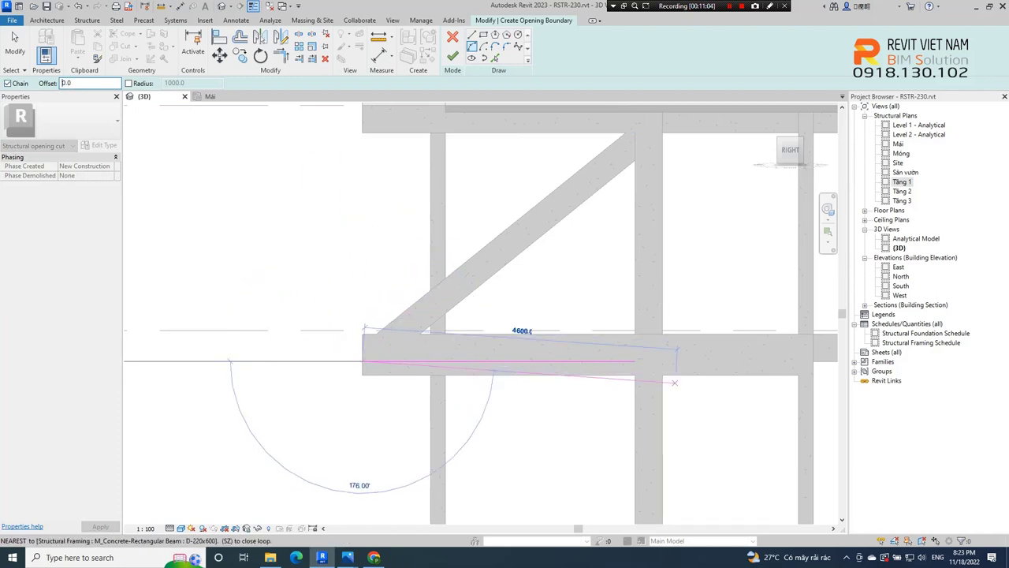
scroll(649, 287, up, 1)
scroll(664, 277, up, 2)
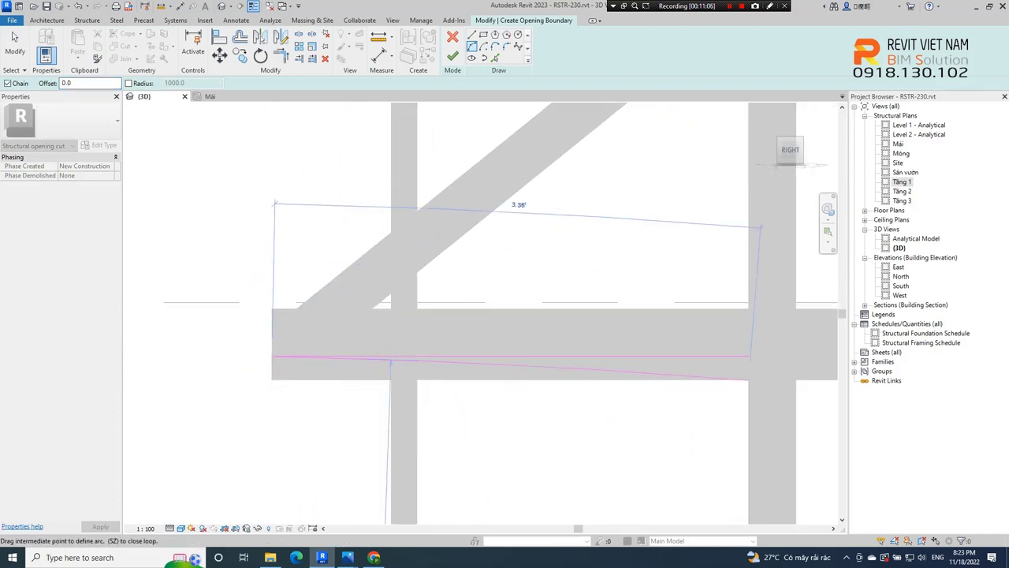
scroll(767, 229, up, 2)
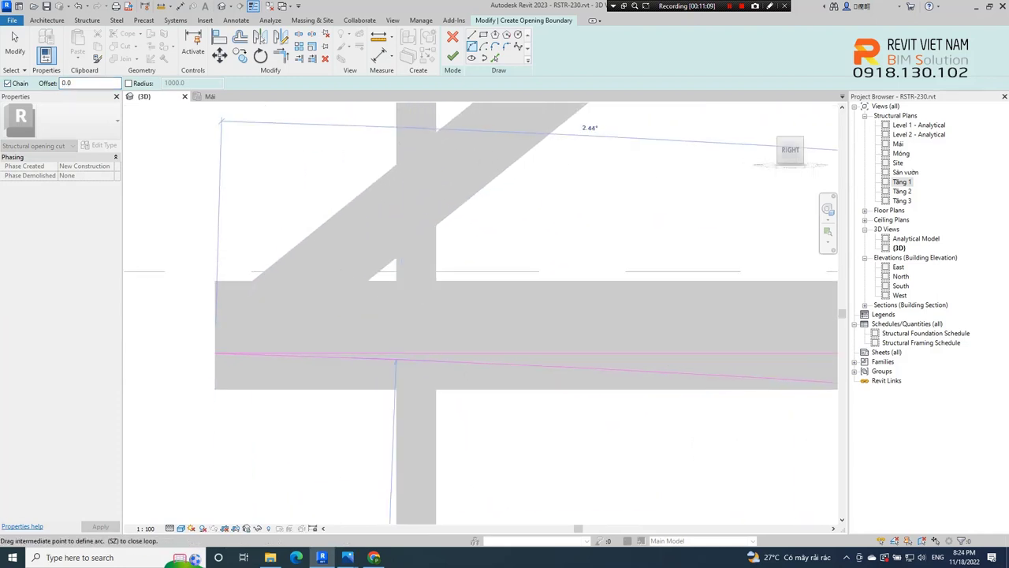
Delete the straight boundary line and trim the remaining lines to a corner to close the wedge.
key(Escape)
key(Escape)
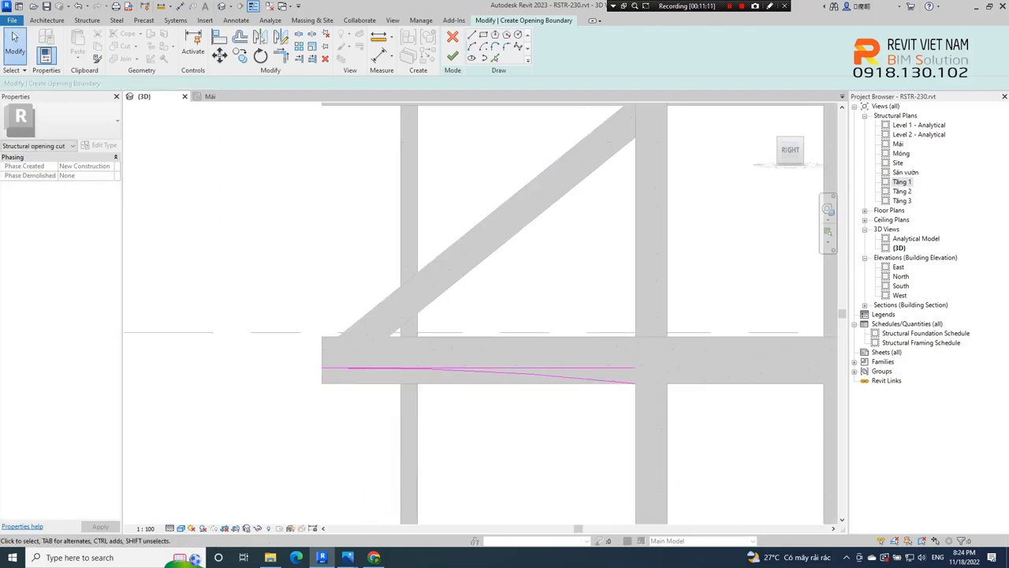
click(489, 367)
key(Delete)
click(494, 57)
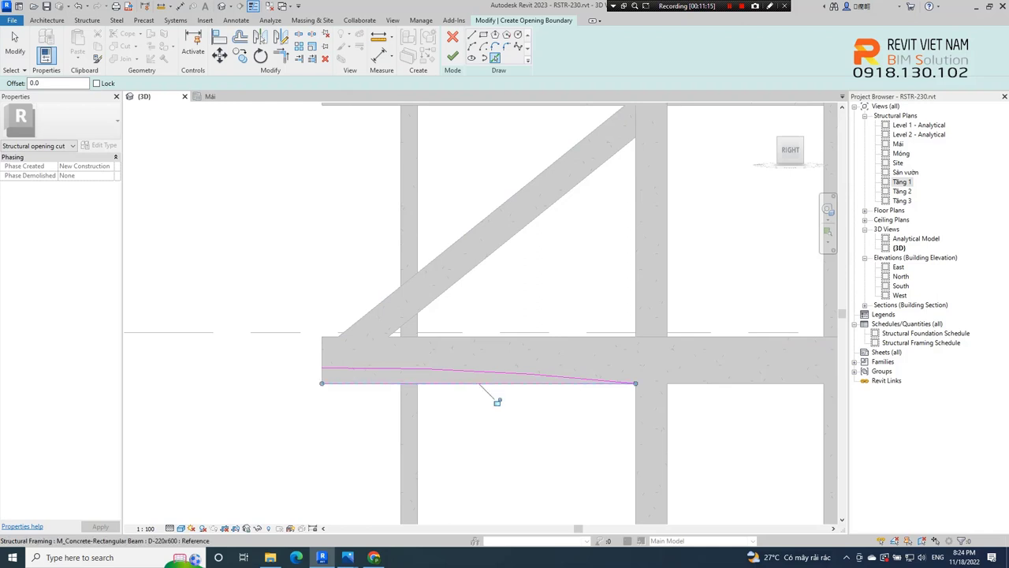
scroll(496, 401, up, 2)
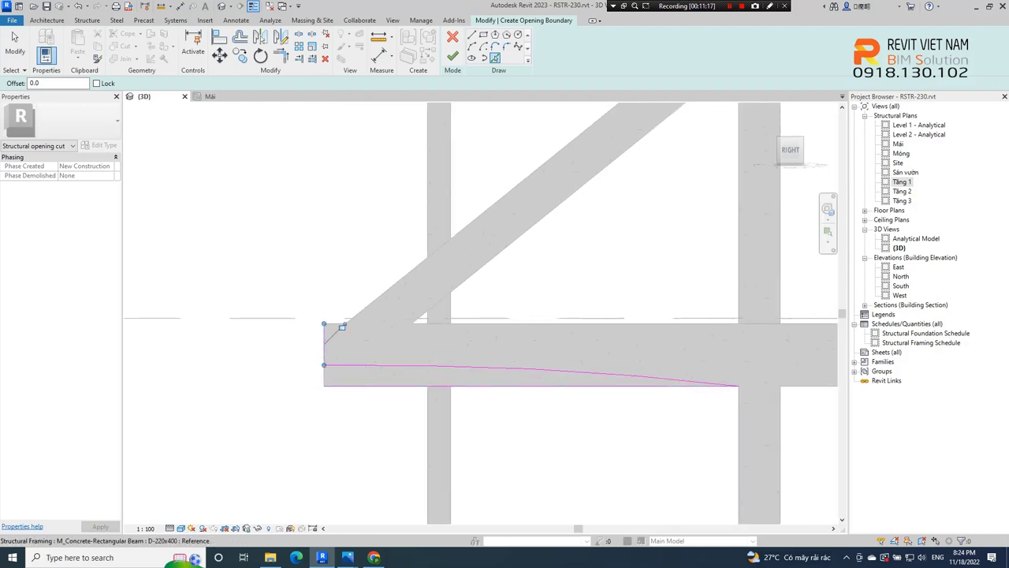
key(Escape)
key(t)
key(r)
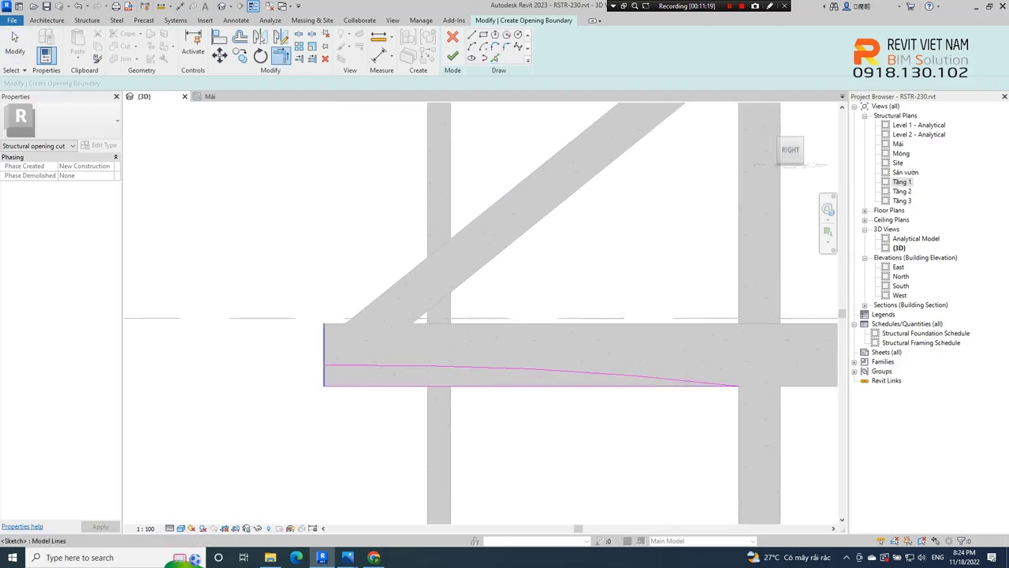
click(473, 368)
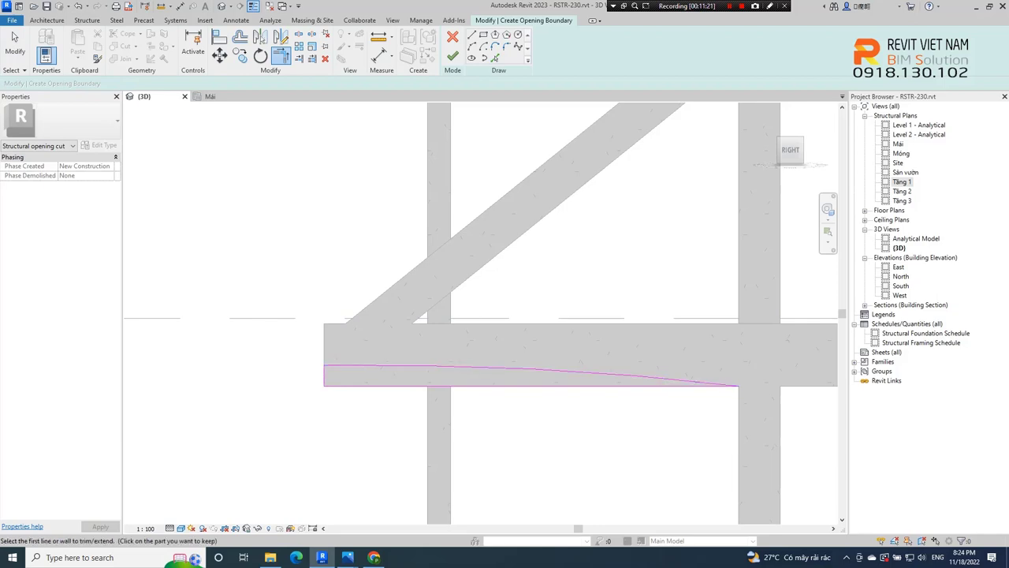
key(Escape)
scroll(481, 315, down, 5)
shift+middle_drag(481, 315, 536, 316)
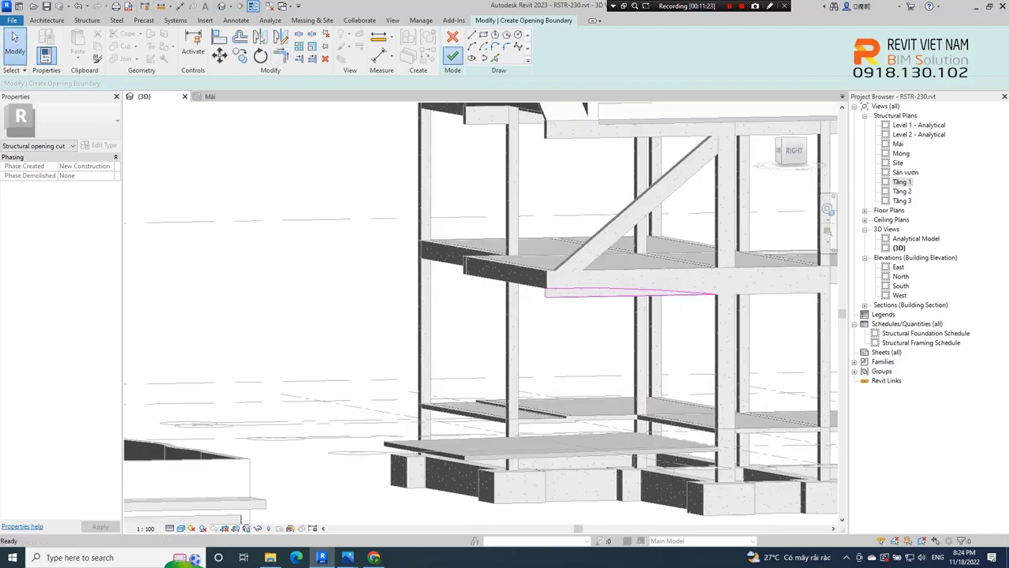
Finish the opening sketch and orbit to inspect the girder's curved, tapering underside.
click(452, 55)
scroll(481, 315, up, 3)
shift+middle_drag(481, 315, 512, 316)
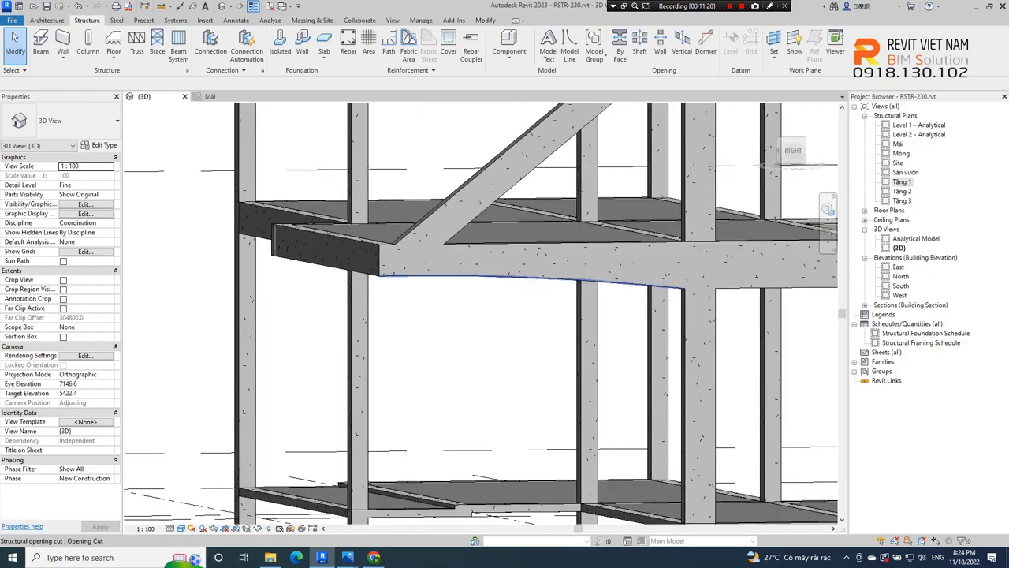
shift+middle_drag(481, 315, 536, 315)
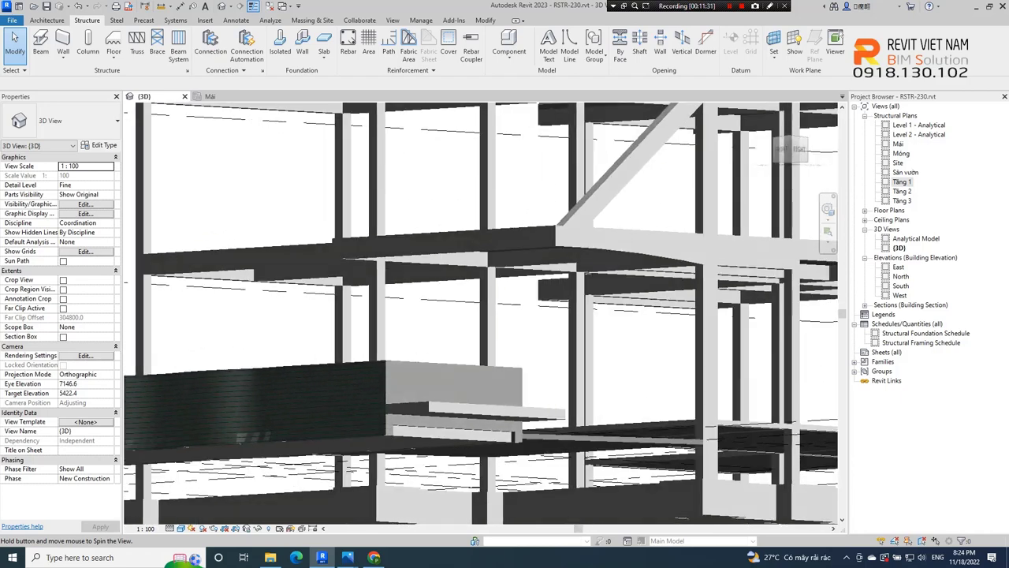
mouse_move(347, 558)
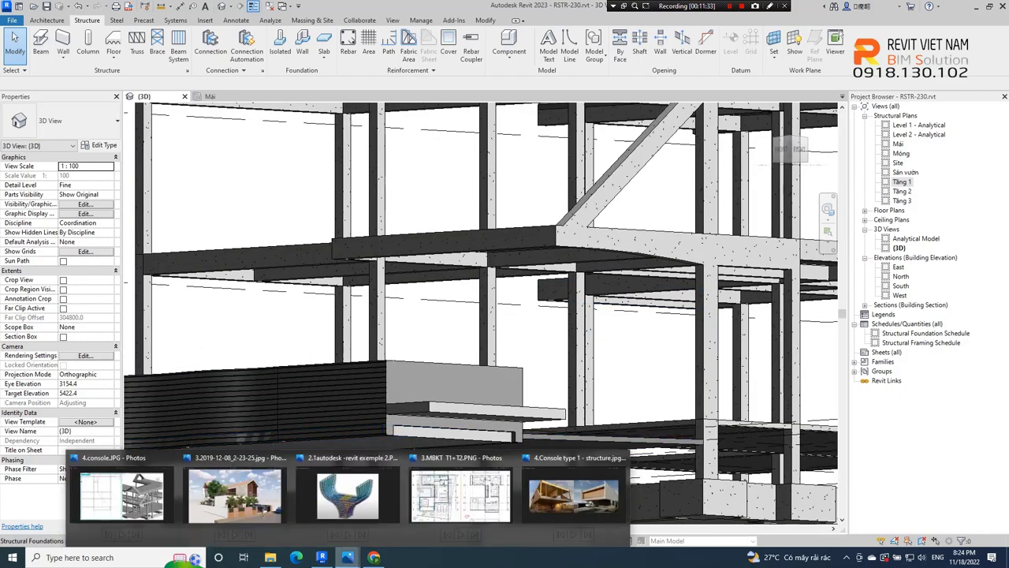
click(234, 495)
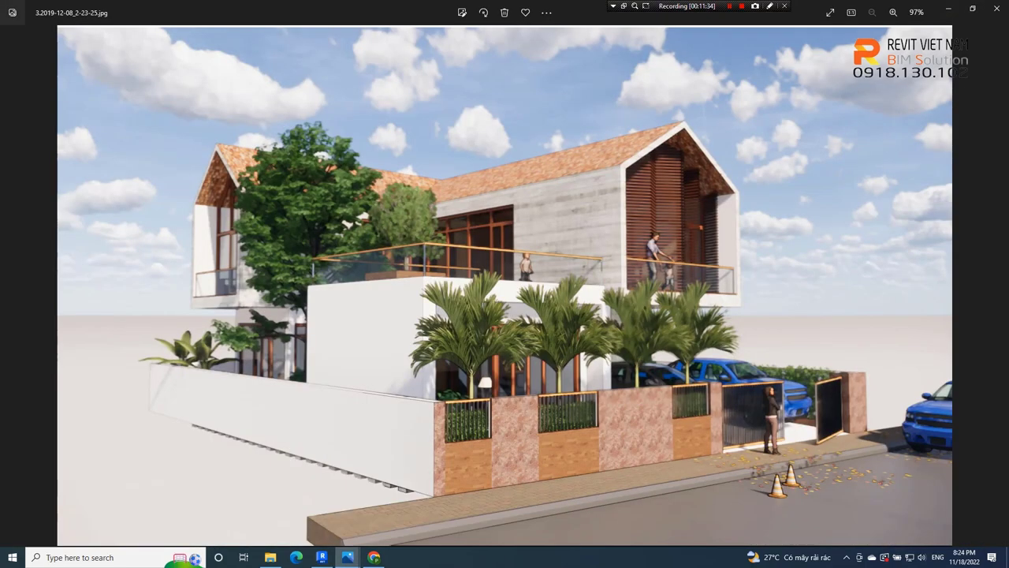
key(Right)
key(Right)
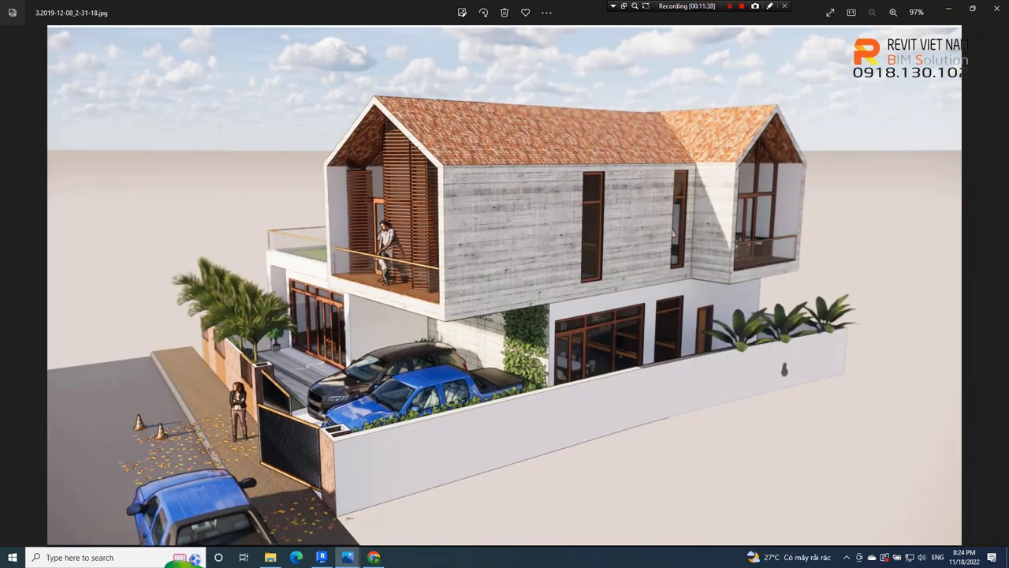
key(ctrl+plus)
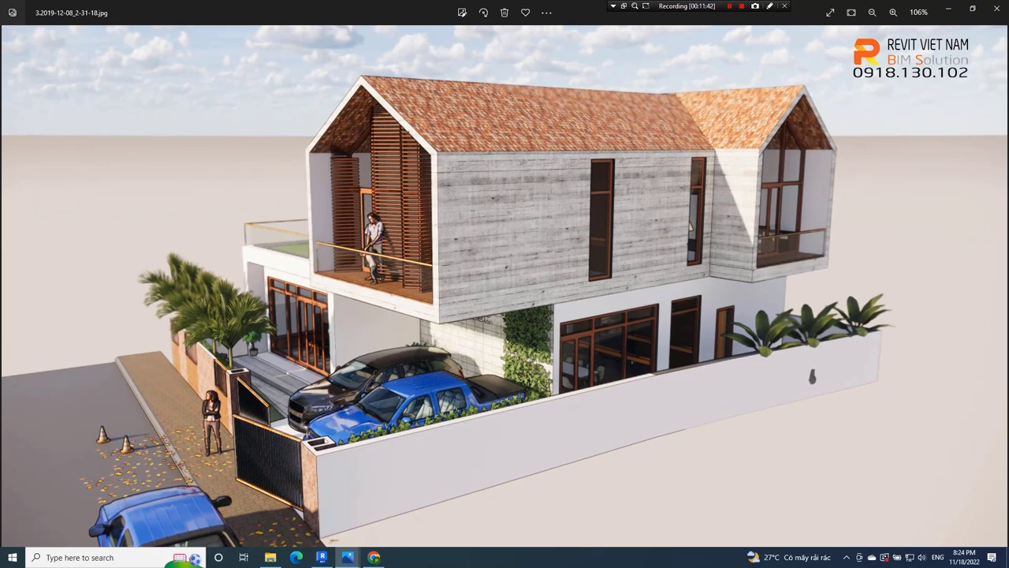
key(alt+Tab)
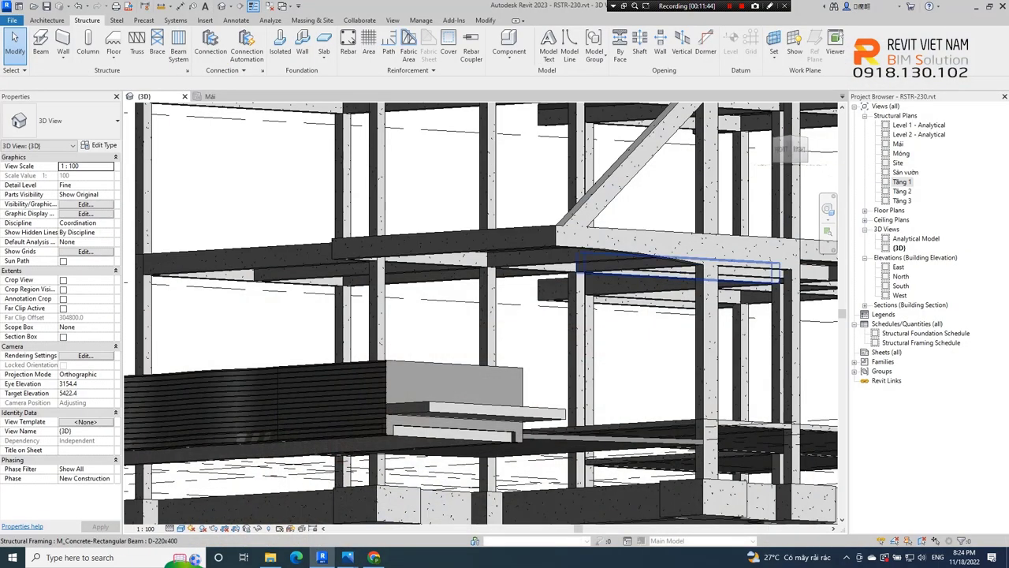
Orbit and pan the 3D view to look down over the frame and roof framing.
scroll(693, 363, up, 2)
scroll(693, 362, up, 2)
mouse_move(694, 362)
shift+middle_down()
mouse_move(647, 315)
mouse_move(615, 260)
shift+middle_up()
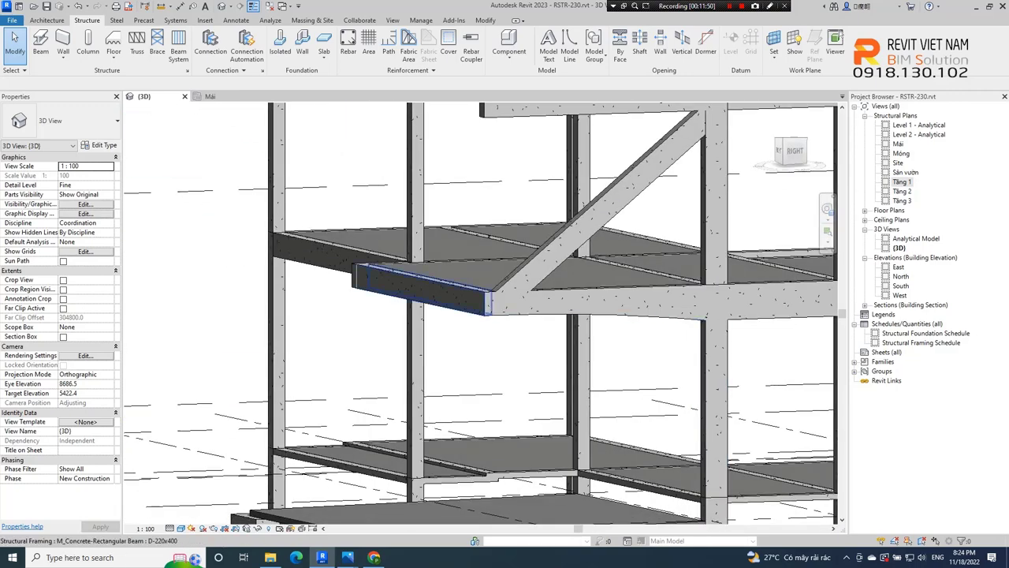
middle_drag(592, 315, 466, 331)
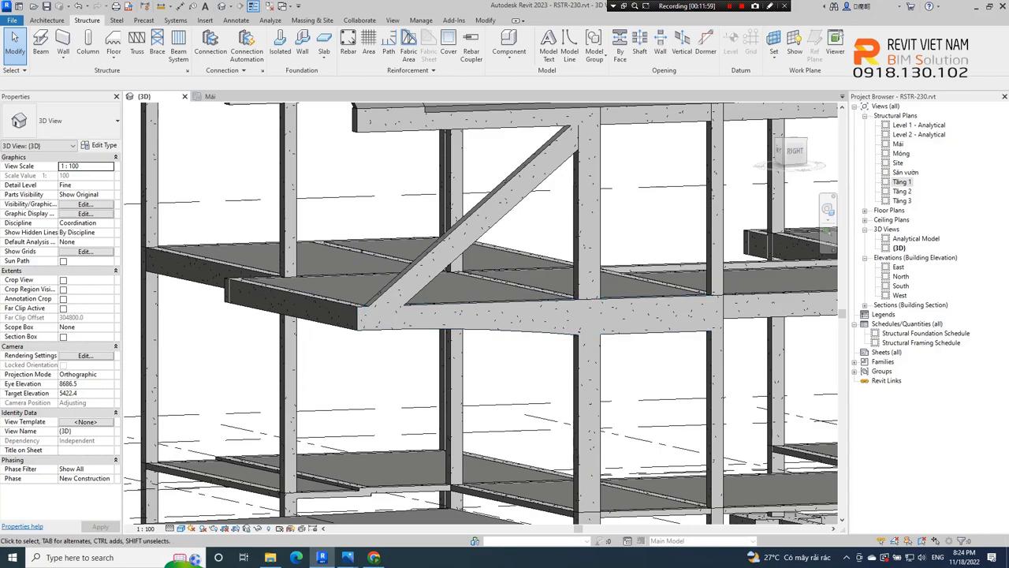
mouse_move(229, 473)
shift+middle_down()
mouse_move(229, 520)
mouse_move(237, 506)
mouse_move(288, 511)
shift+middle_up()
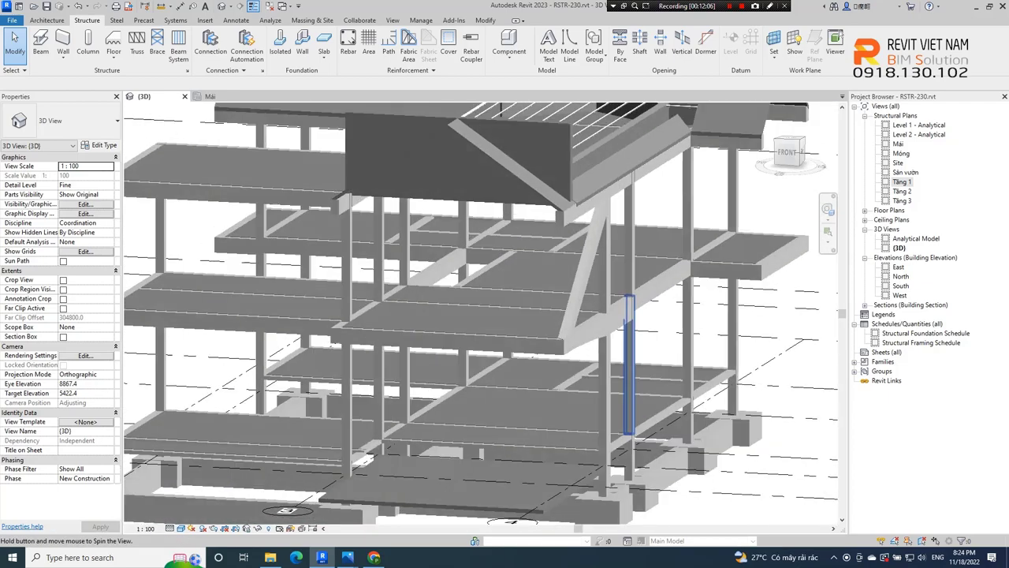
shift+middle_drag(628, 363, 731, 170)
middle_drag(410, 221, 414, 252)
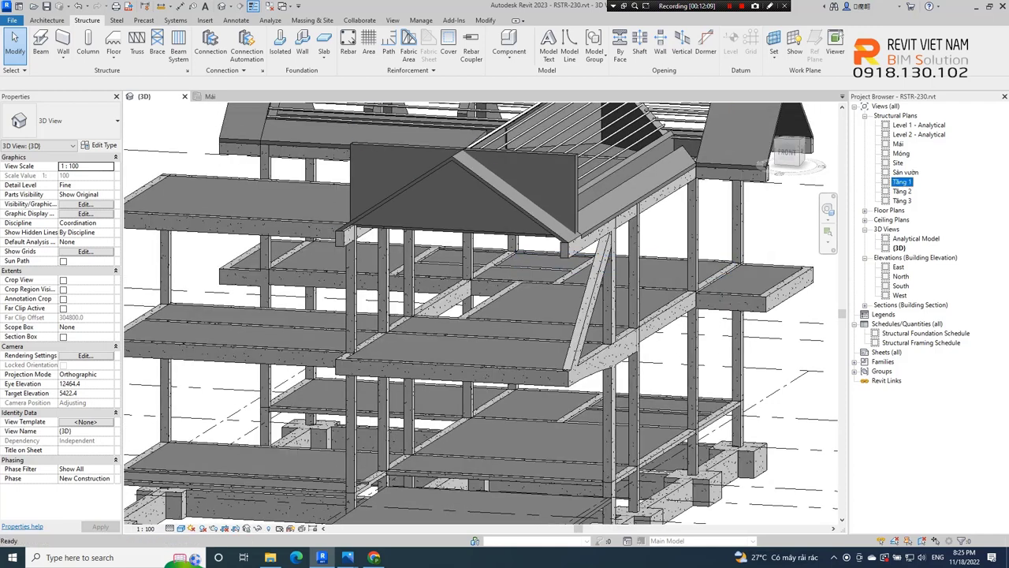
On Tầng 1, copy the C-220x220 column from the beam end to the D-220x100 beam midpoint (3000).
double_click(901, 181)
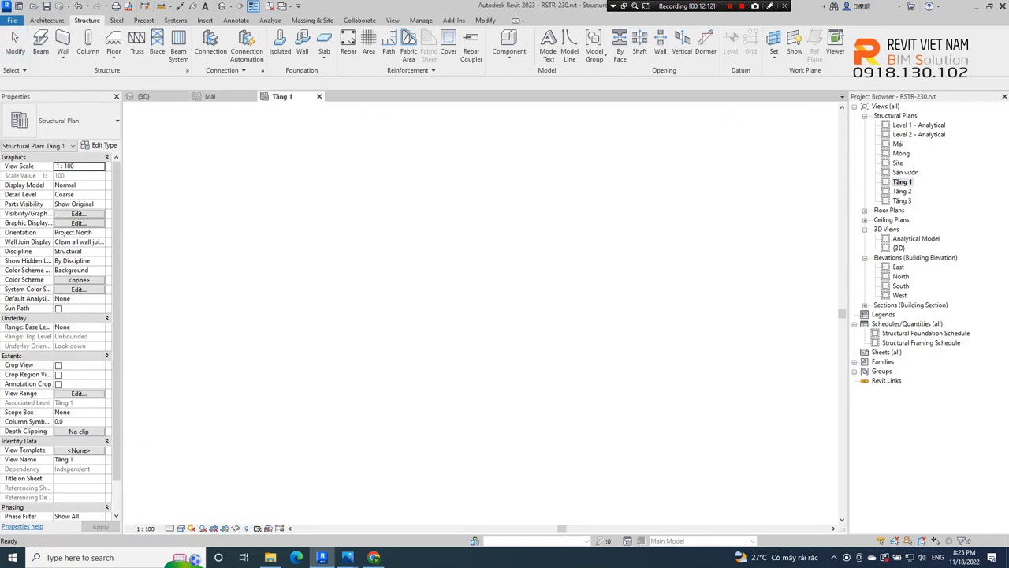
scroll(339, 236, up, 5)
middle_drag(183, 399, 238, 372)
drag(175, 352, 257, 402)
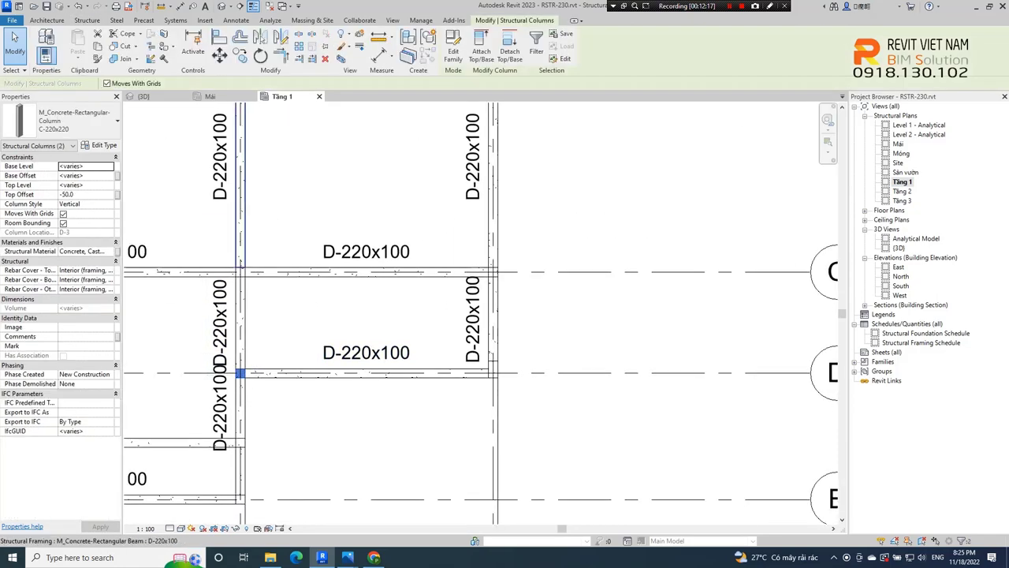
click(240, 55)
scroll(205, 357, up, 1)
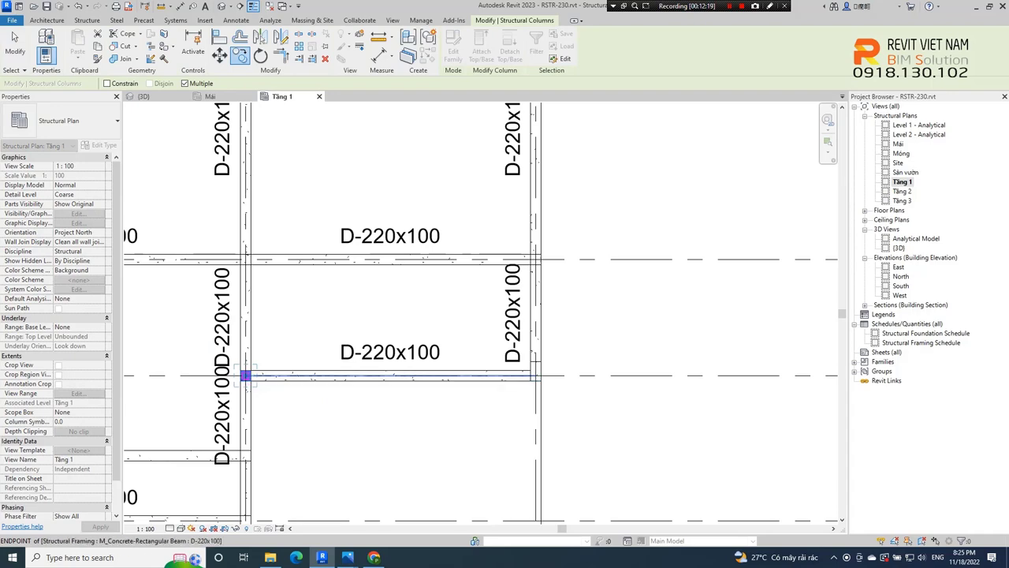
click(246, 375)
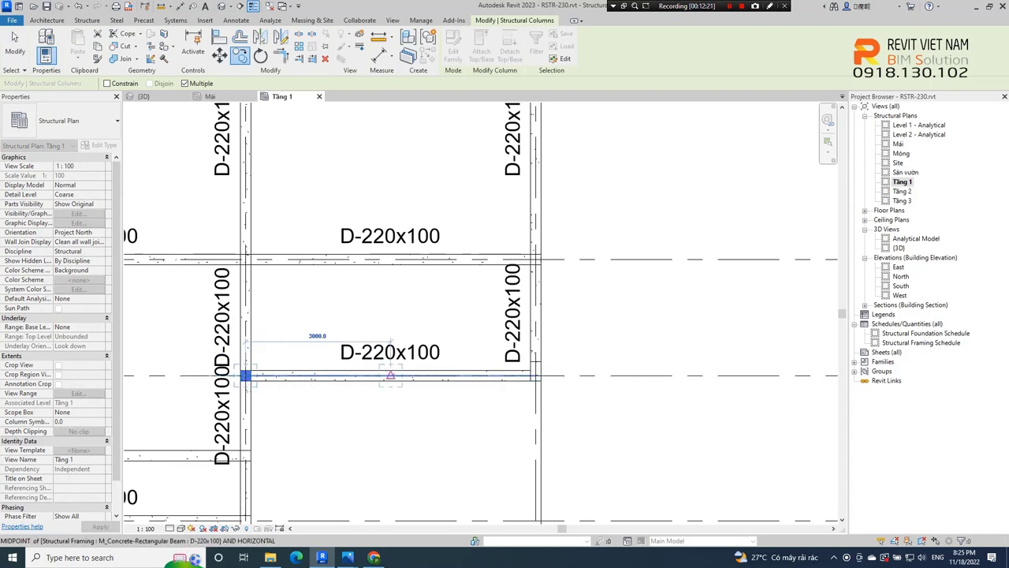
click(390, 375)
key(Escape)
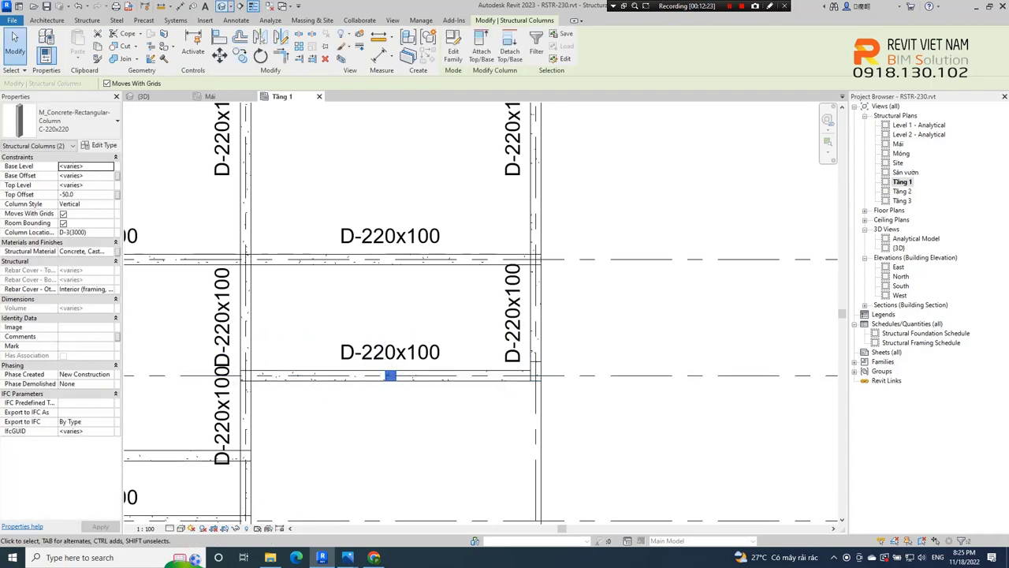
Check the copied column in the 3D view, then switch to the Tầng 2 plan.
click(143, 97)
drag(791, 152, 756, 158)
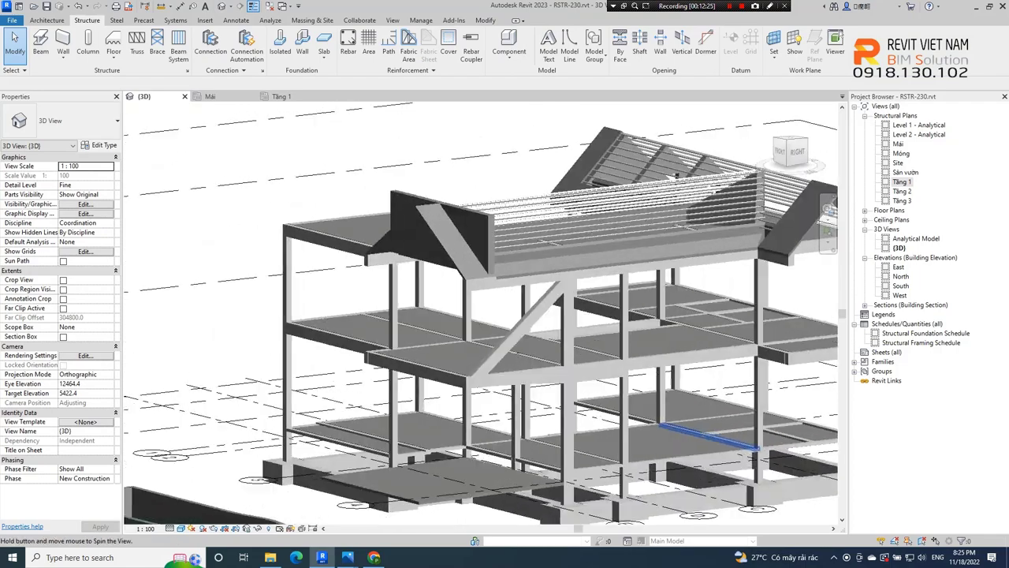
click(462, 418)
drag(791, 151, 790, 150)
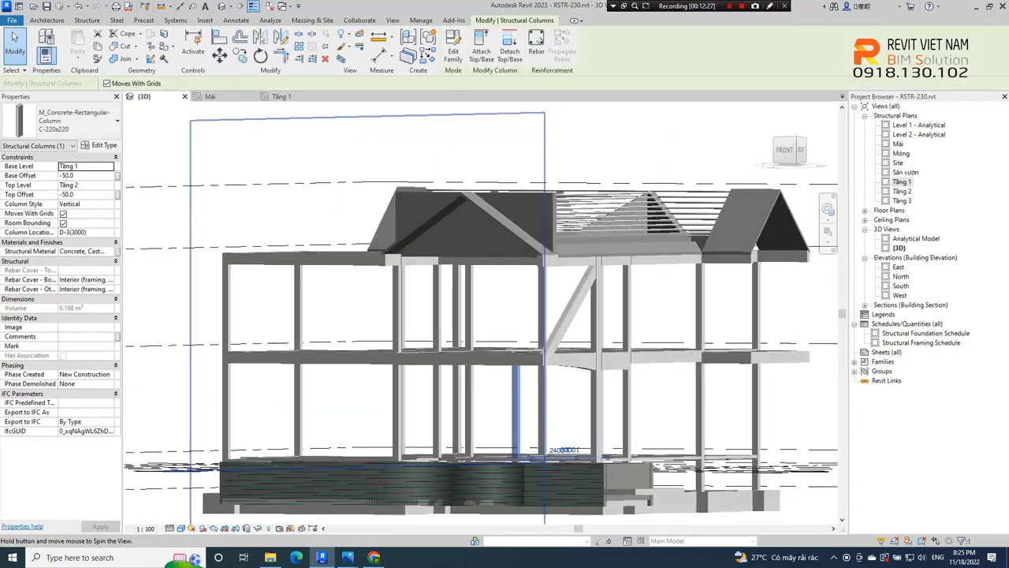
double_click(902, 190)
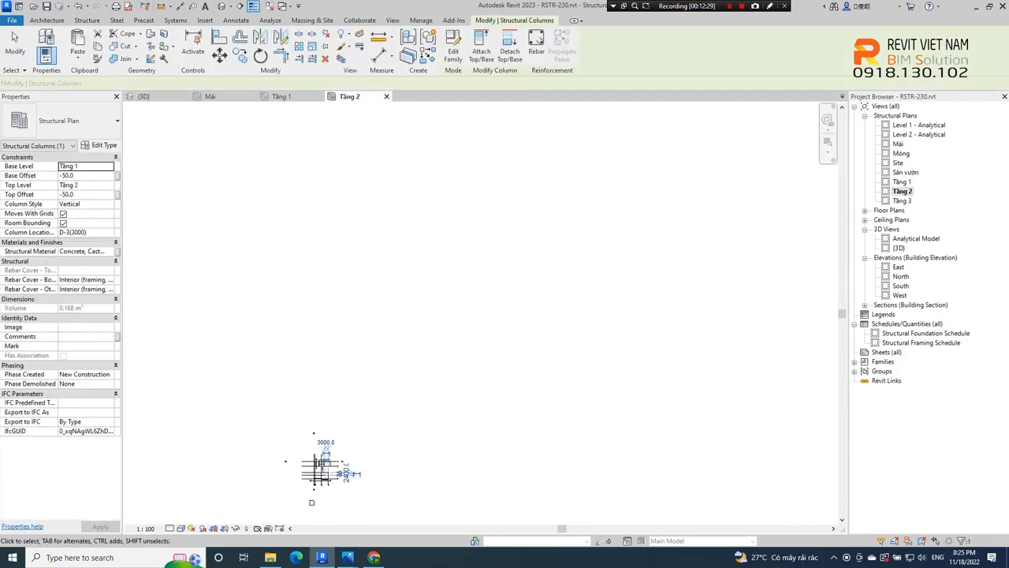
Zoom in near grids C–E on Tầng 2 and start placing D-220x400 concrete beams.
scroll(354, 409, up, 8)
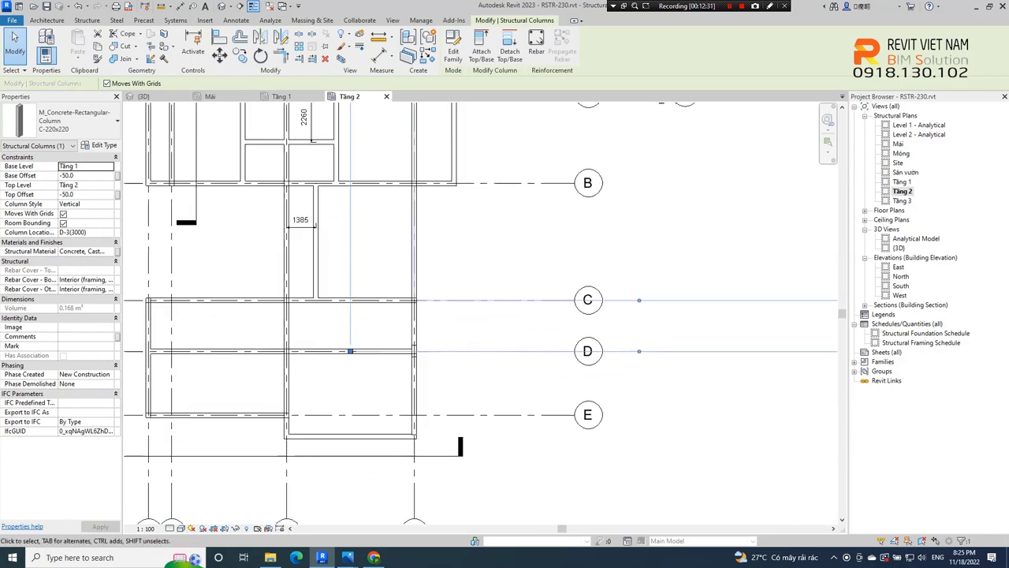
key(Escape)
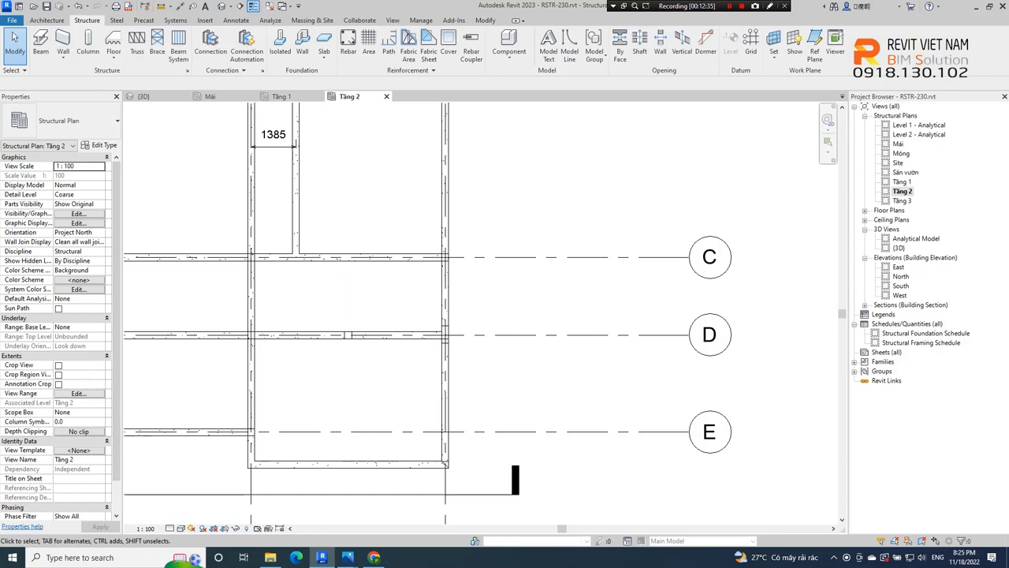
click(40, 46)
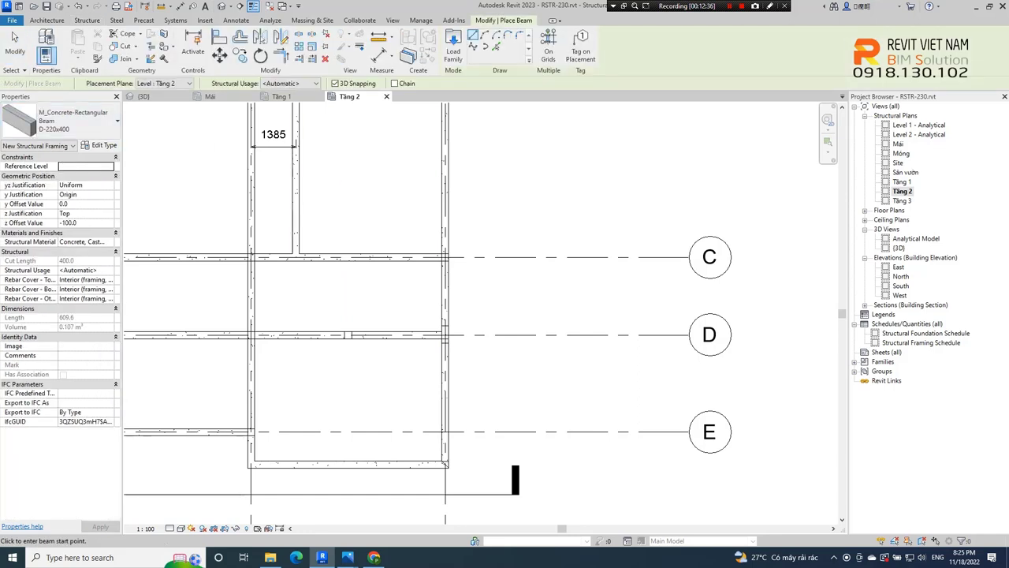
scroll(368, 364, up, 2)
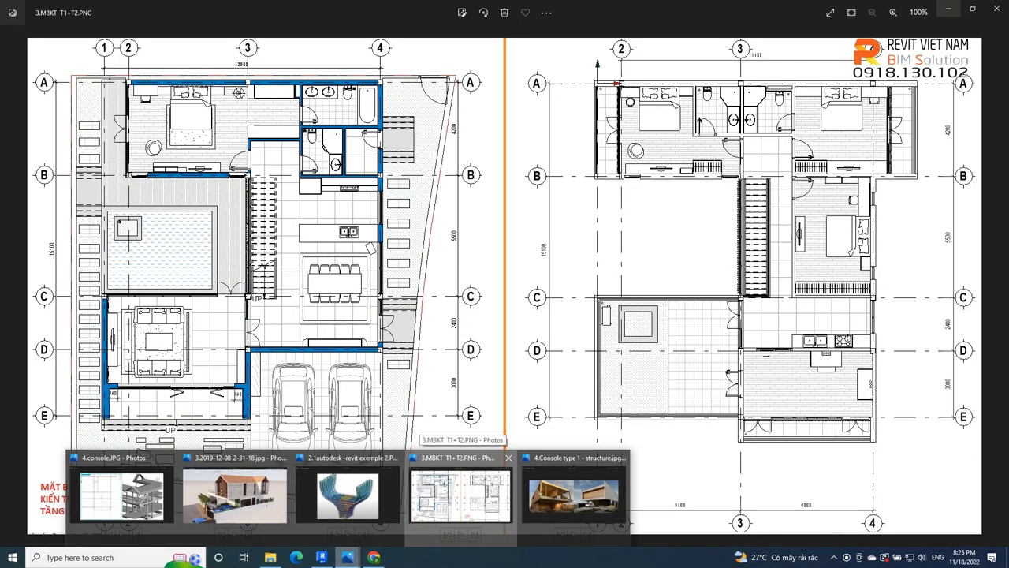
click(461, 493)
key(Right)
key(Right)
key(Right)
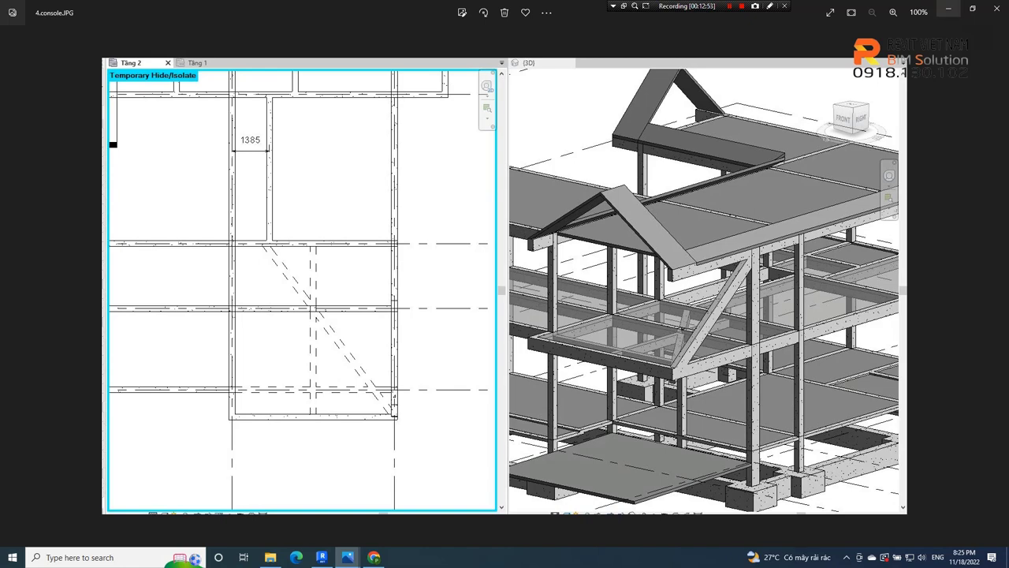
key(alt+Tab)
scroll(359, 296, up, 3)
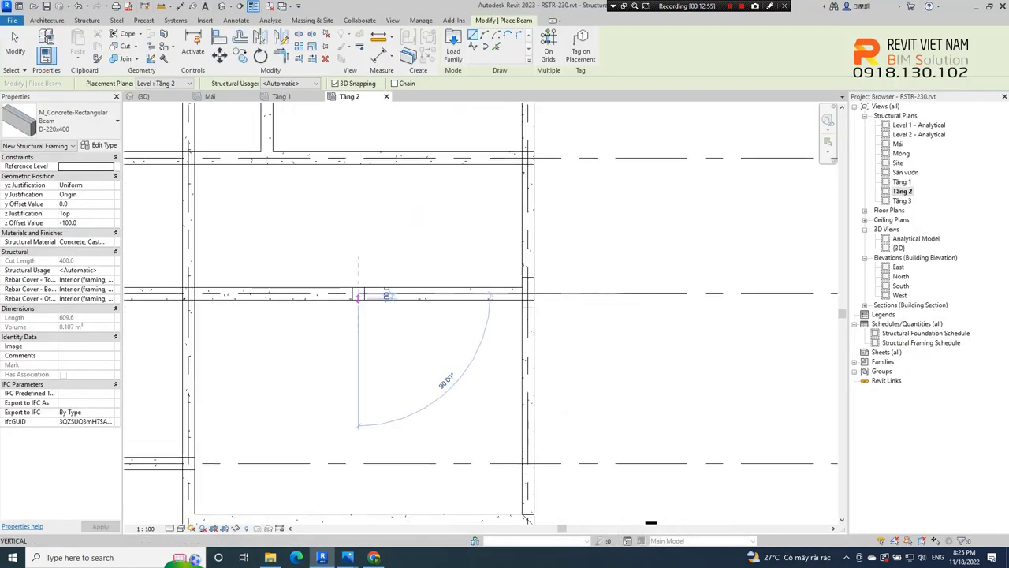
Cancel the misplaced beam and draw a diagonal beam from the mid-span column to the bay corner.
right_click(359, 372)
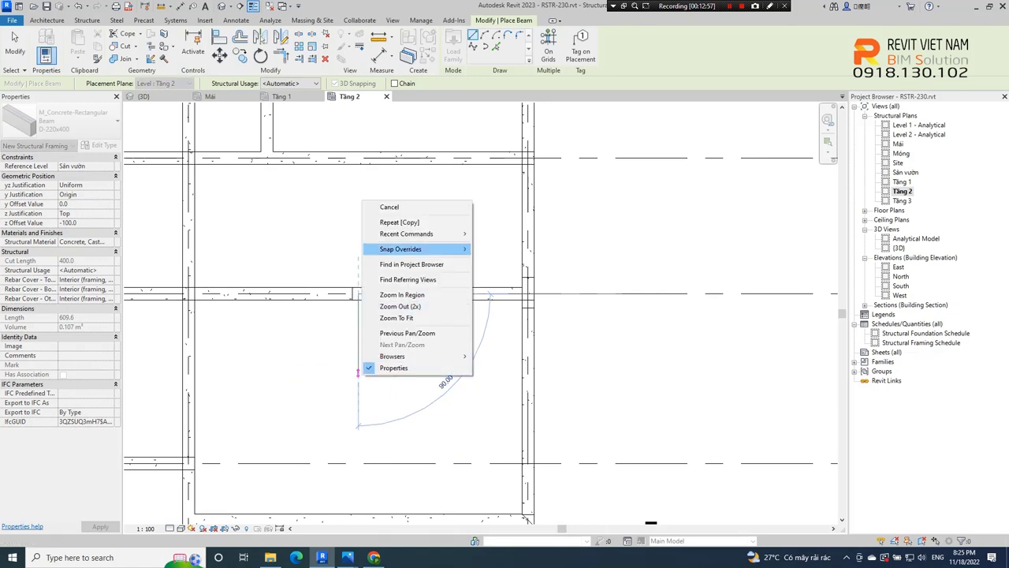
click(390, 207)
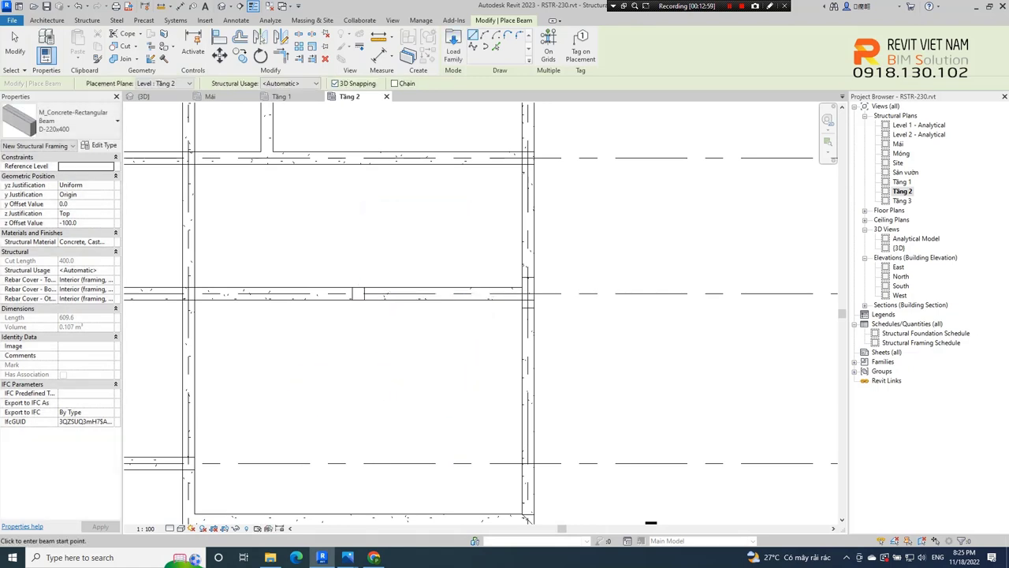
middle_drag(358, 293, 352, 257)
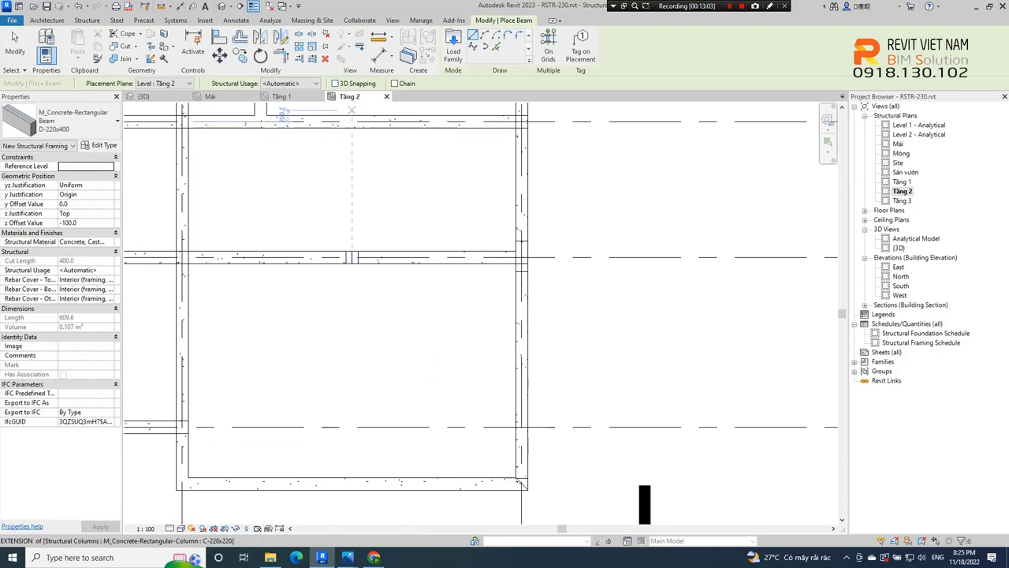
click(352, 257)
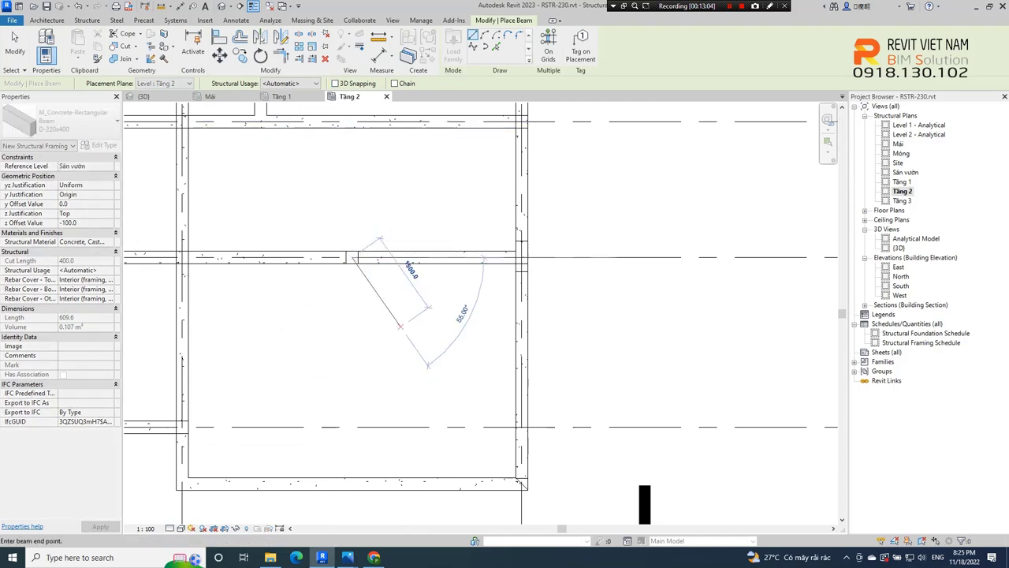
click(521, 483)
Draw a 2400 vertical beam from the beam intersection up to grid C.
right_click(539, 381)
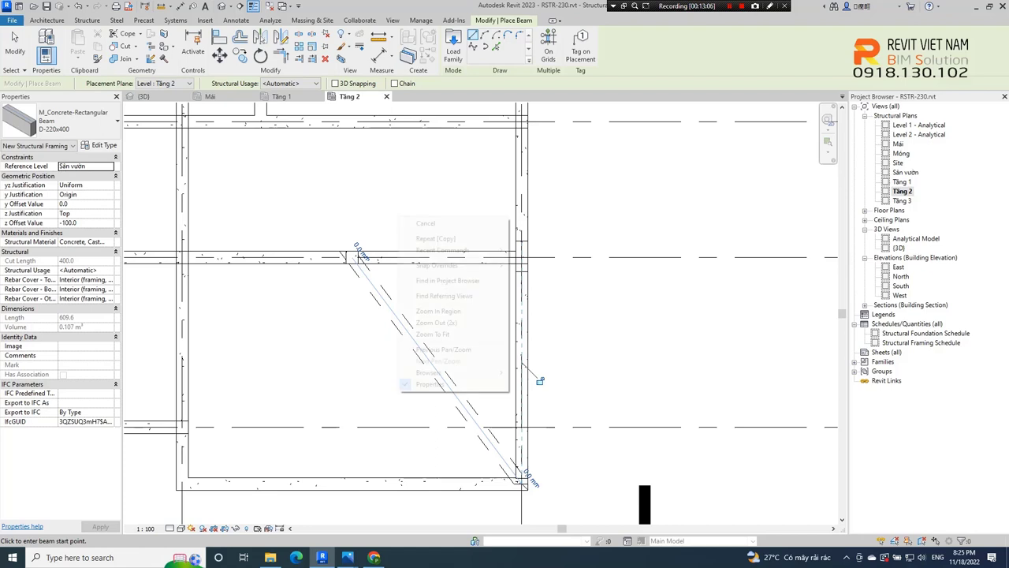
scroll(539, 381, down, 2)
middle_drag(539, 381, 540, 406)
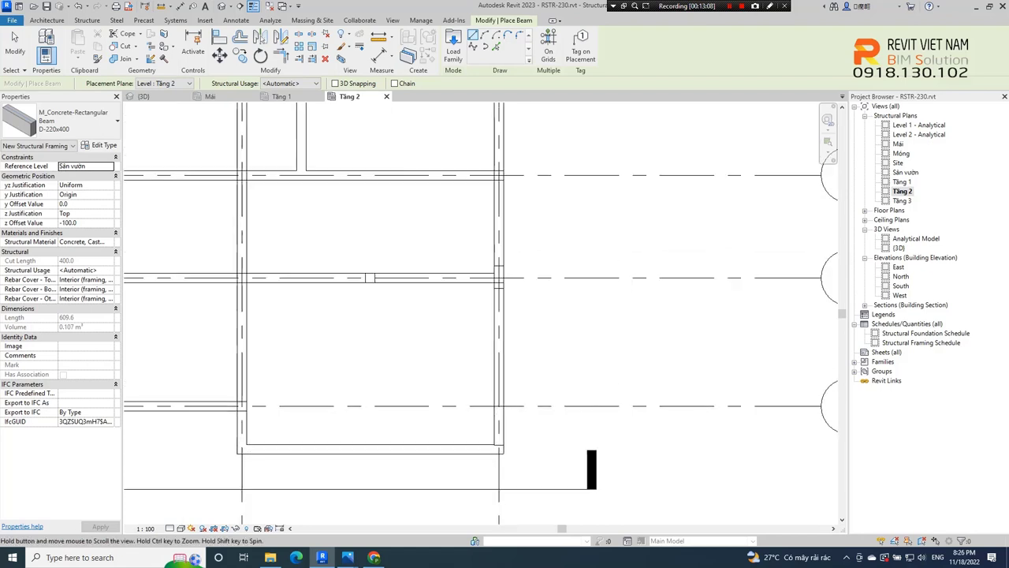
click(370, 276)
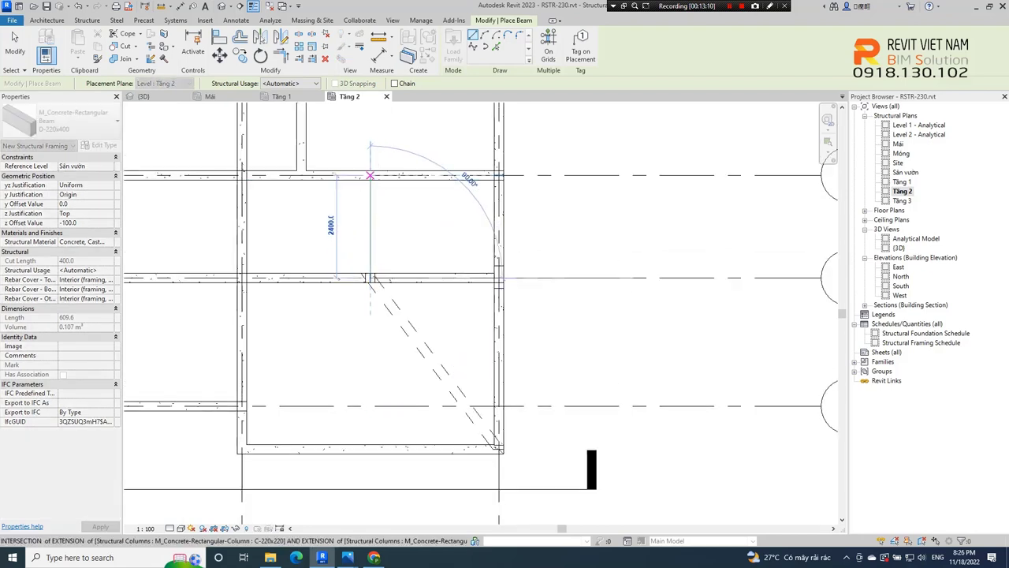
click(370, 175)
right_click(396, 220)
click(418, 230)
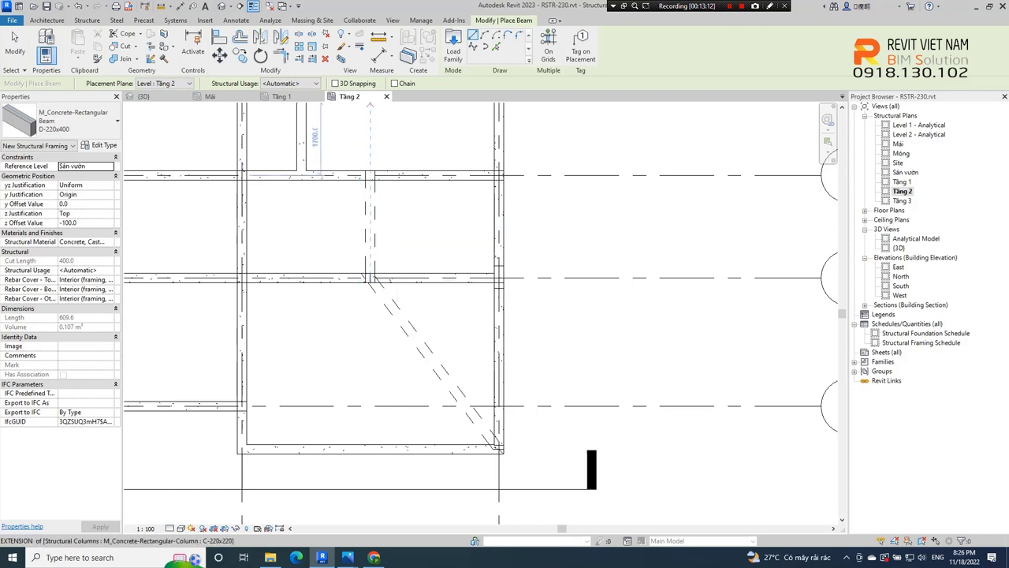
key(Escape)
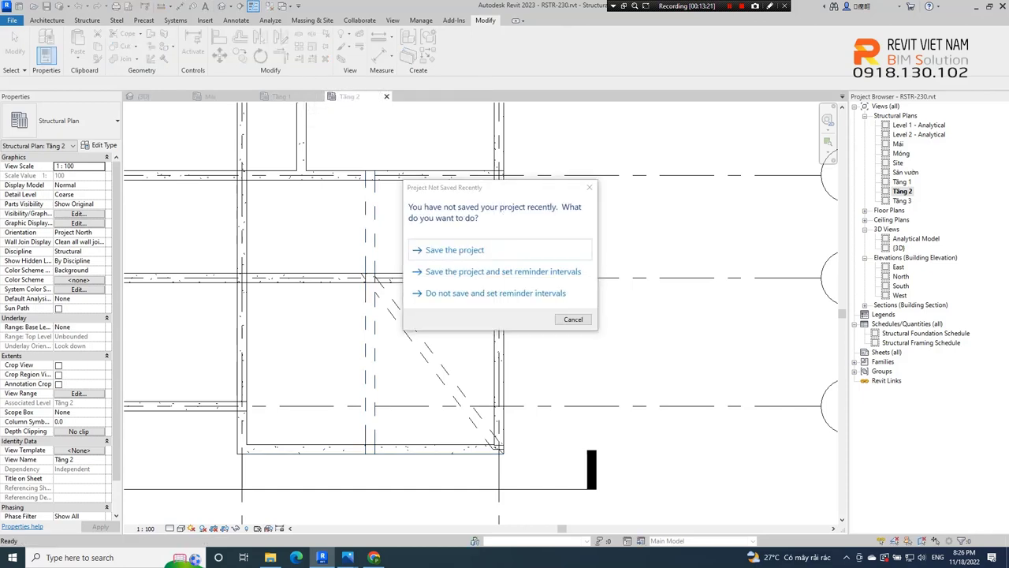
Dismiss the save reminder, finish trimming the new beams, and inspect them in 3D.
key(Escape)
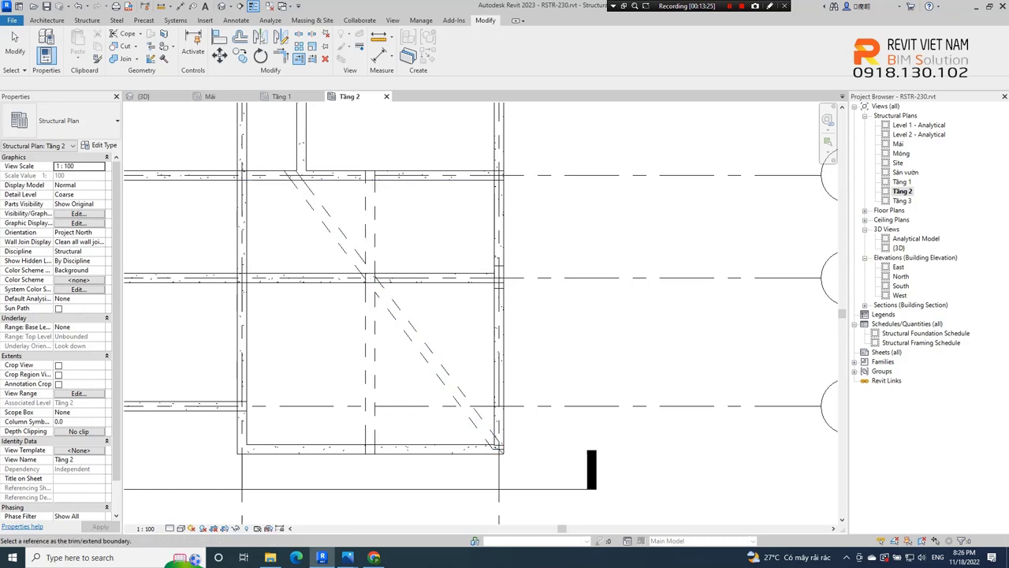
key(Escape)
click(223, 7)
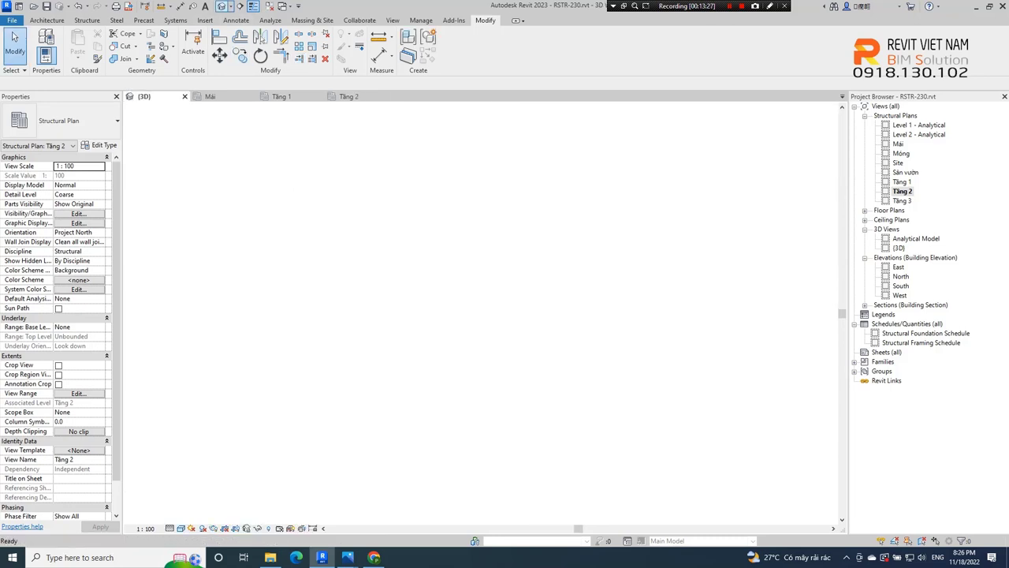
mouse_move(596, 398)
shift+middle_down()
mouse_move(546, 398)
mouse_move(513, 460)
mouse_move(472, 457)
mouse_move(623, 488)
mouse_move(536, 447)
mouse_move(331, 315)
shift+middle_up()
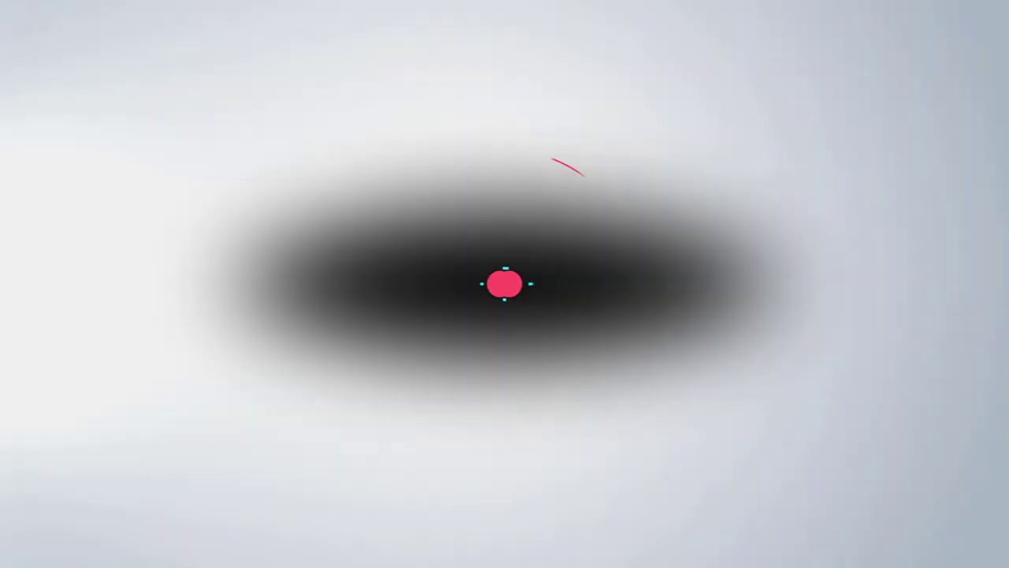